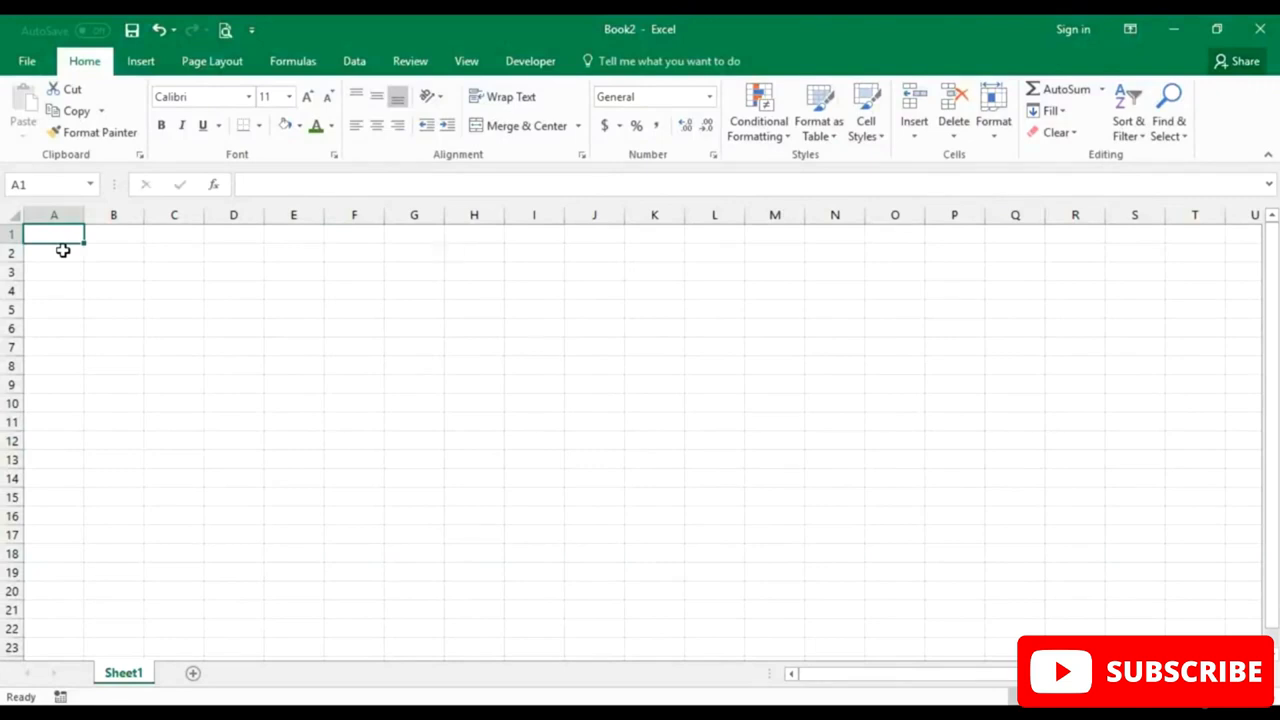
Enter the column headers No., Name and Desc. in cells A1 to C1.
text(No.)
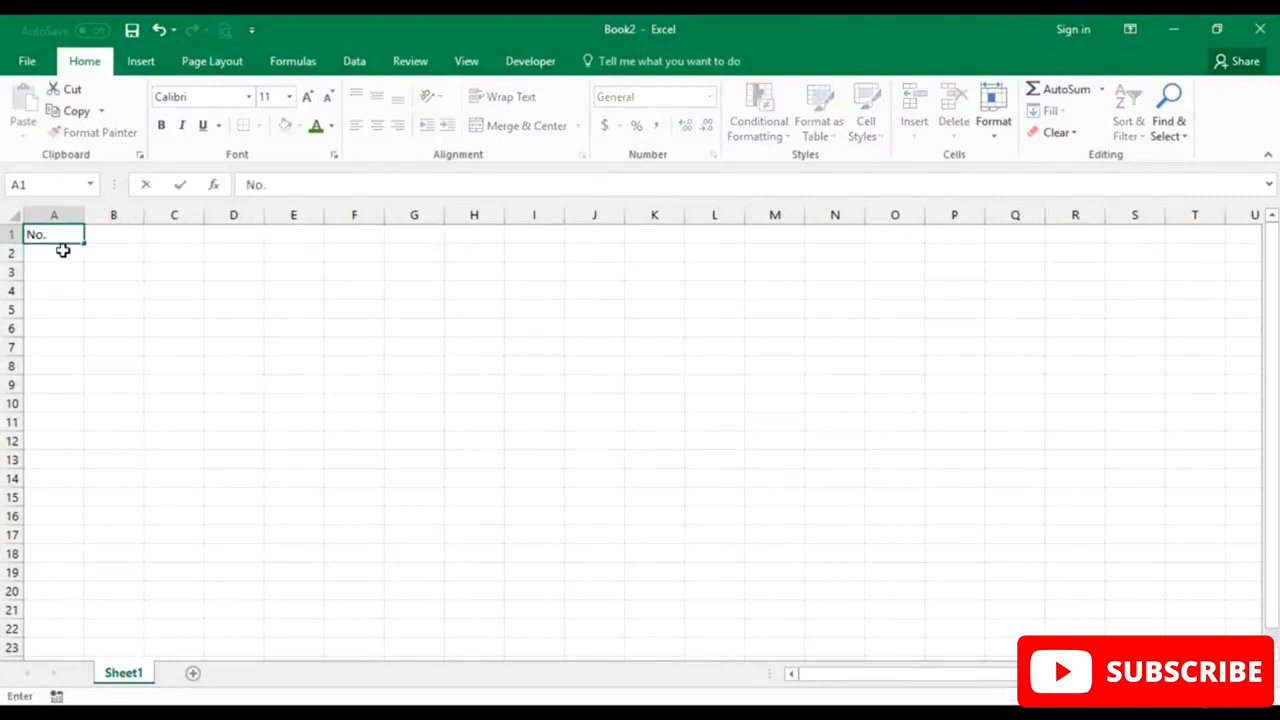
key(Tab)
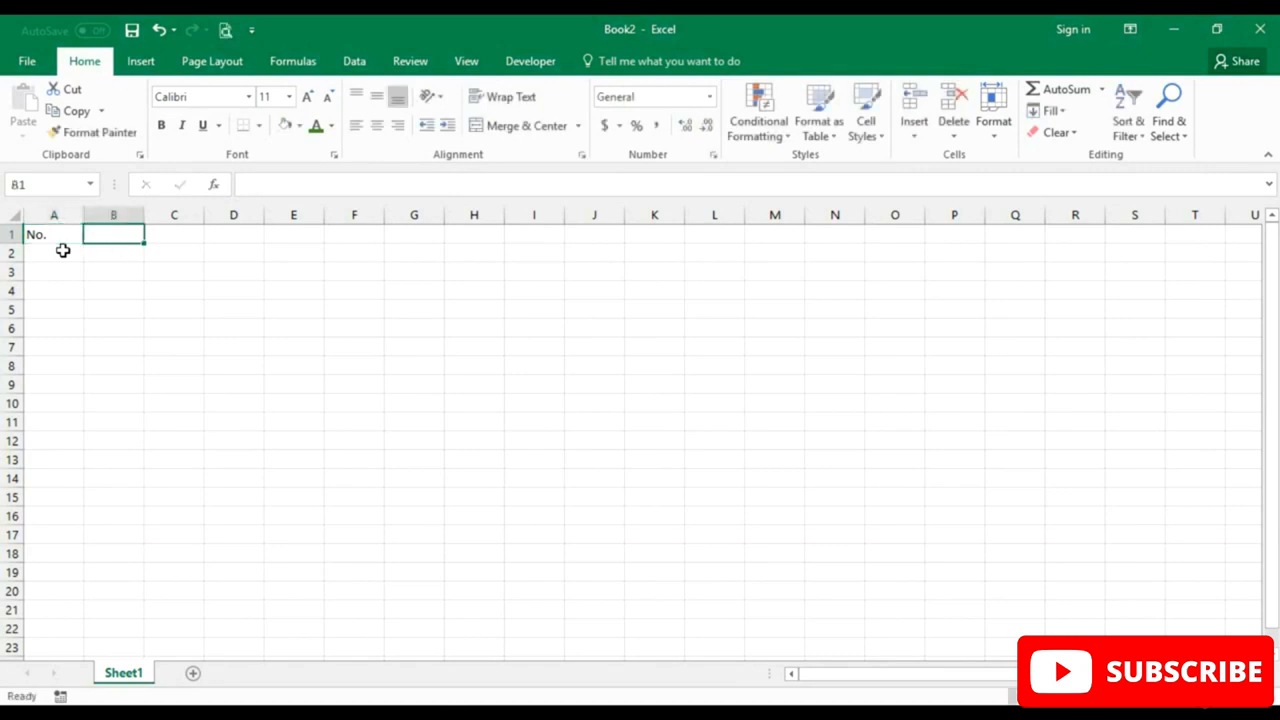
text(Name)
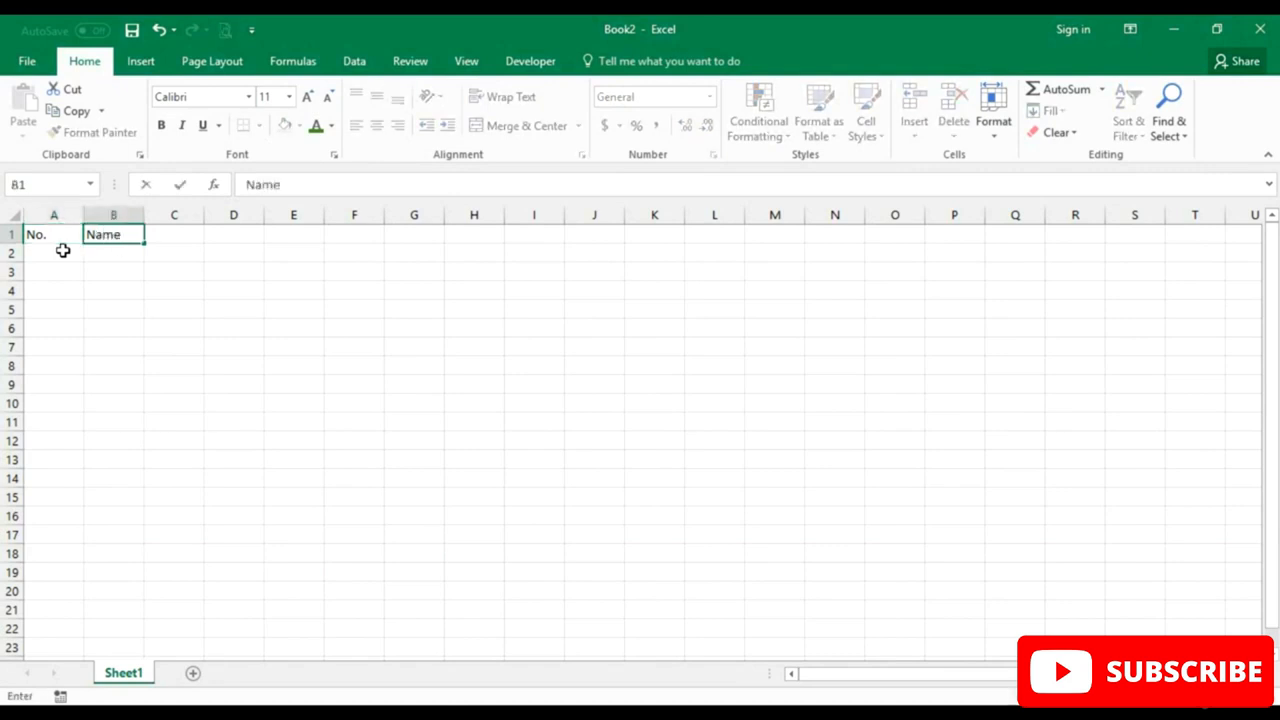
key(Tab)
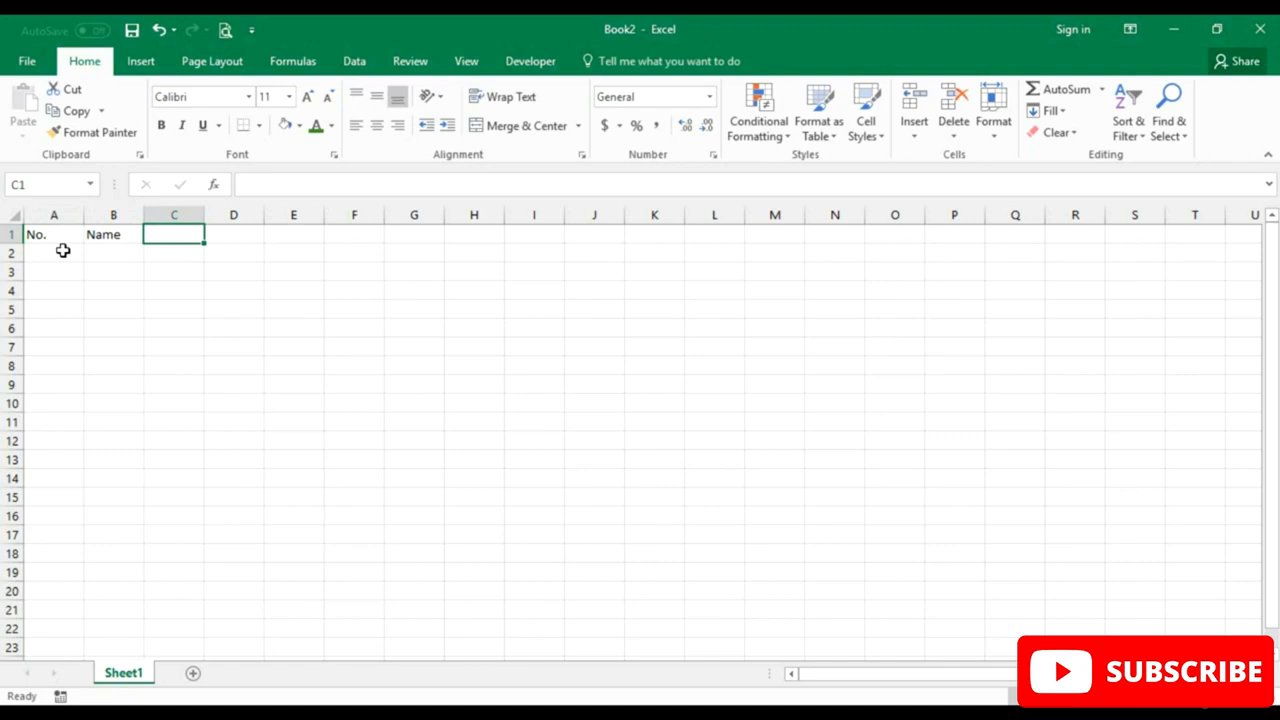
text(Des)
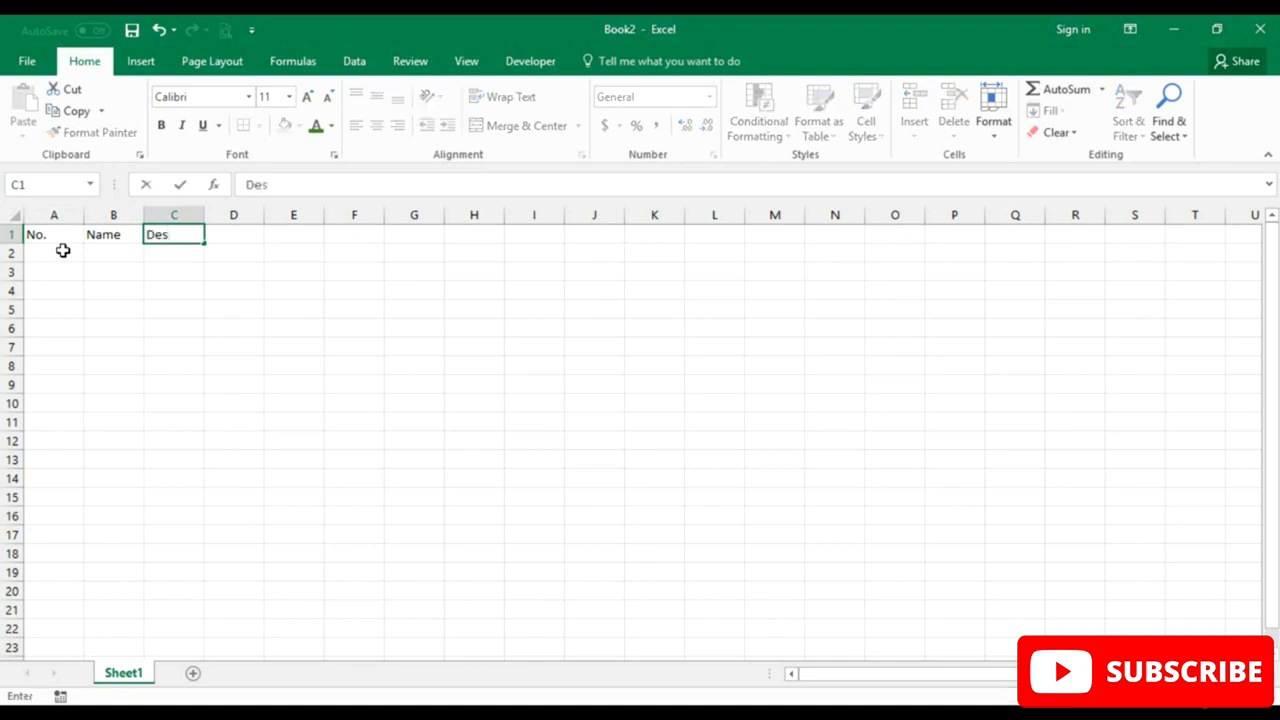
text(c.)
key(Tab)
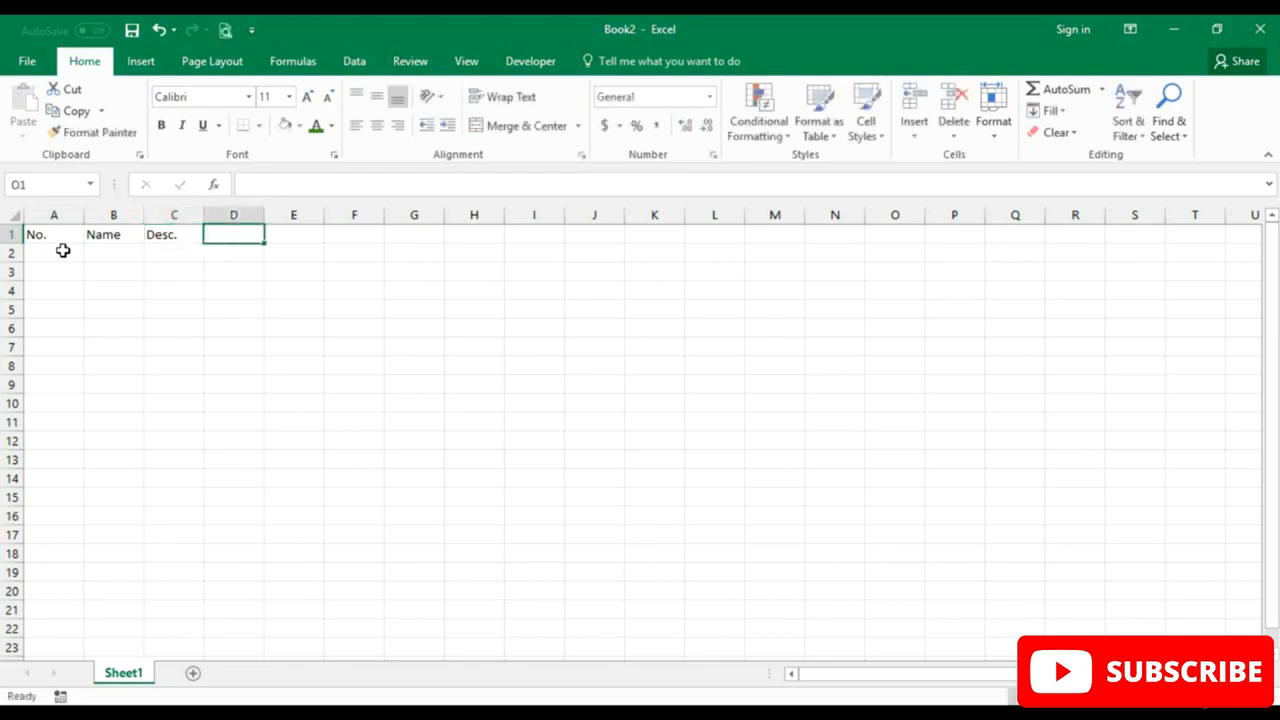
Add the headers Qty., Unit Price and Total Cost in cells D1 to F1.
text(Qu)
key(BackSpace)
text(tu)
key(BackSpace)
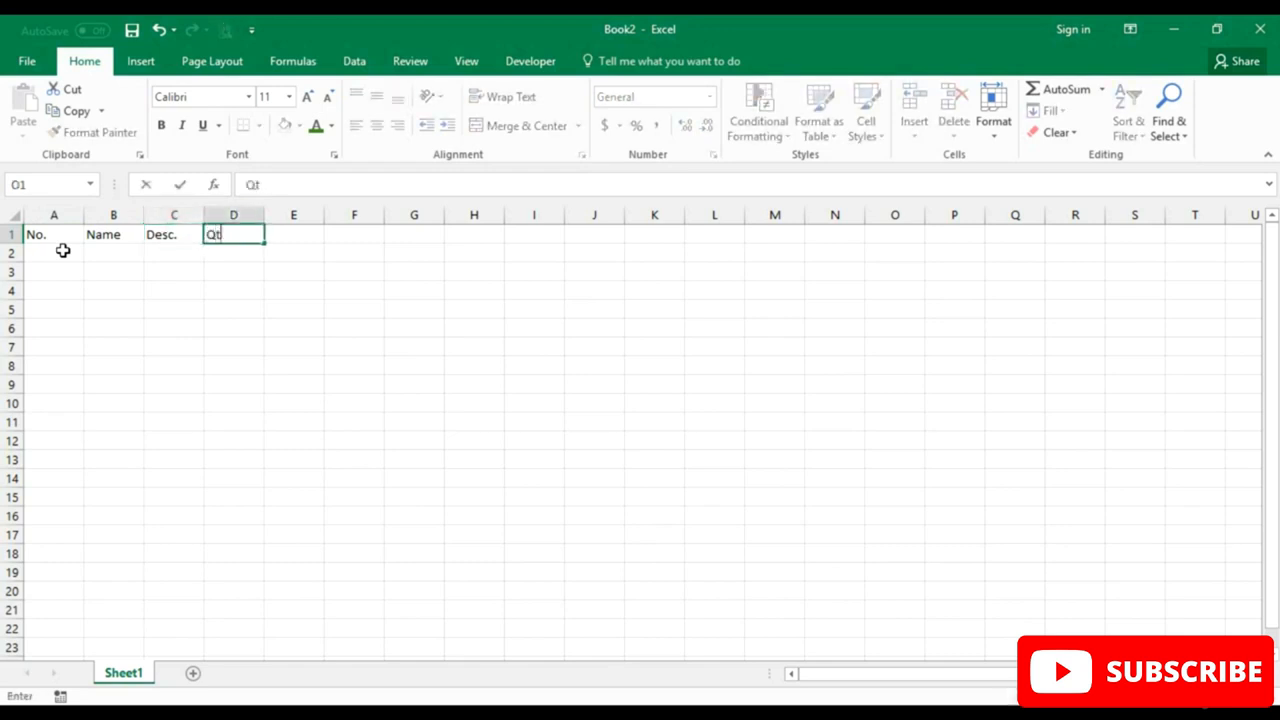
text(y.)
key(Tab)
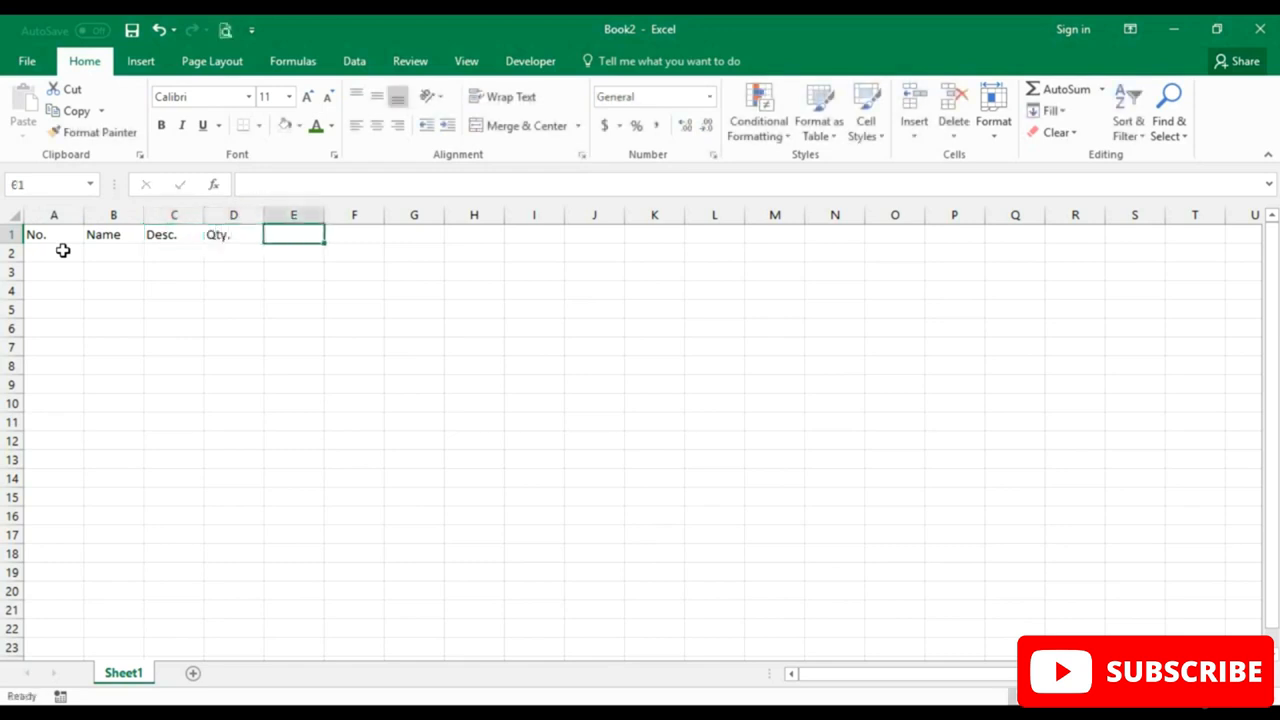
text(Unit P)
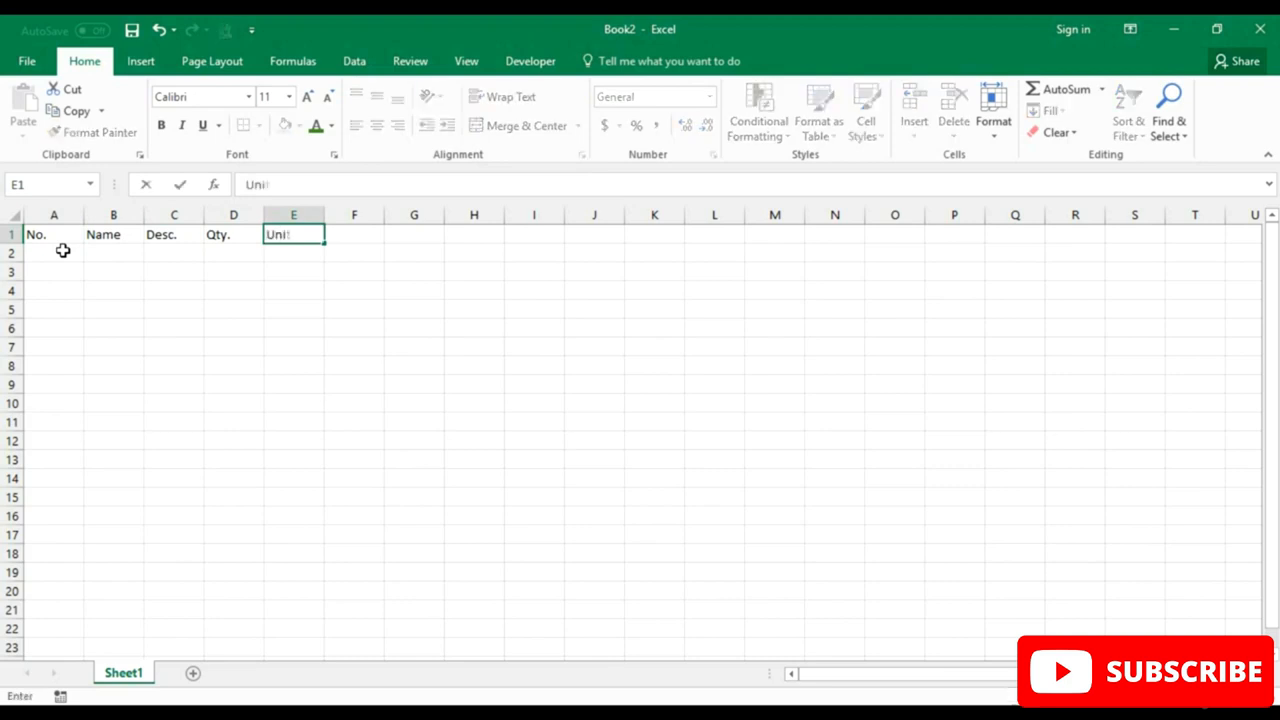
text(rice)
key(Tab)
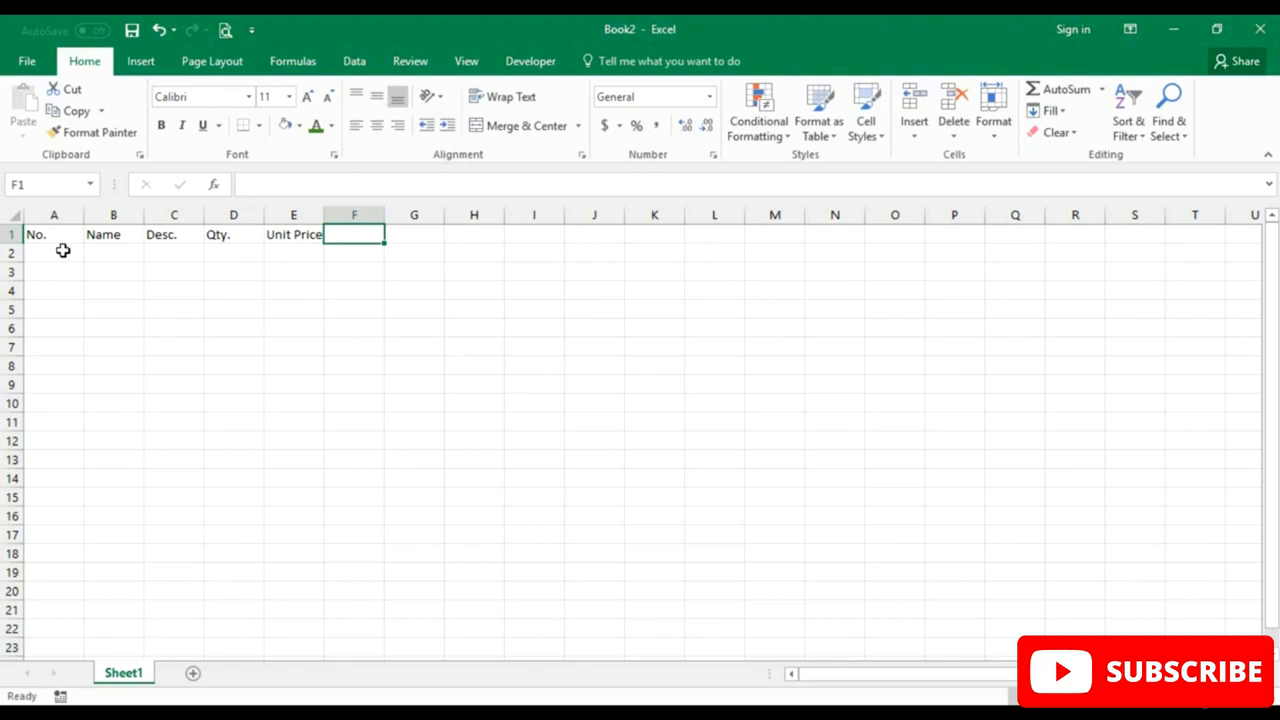
text(Total Cost)
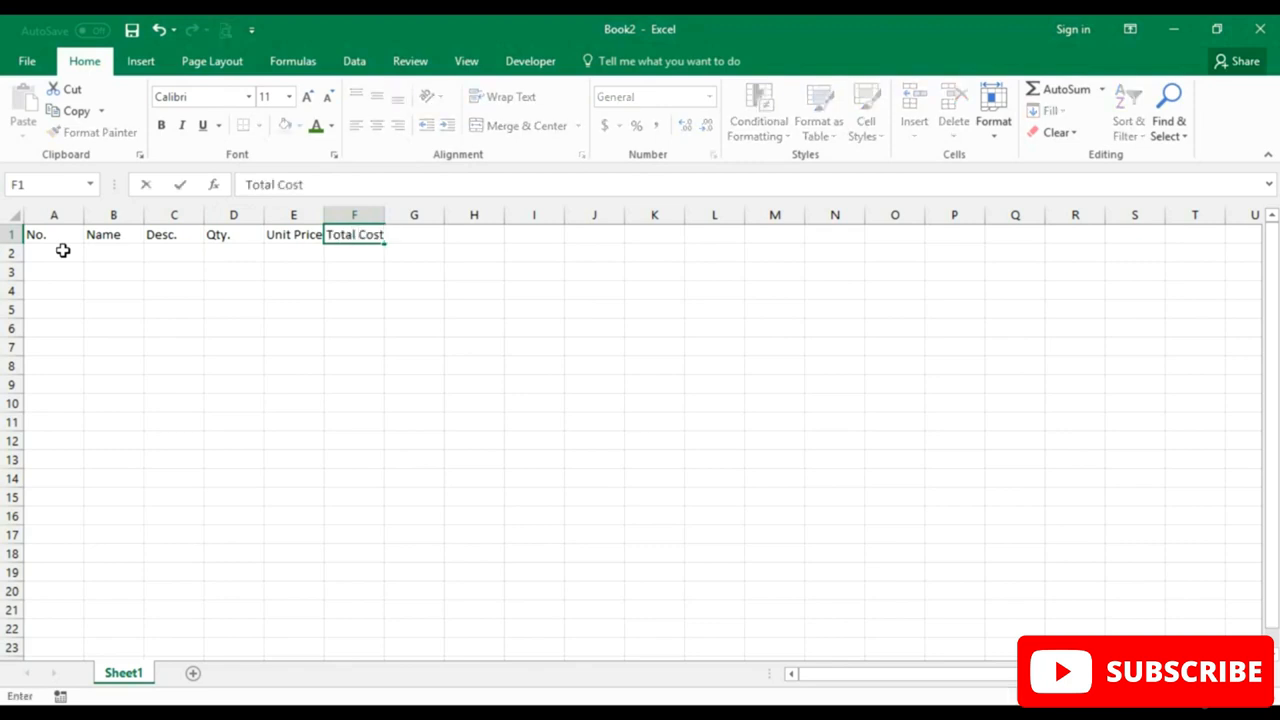
key(Return)
Enter the numbers 1 and 2 in cells A2 and A3 of the No. column.
key(Left)
key(Left)
key(Left)
key(Left)
key(Left)
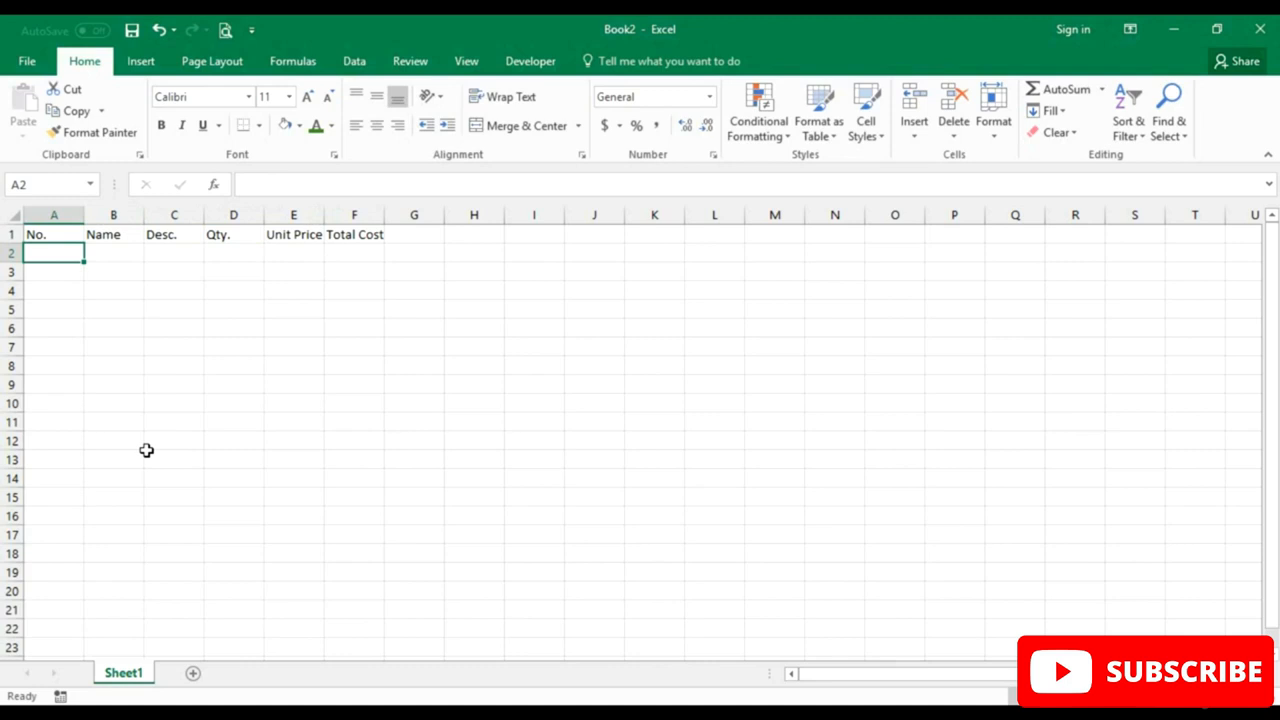
text(1)
key(Return)
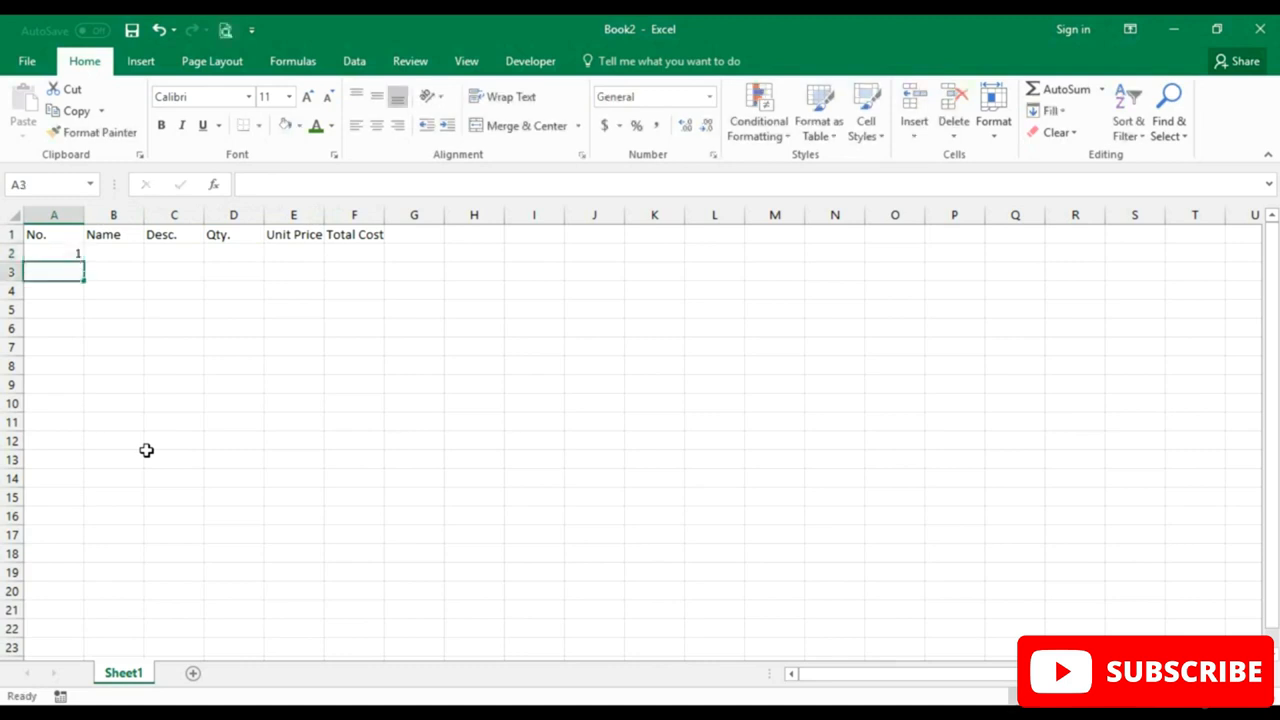
text(2)
key(Tab)
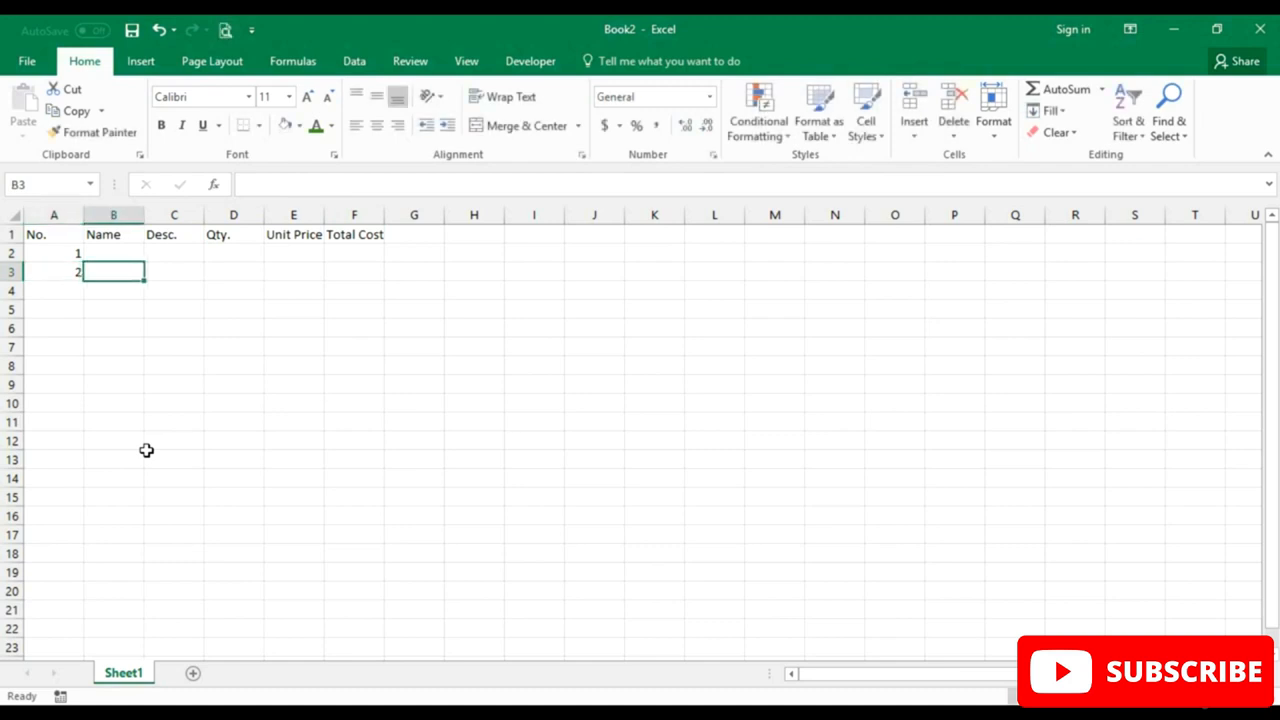
Enter Item 1 and Item 2 in cells B2 and B3 of the Name column.
click(103, 253)
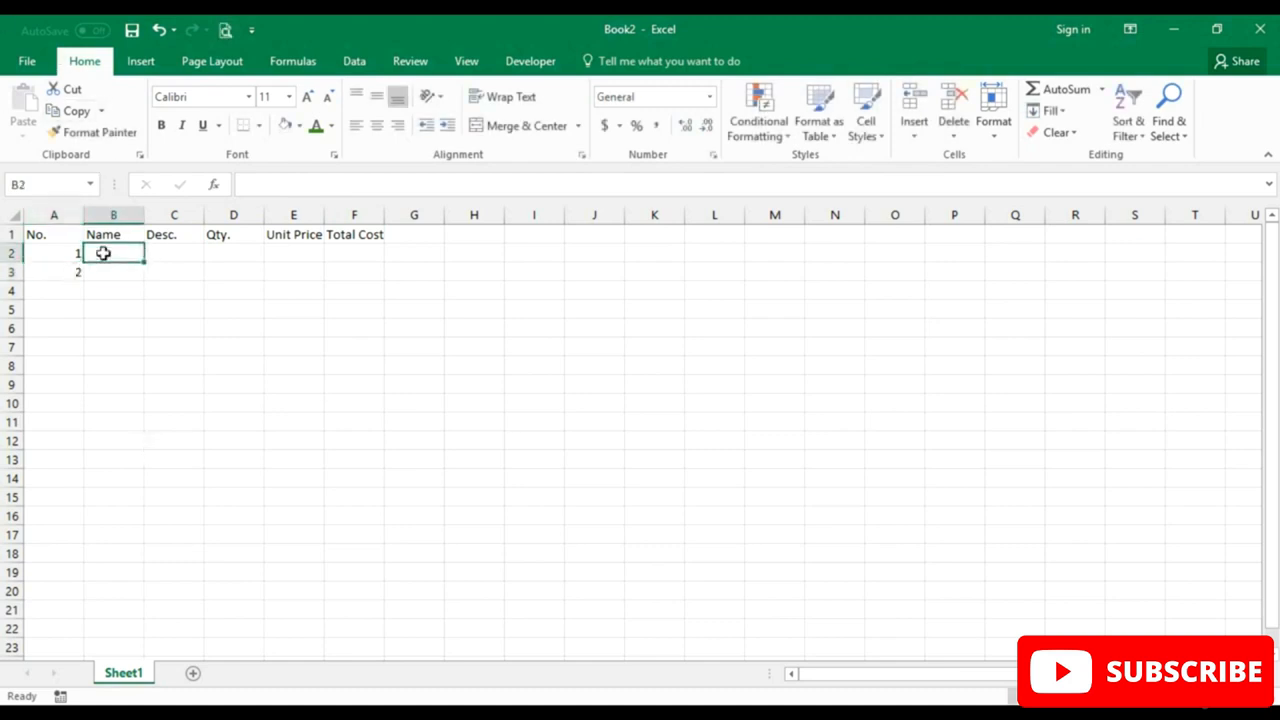
text(Item)
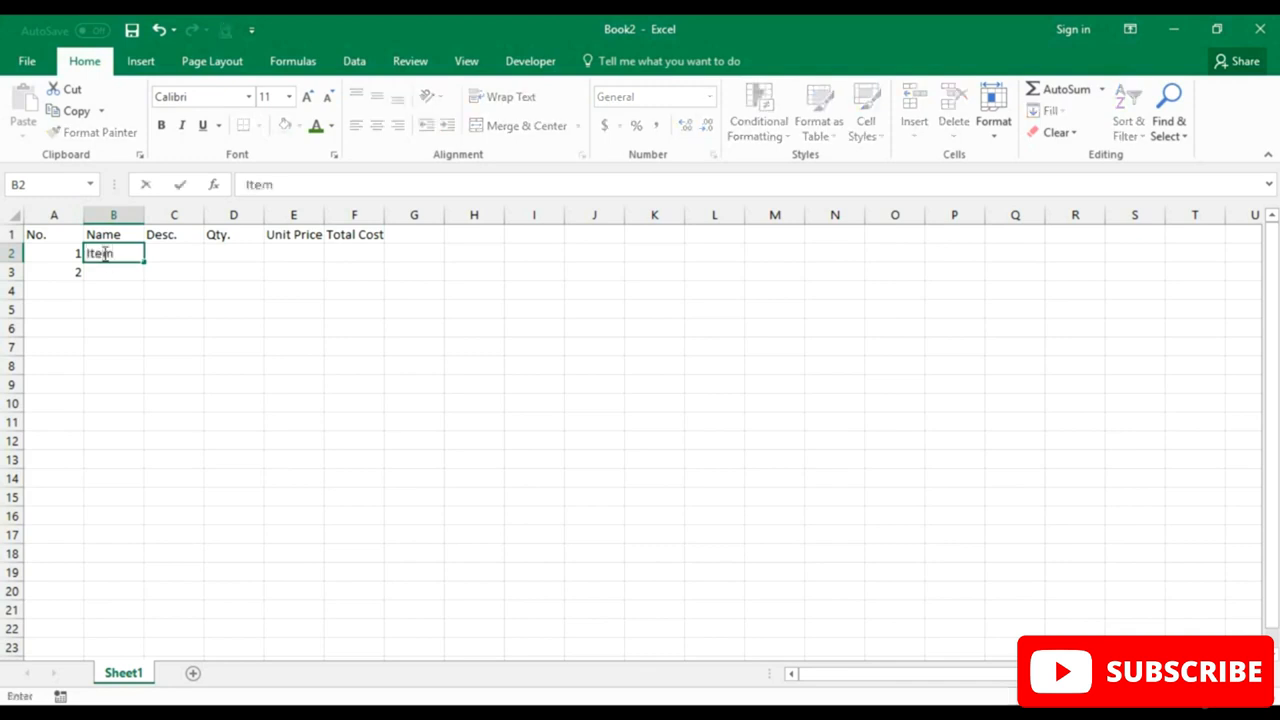
text( 1)
key(Return)
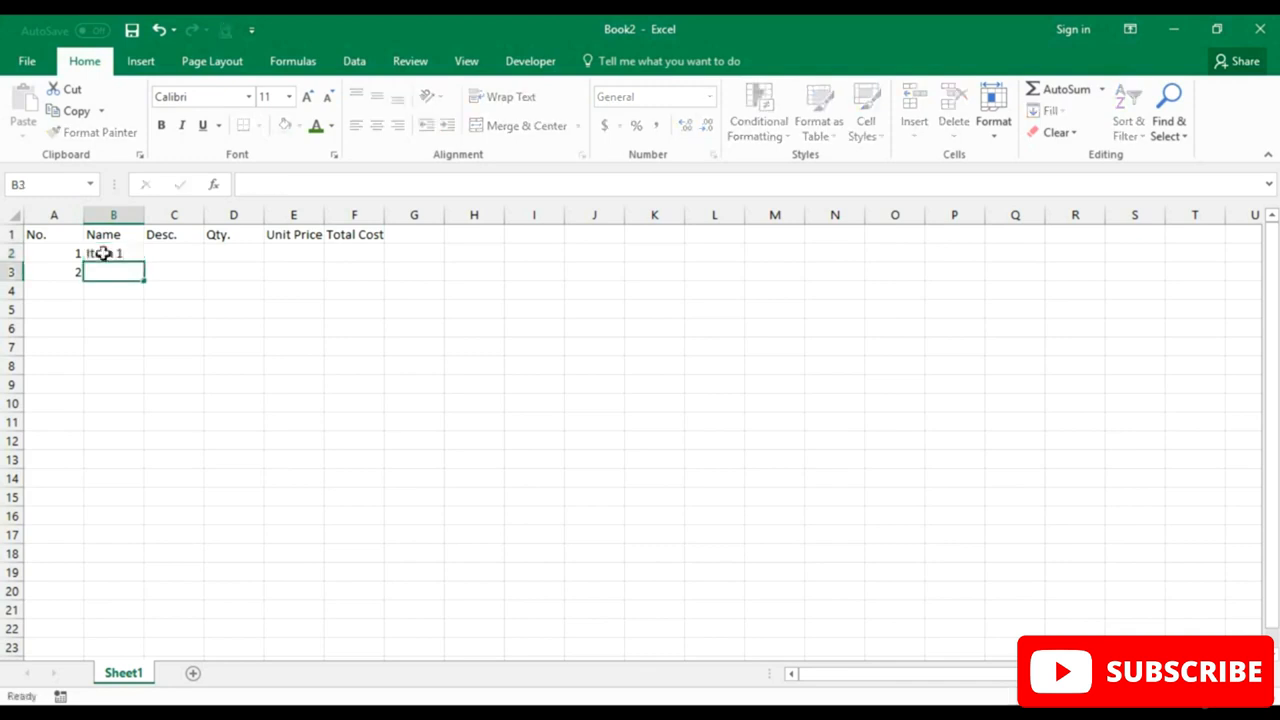
text(Item)
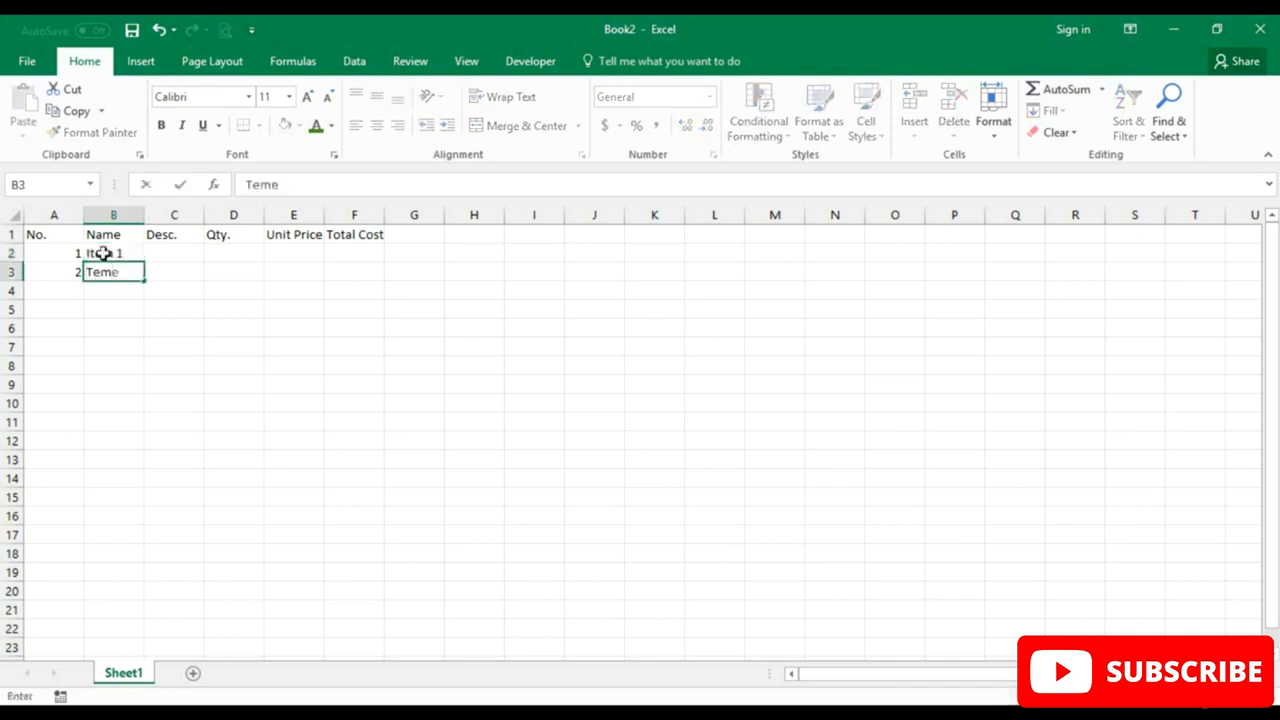
key(BackSpace)
key(BackSpace)
key(BackSpace)
key(BackSpace)
text(Item 2)
Extend the number series from A2:A3 down to A11, numbering the rows 1 to 10.
click(72, 256)
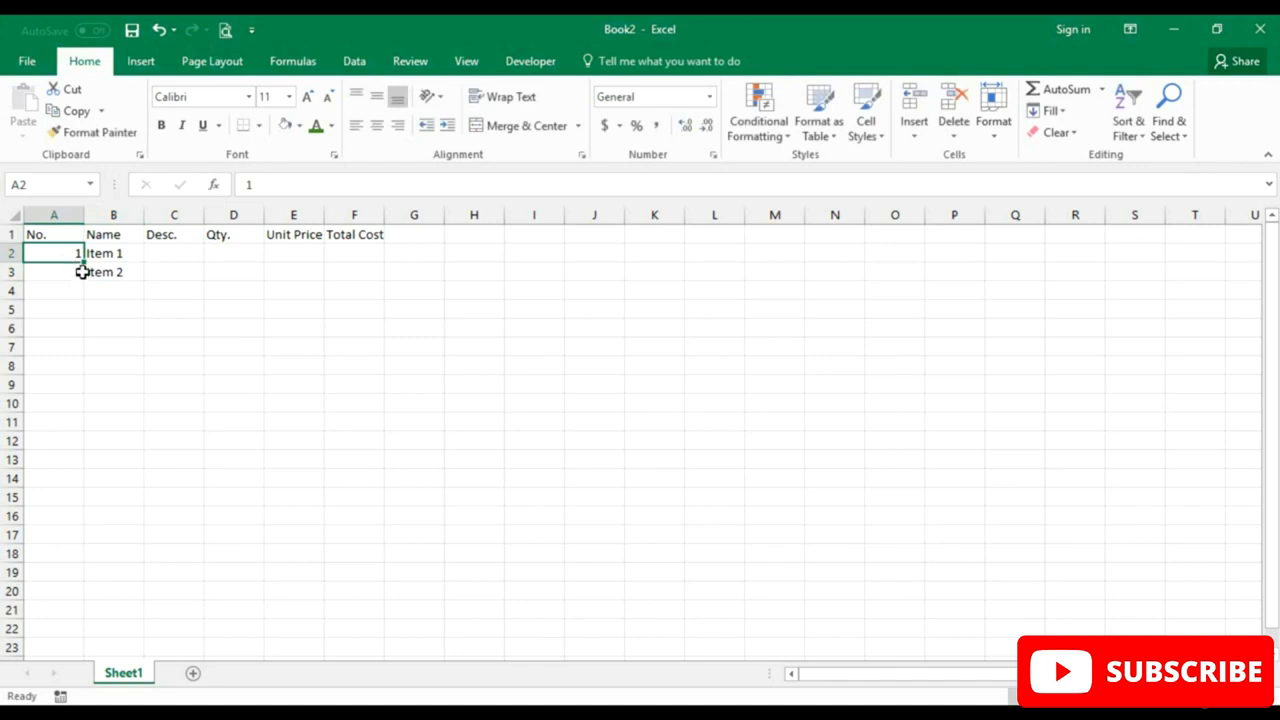
drag(71, 254, 73, 272)
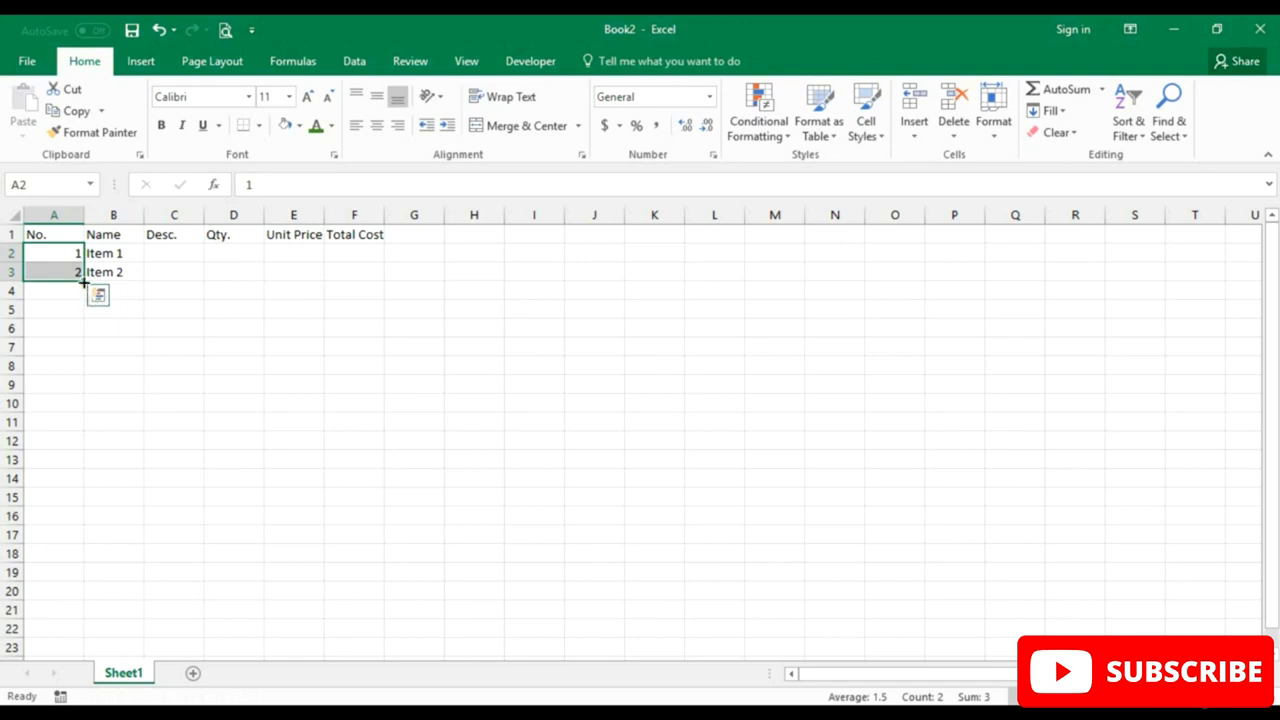
drag(84, 283, 85, 434)
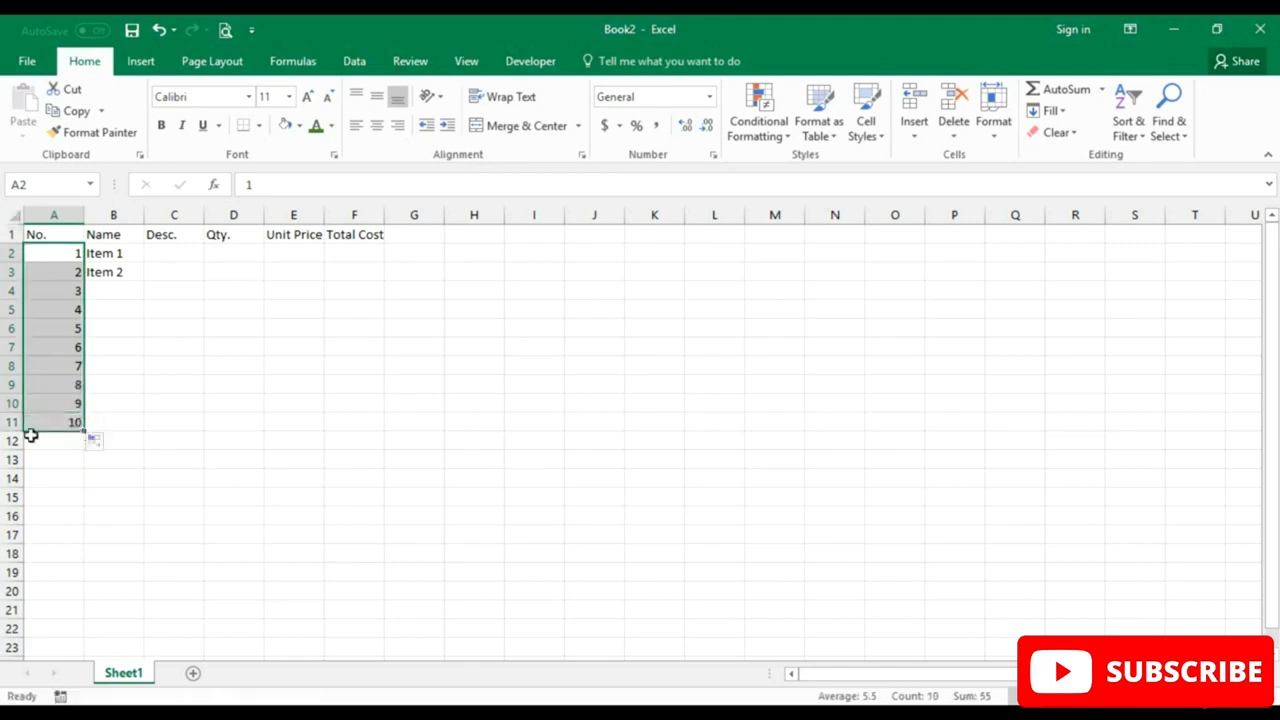
Auto-fill the item names from B2:B3 down to Item 10 in B11.
drag(126, 254, 133, 283)
click(133, 274)
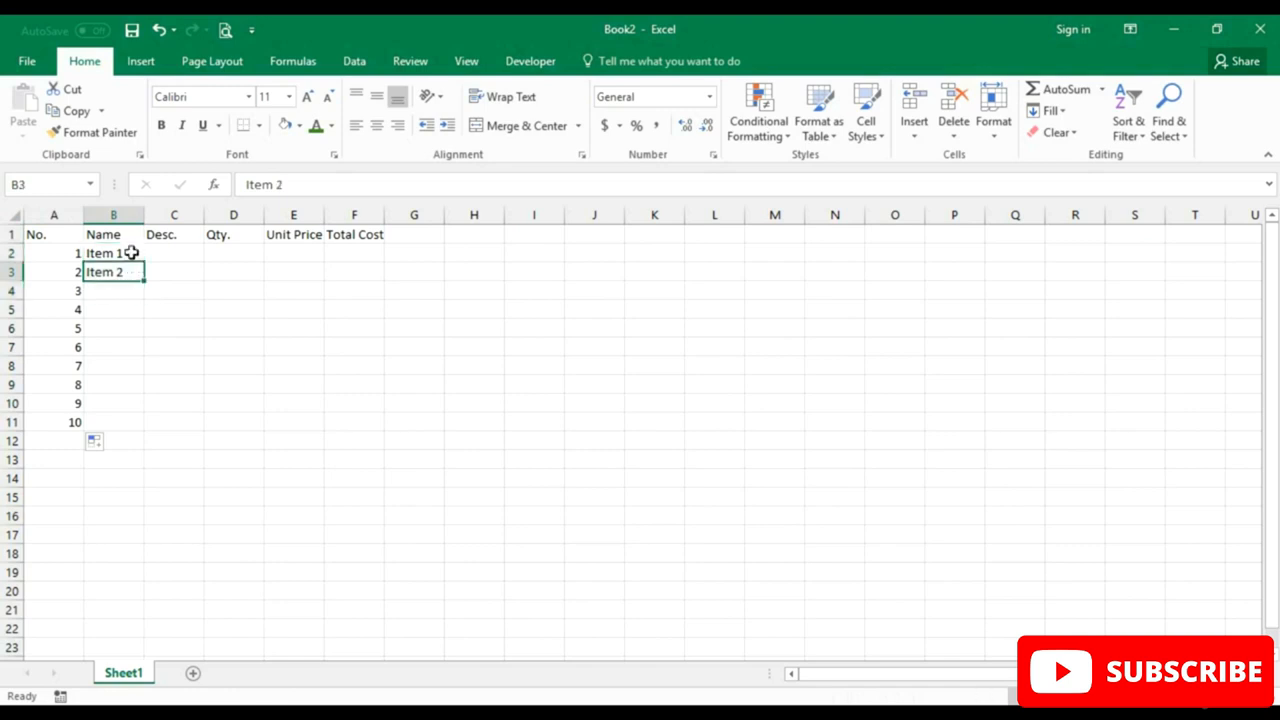
drag(71, 254, 71, 422)
drag(133, 253, 129, 276)
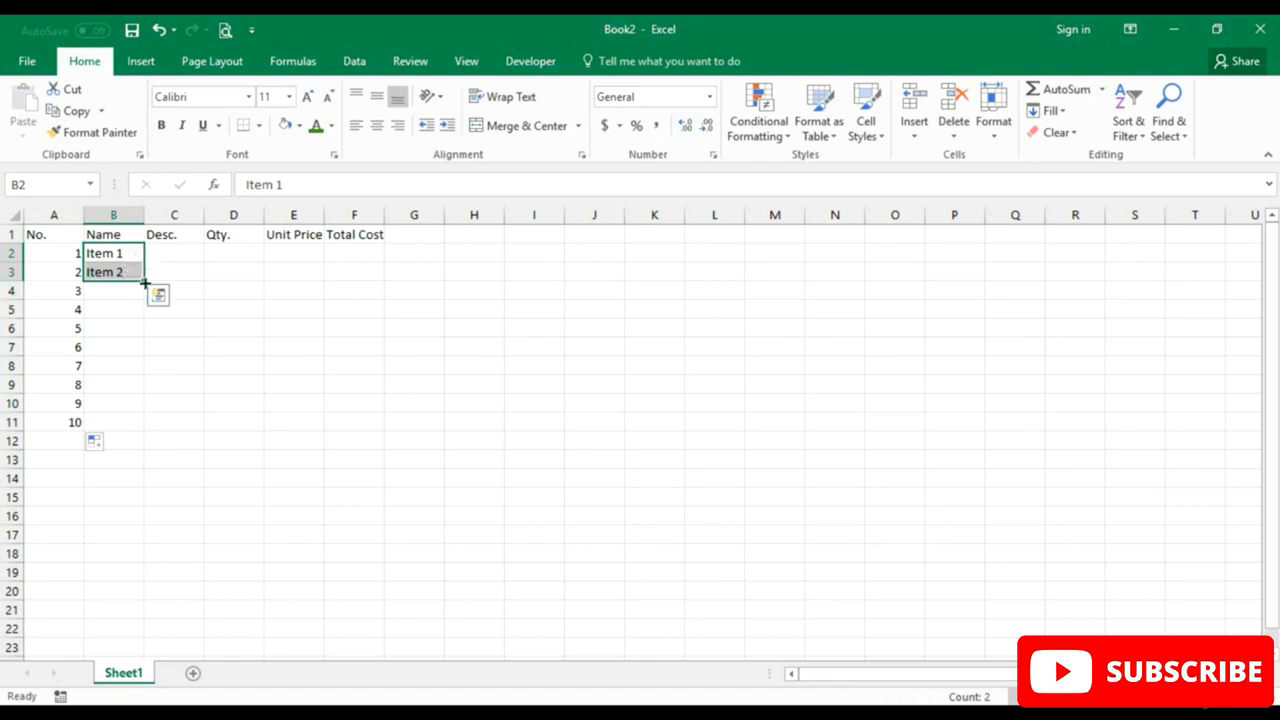
double_click(144, 283)
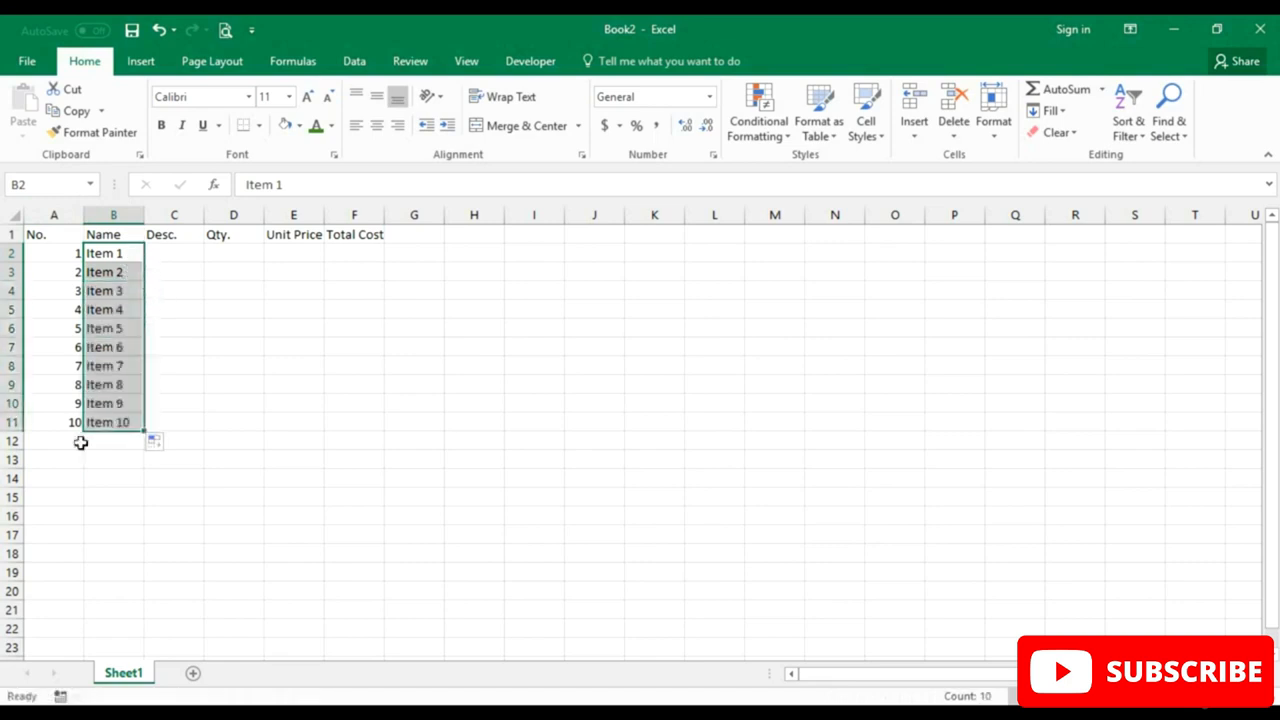
Delete the entire Desc. column from the sheet.
click(187, 257)
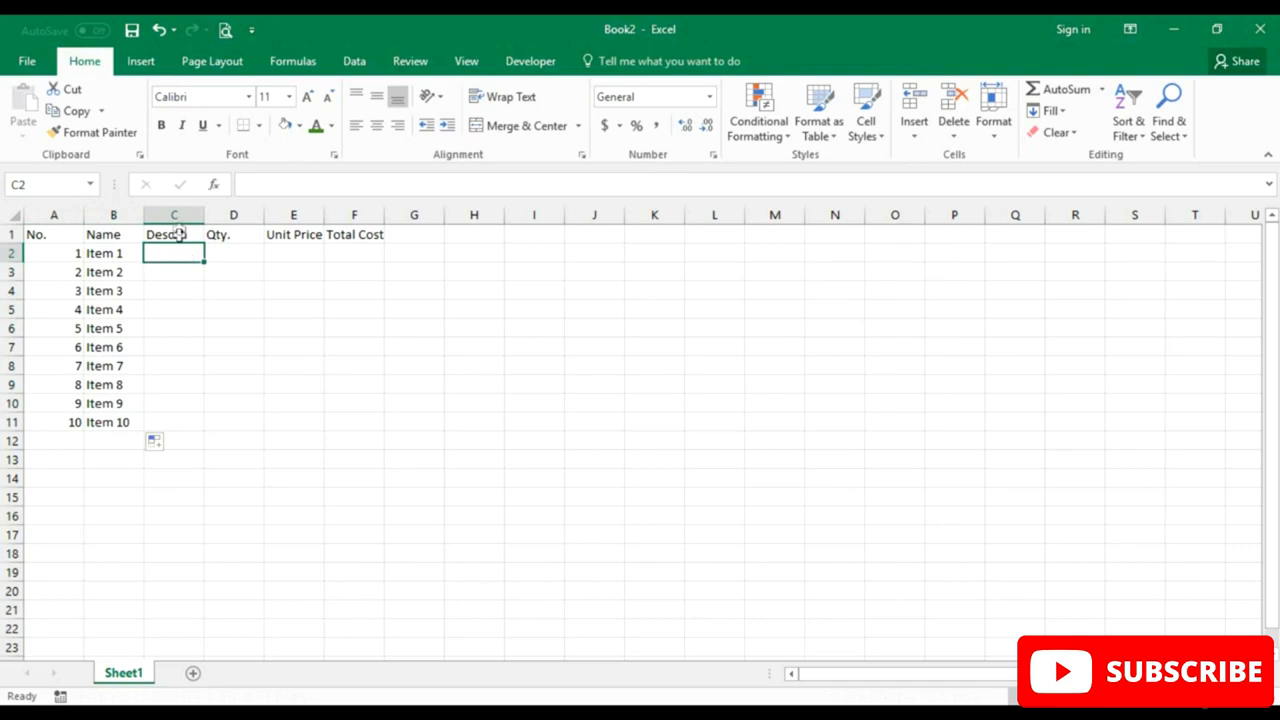
click(175, 214)
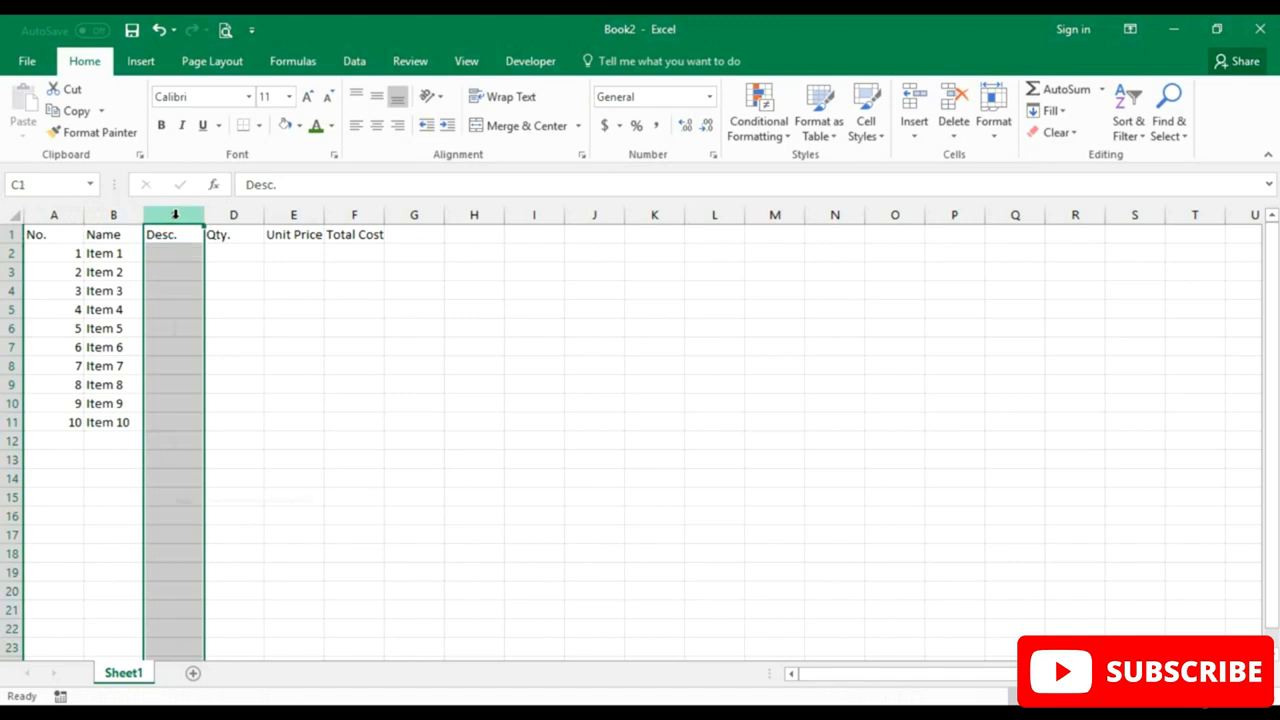
right_click(176, 218)
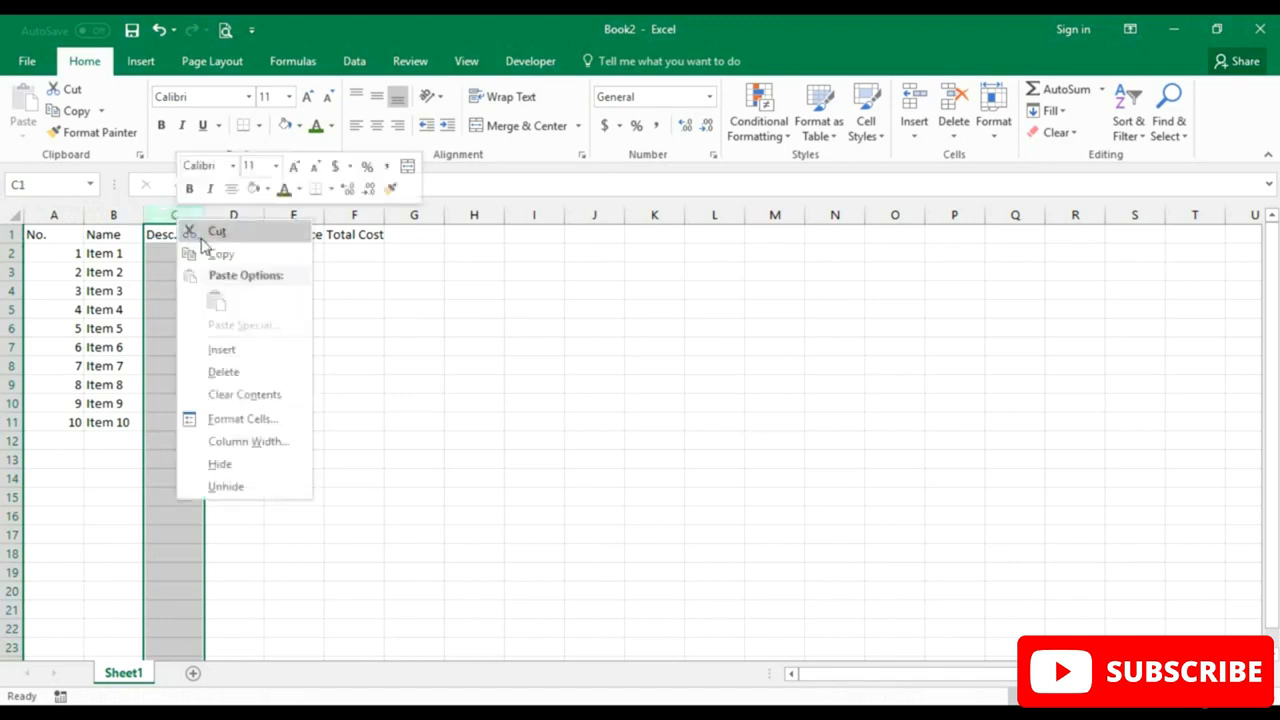
click(214, 371)
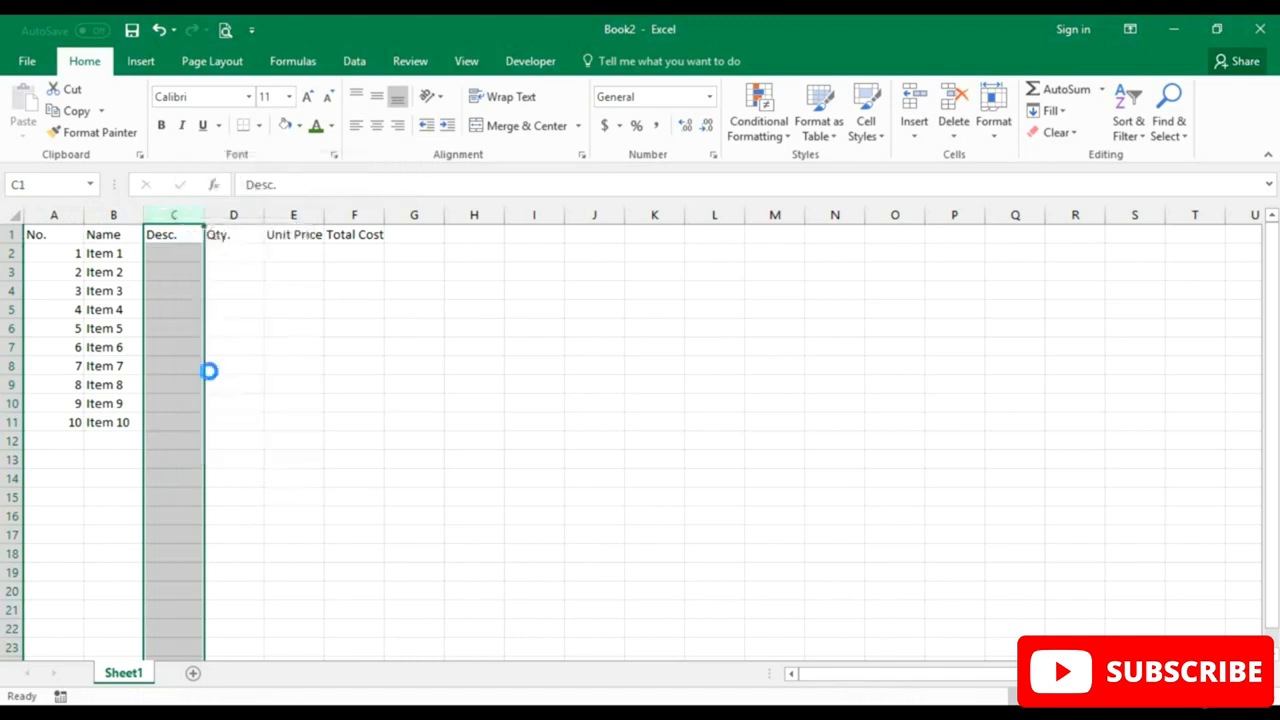
Fill the Qty. column from C2 to C11 with 4, 2, 3, 5, 3, 3, 7, 9, 2 and 1.
click(191, 275)
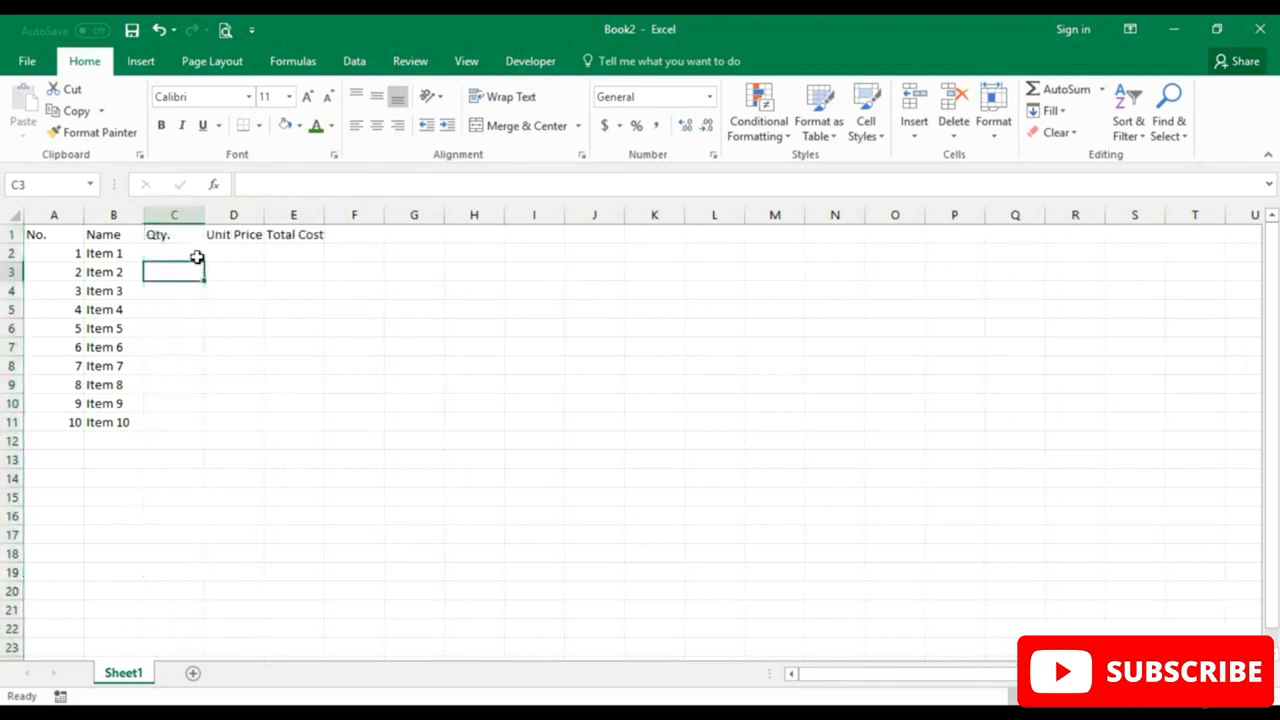
click(197, 256)
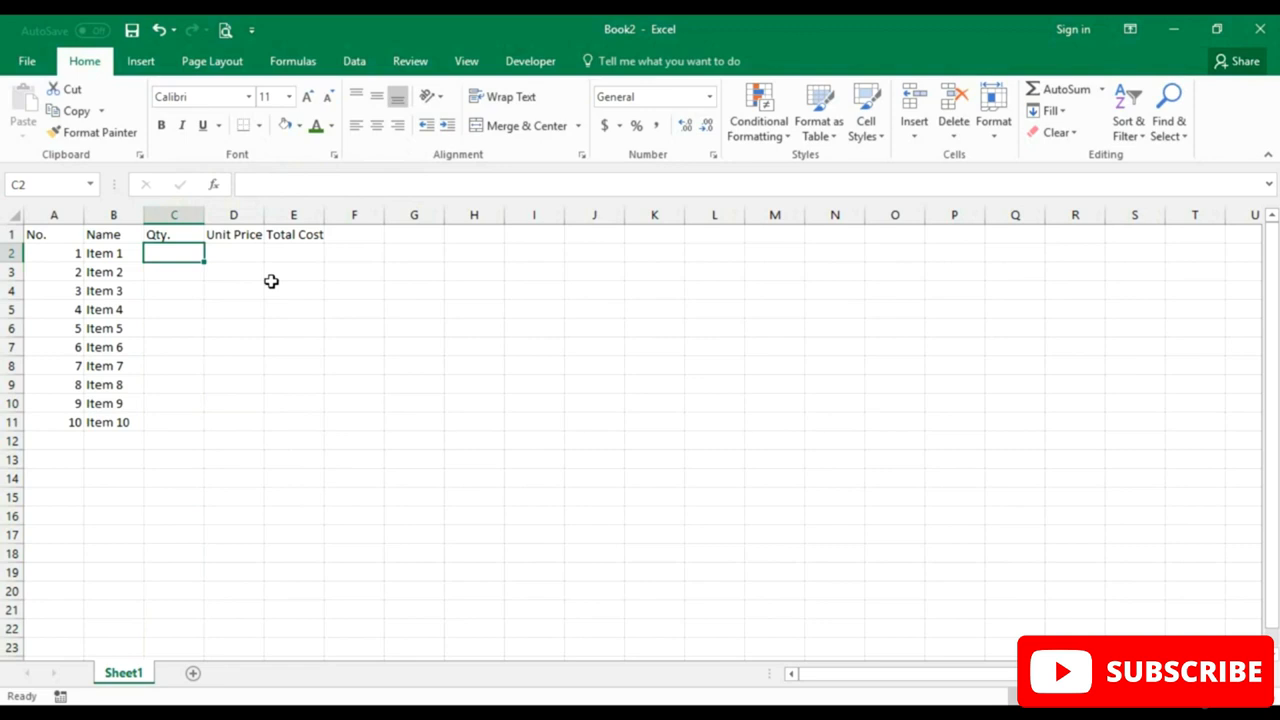
text(4)
key(Return)
text(2)
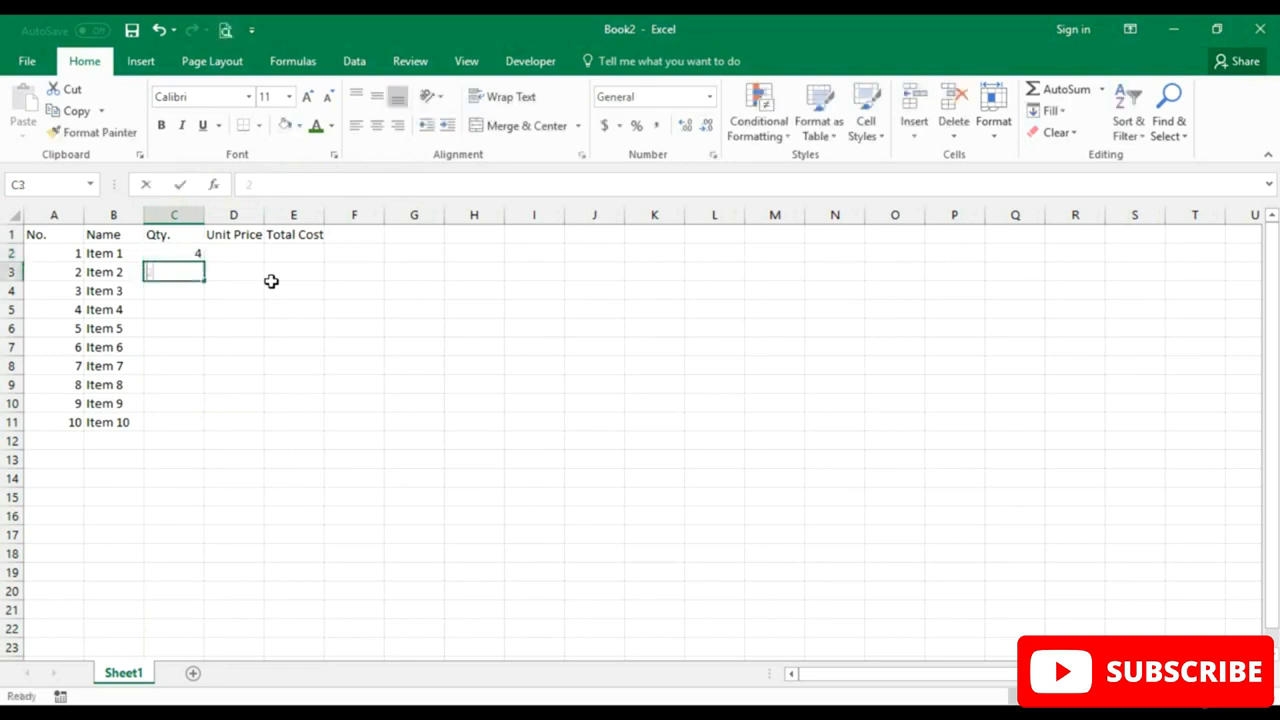
key(Return)
text(3)
key(Return)
key(Return)
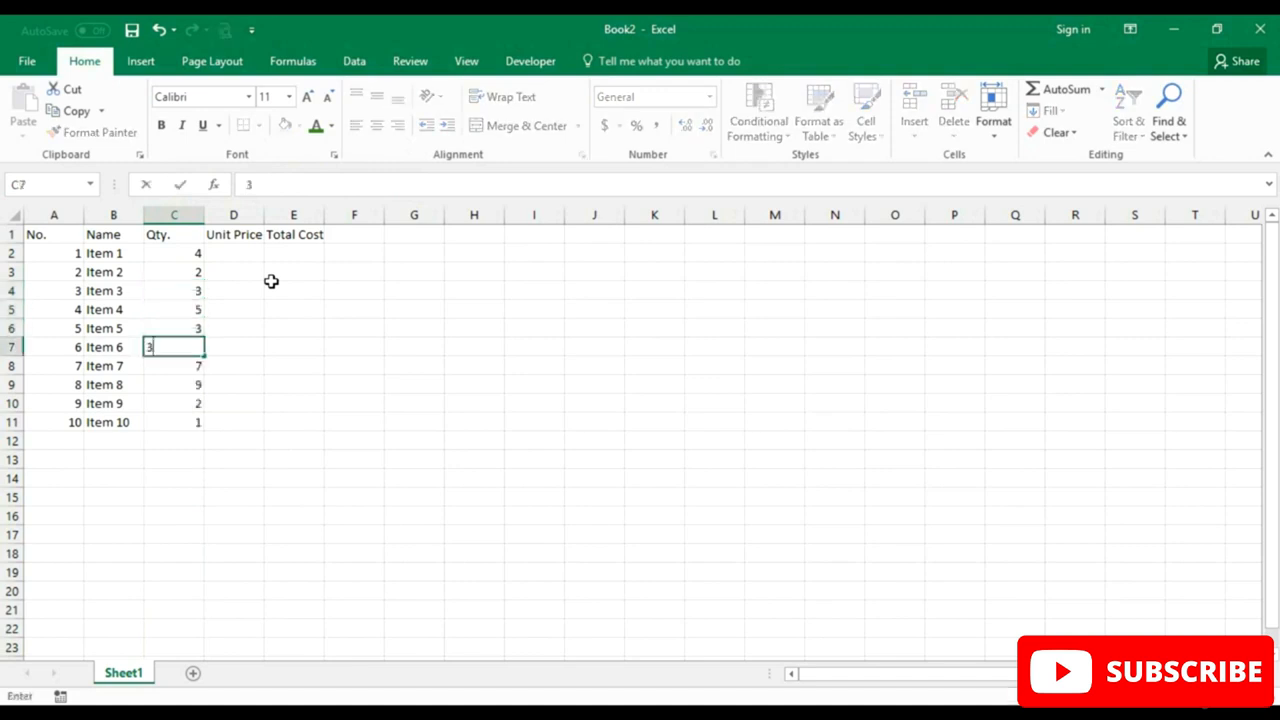
Fill the Unit Price column from D2 to D11 with 30, 20, 15, 10, 11, 5, 2, 5, 6 and 50.
key(Right)
key(Up)
key(Up)
key(Up)
key(Up)
key(Up)
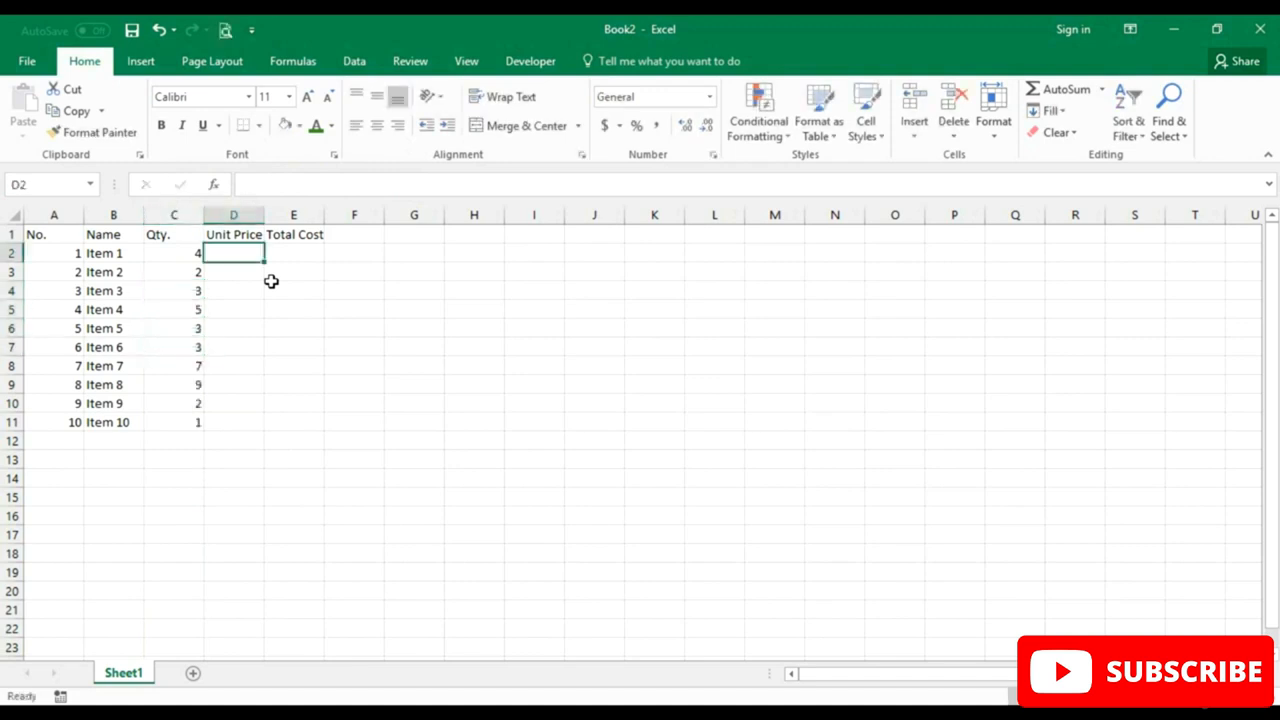
text(30)
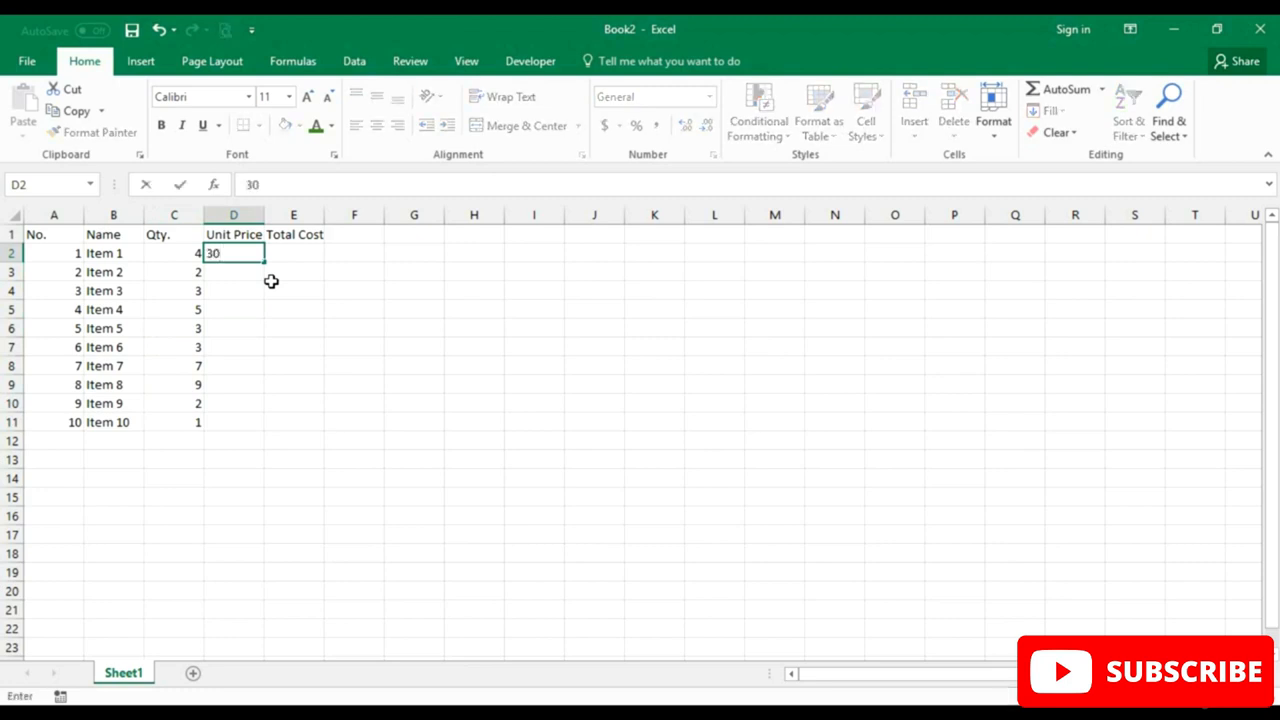
key(Return)
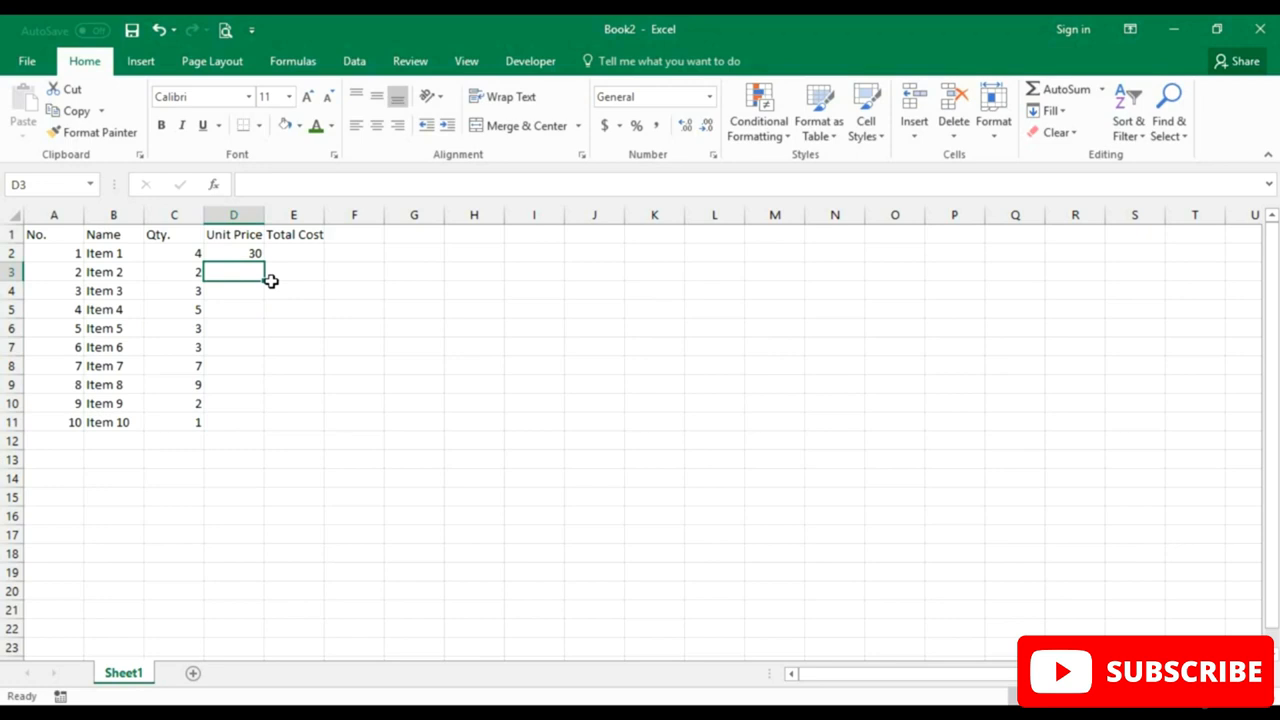
text(20)
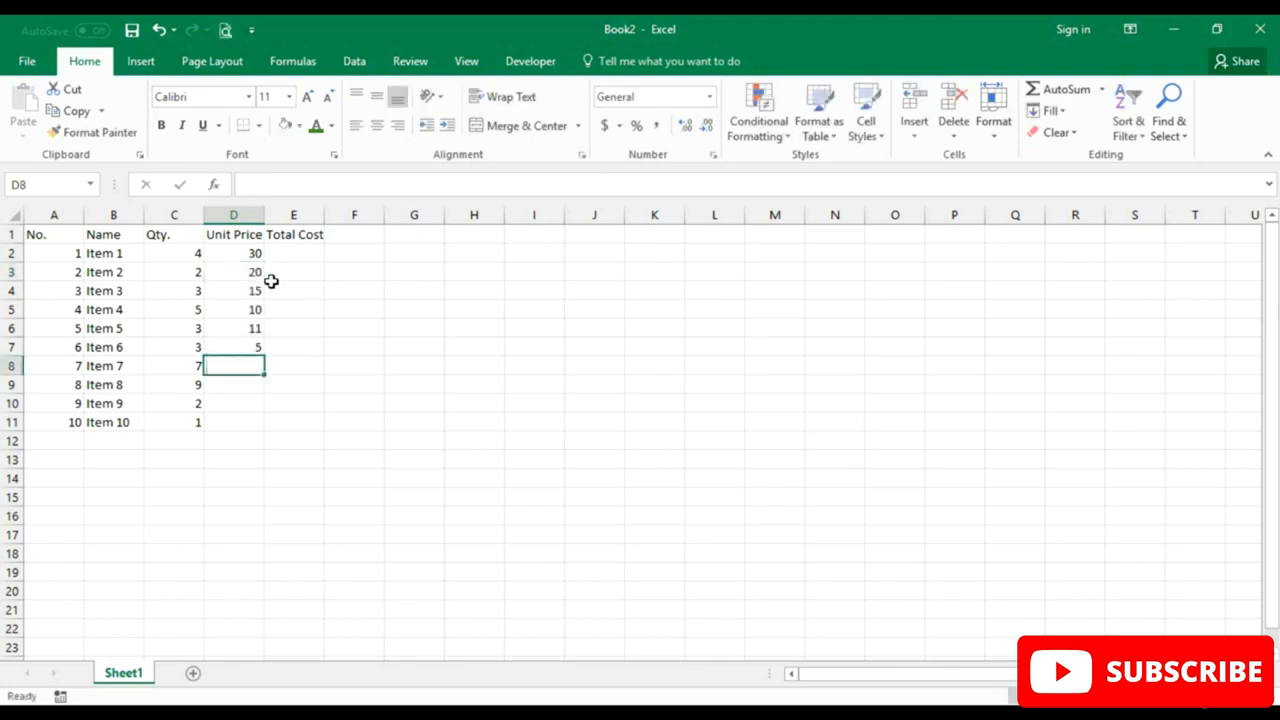
text(2)
key(Return)
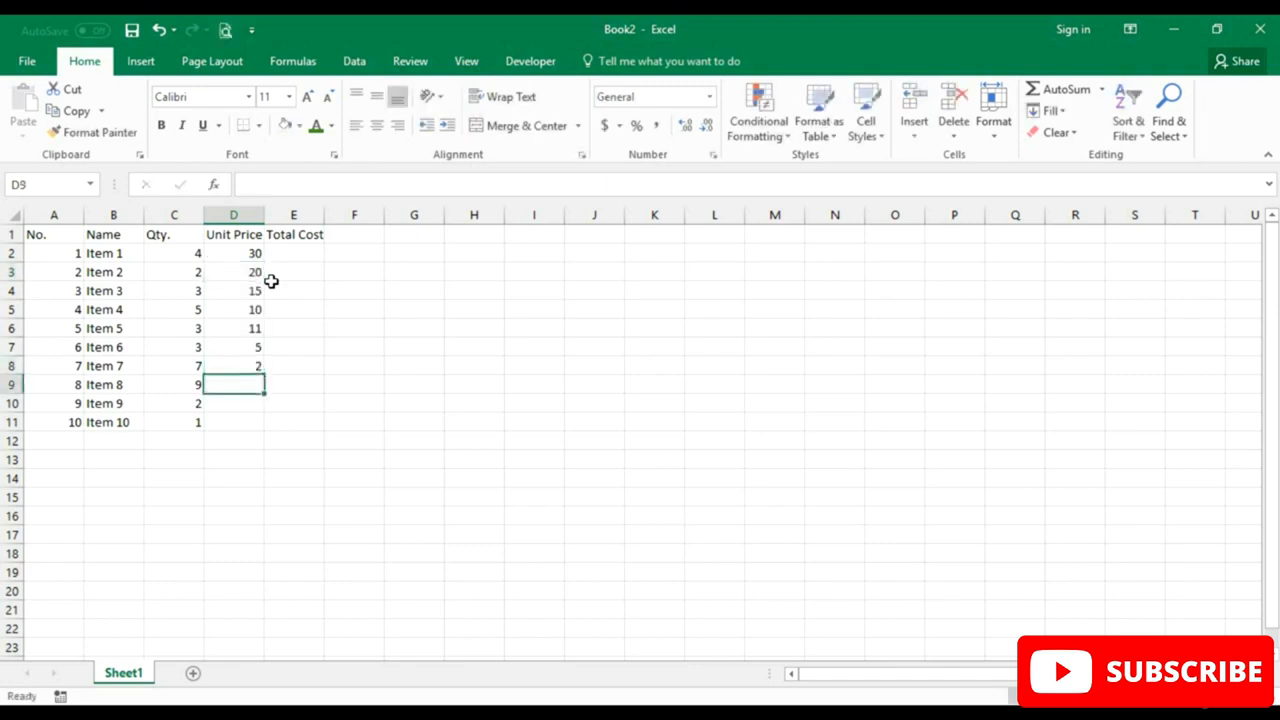
text(5)
key(Return)
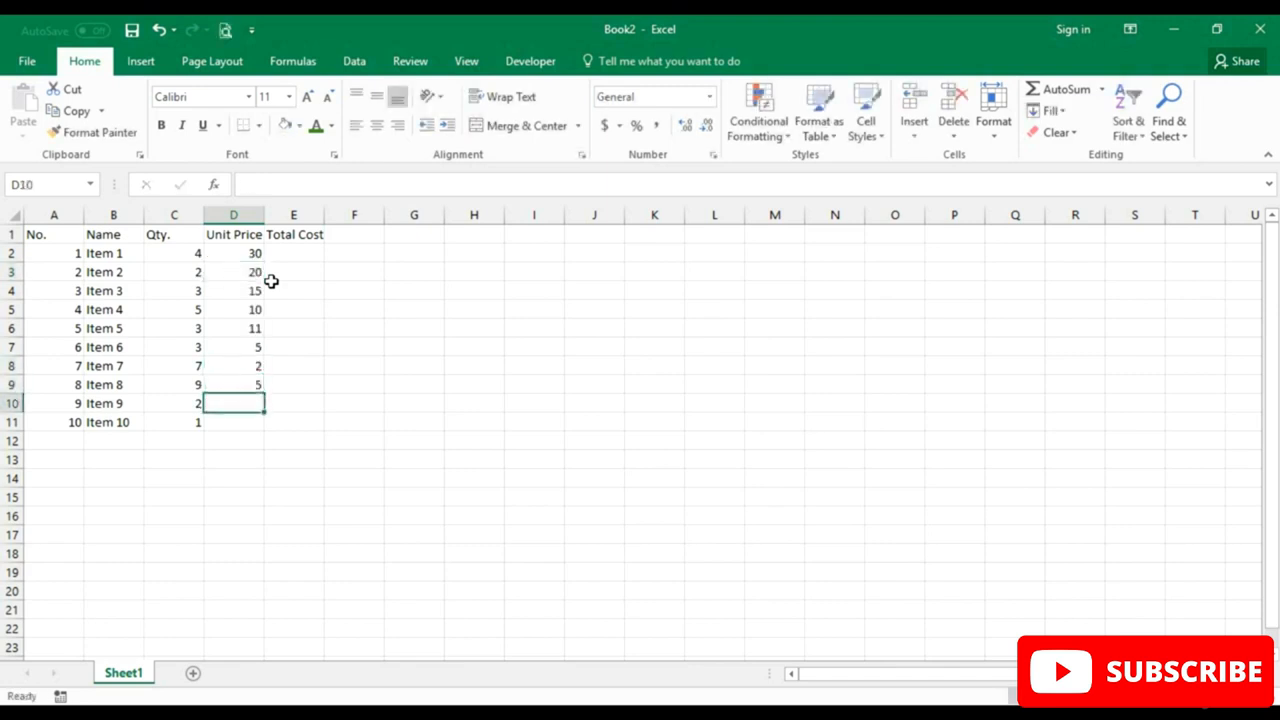
text(6)
key(Return)
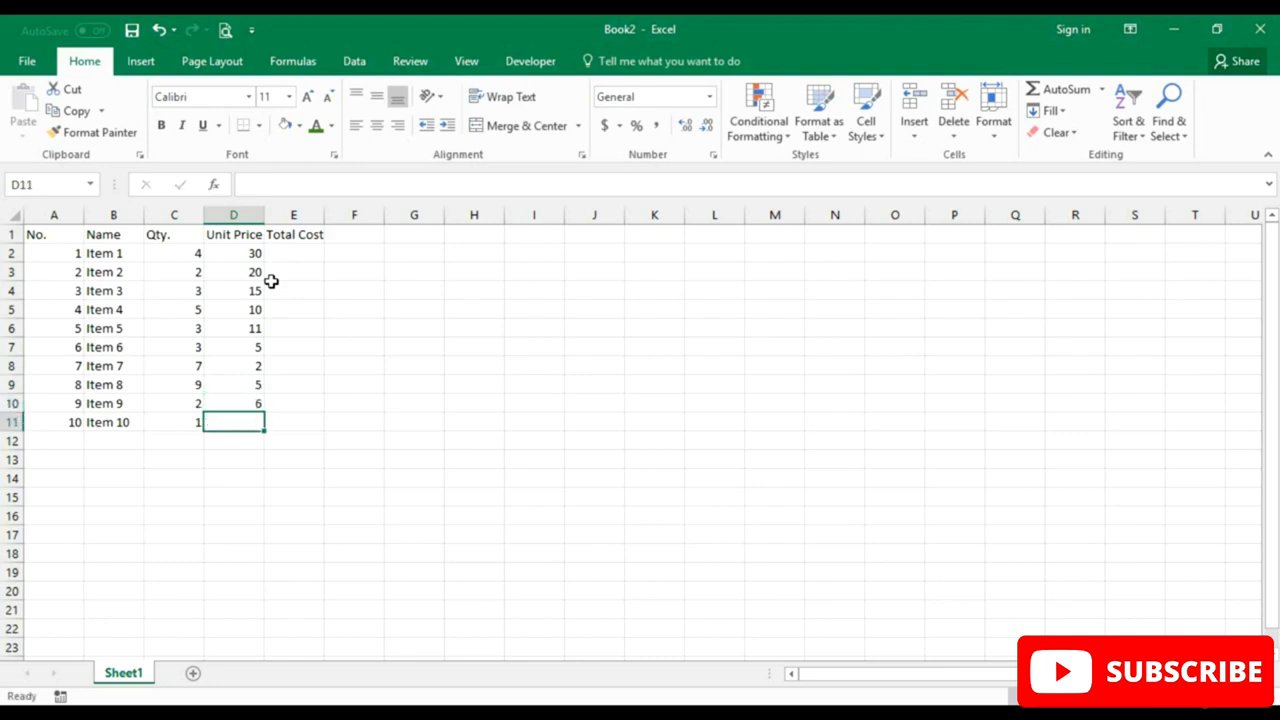
text(50)
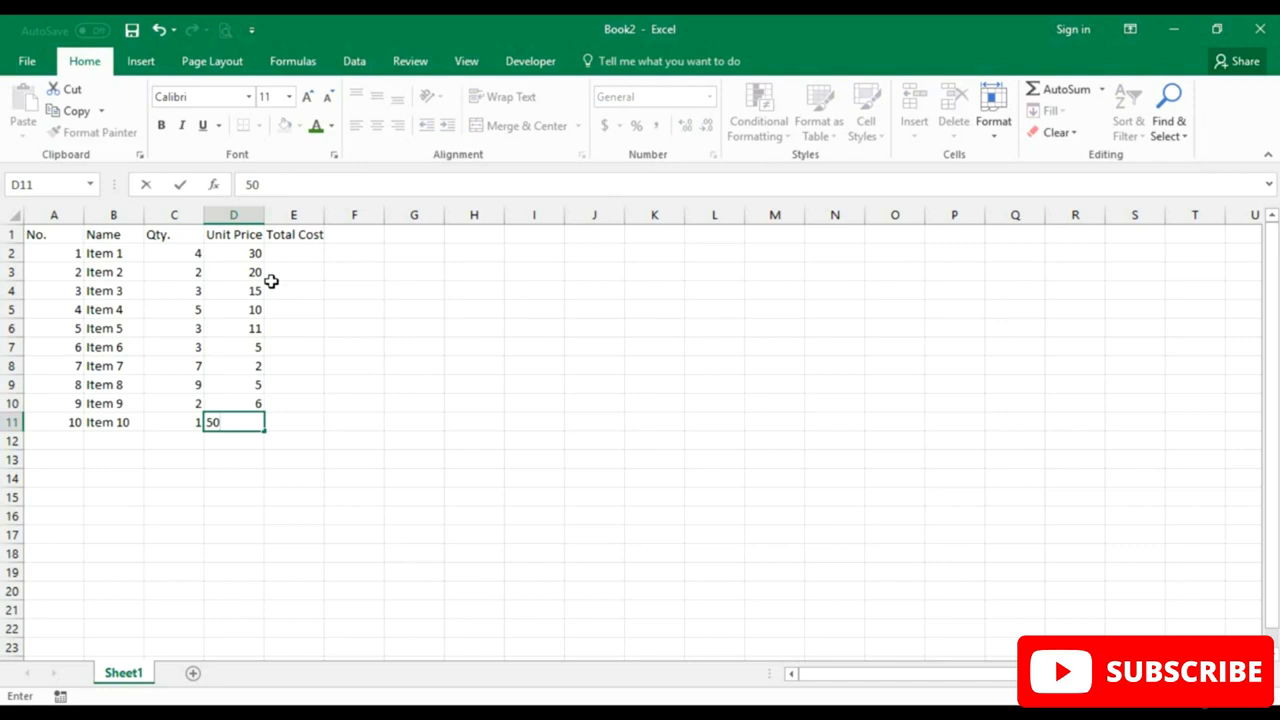
click(297, 255)
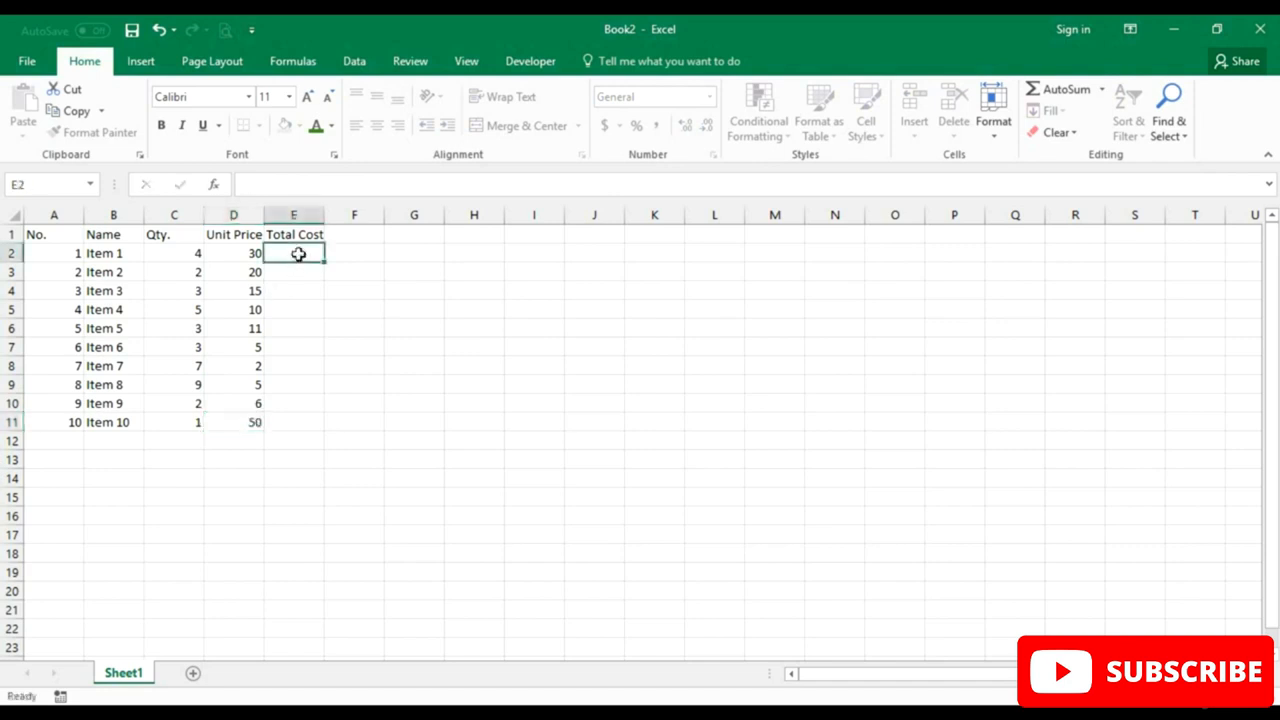
drag(298, 255, 303, 440)
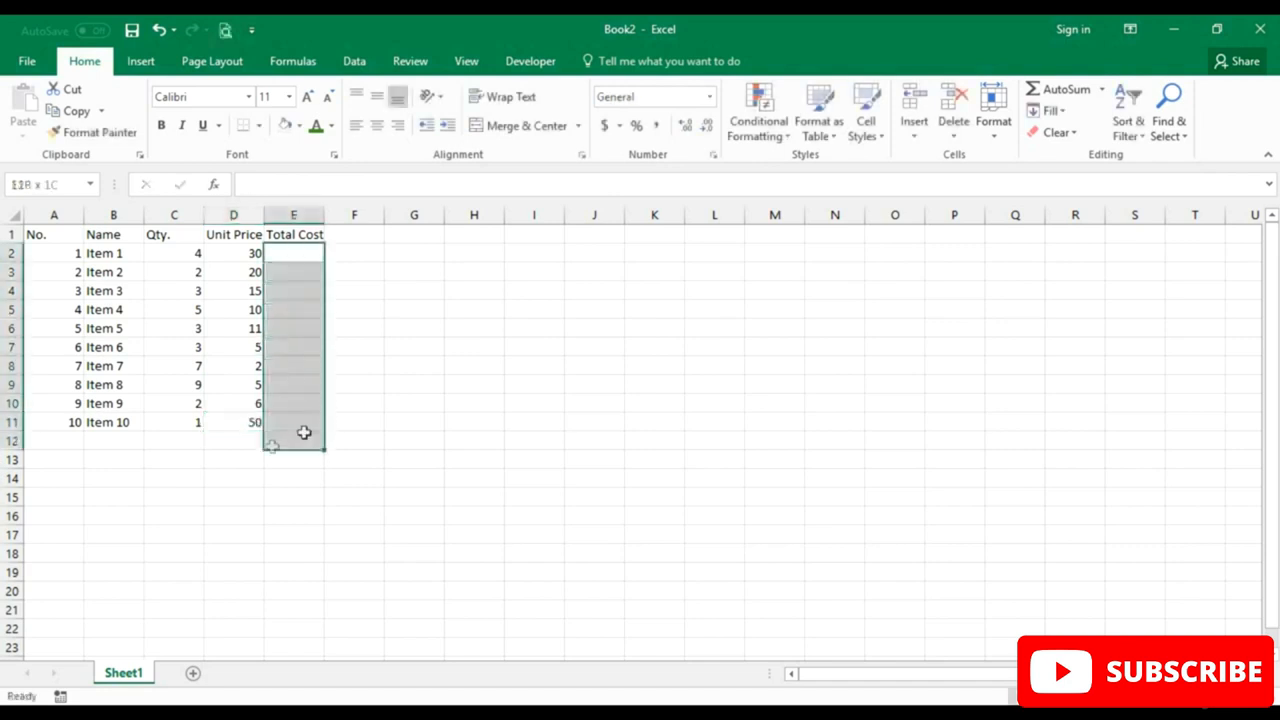
click(237, 446)
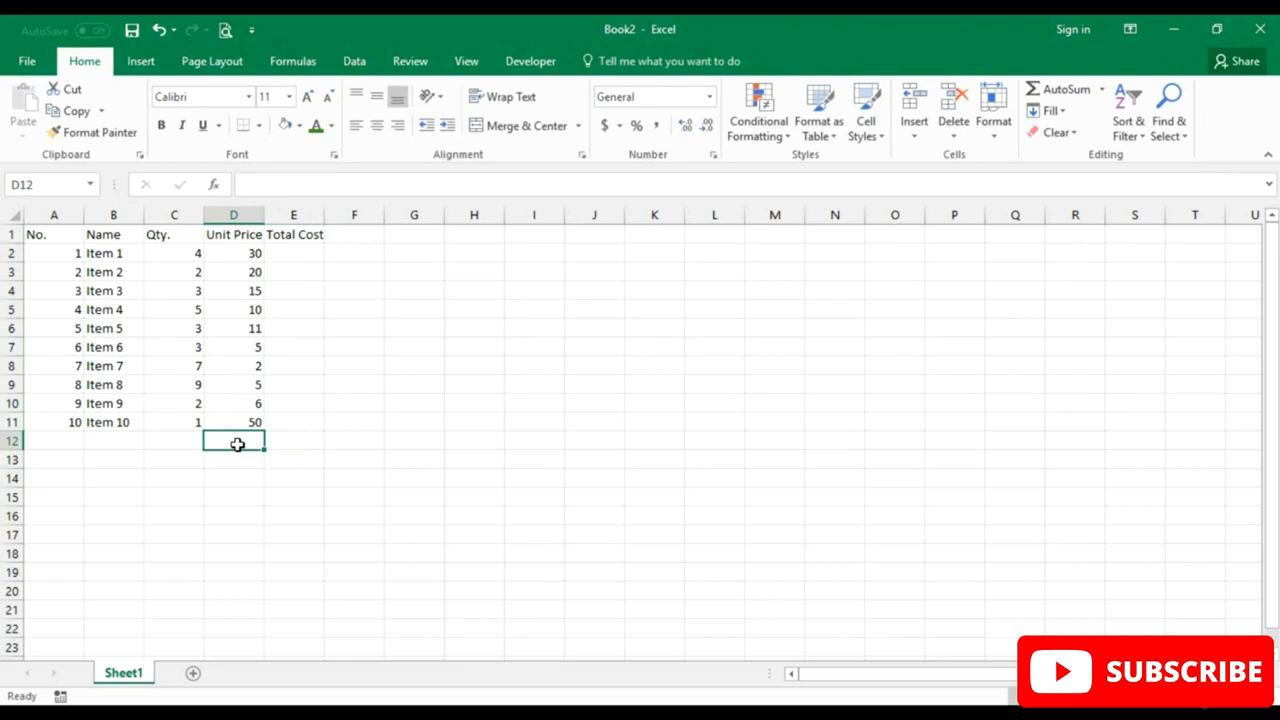
click(316, 272)
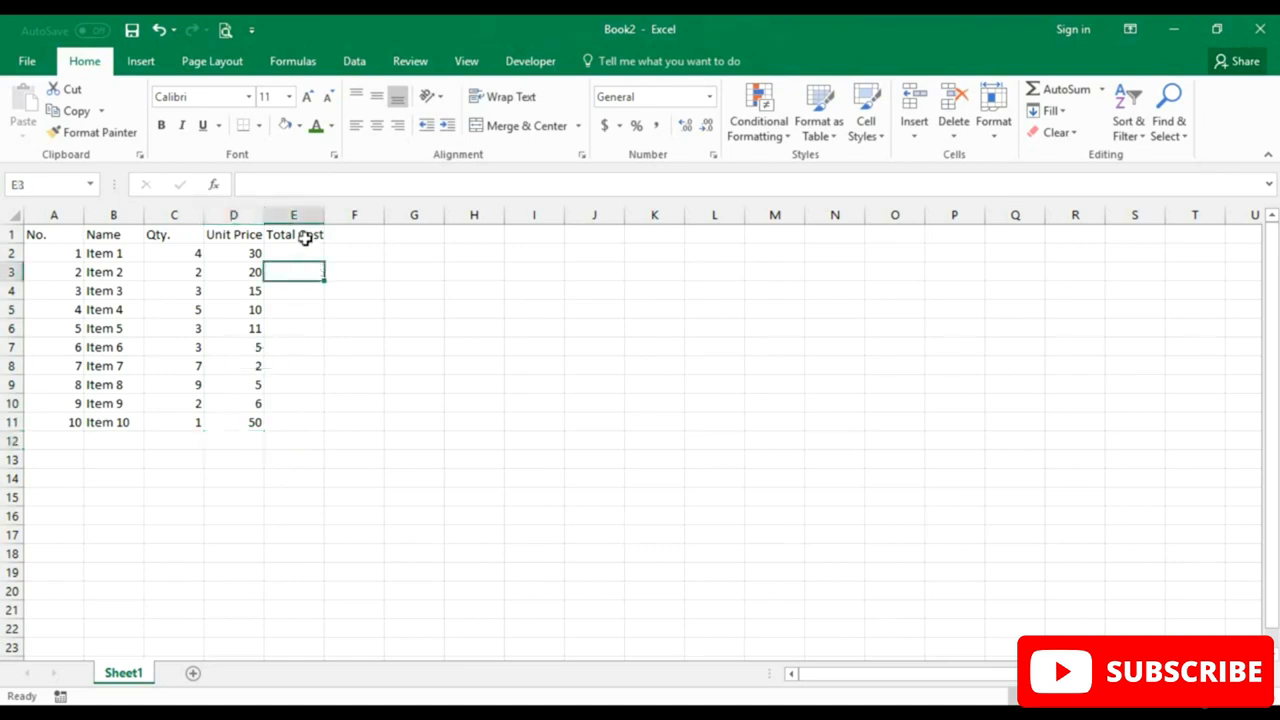
Change the Total Cost header in E1 to Total Price.
click(305, 237)
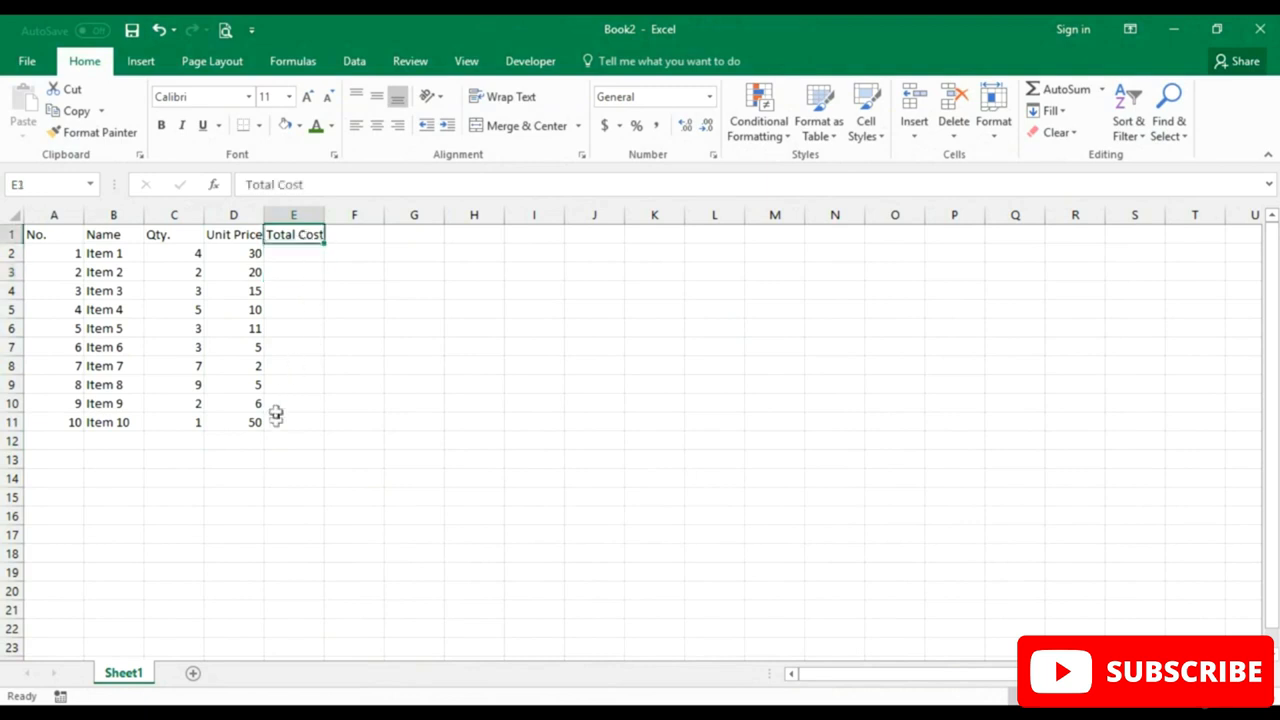
double_click(300, 236)
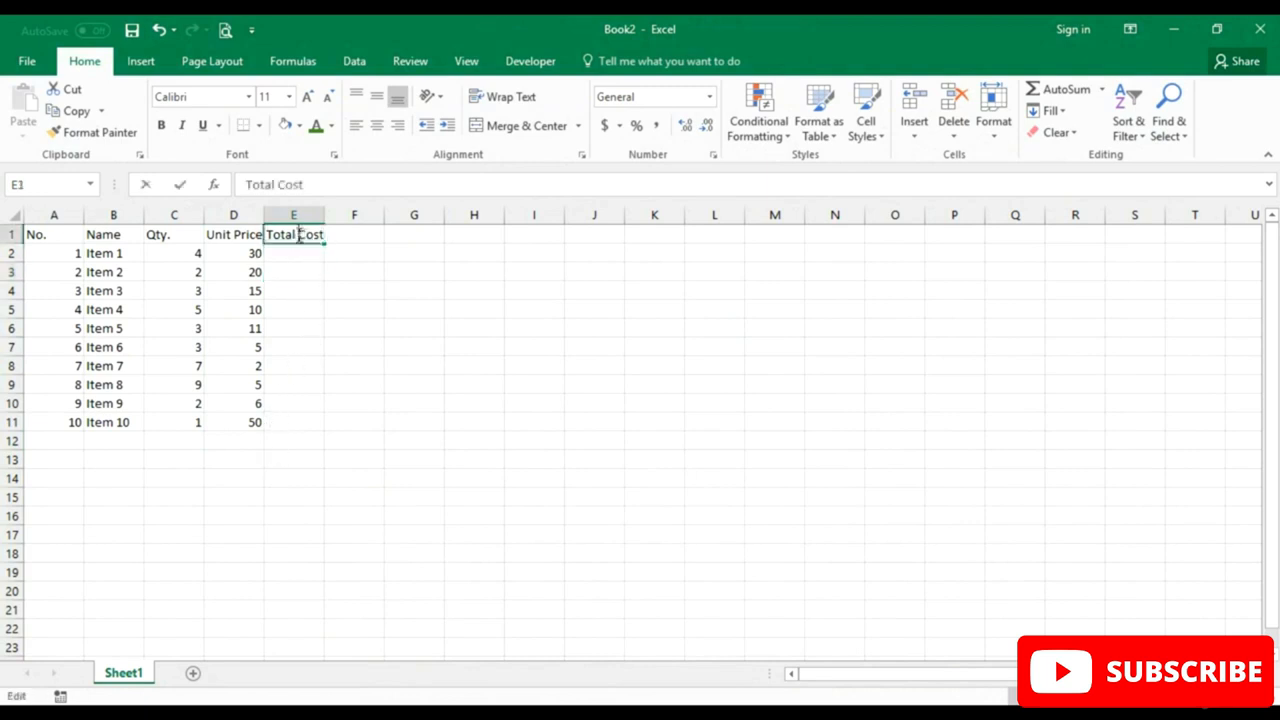
drag(300, 235, 322, 234)
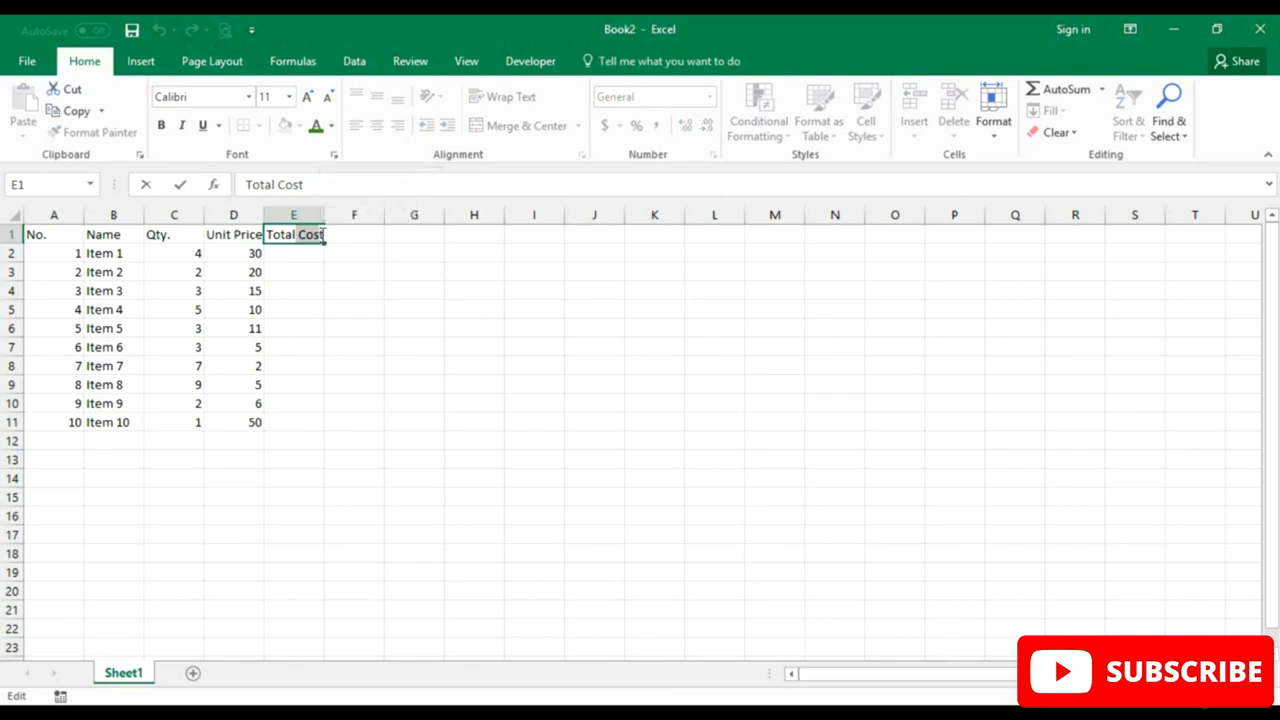
key(BackSpace)
text(Price)
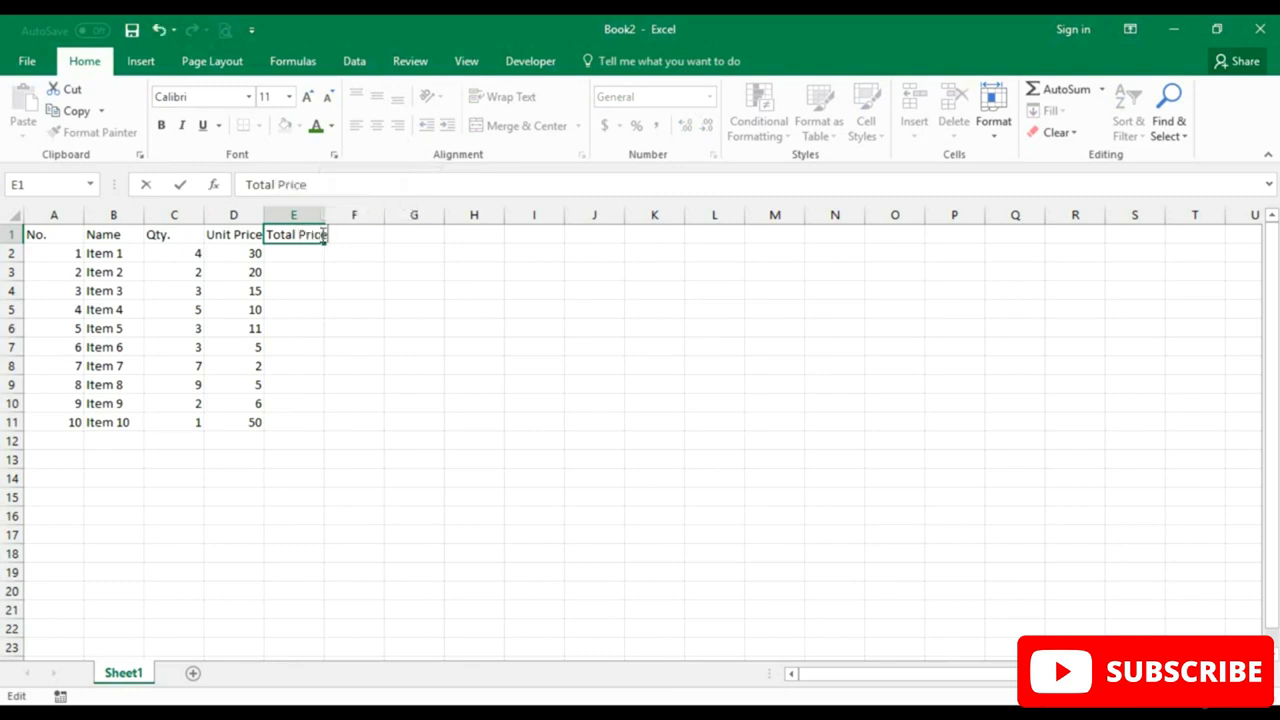
key(Return)
Enter the label Total Cost in D12, directly below the unit prices.
key(Down)
key(Down)
key(Down)
key(Down)
key(Down)
key(Down)
key(Down)
key(Down)
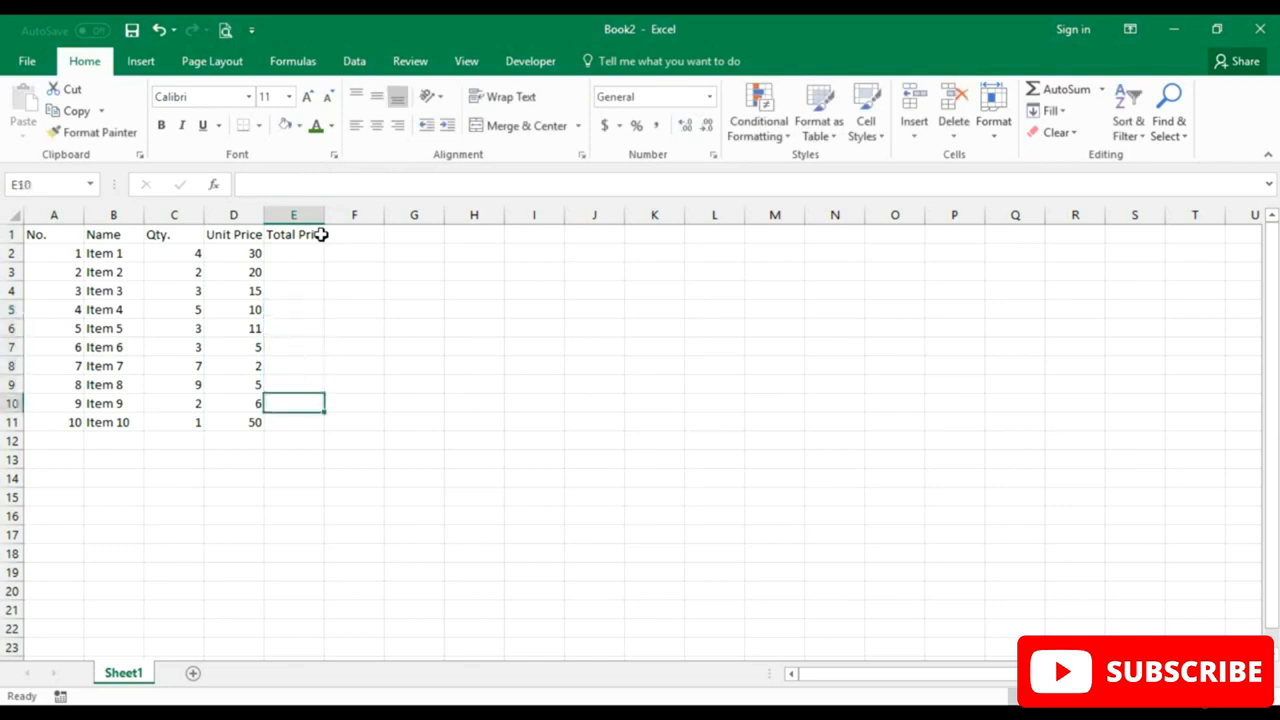
key(Down)
key(Down)
key(Left)
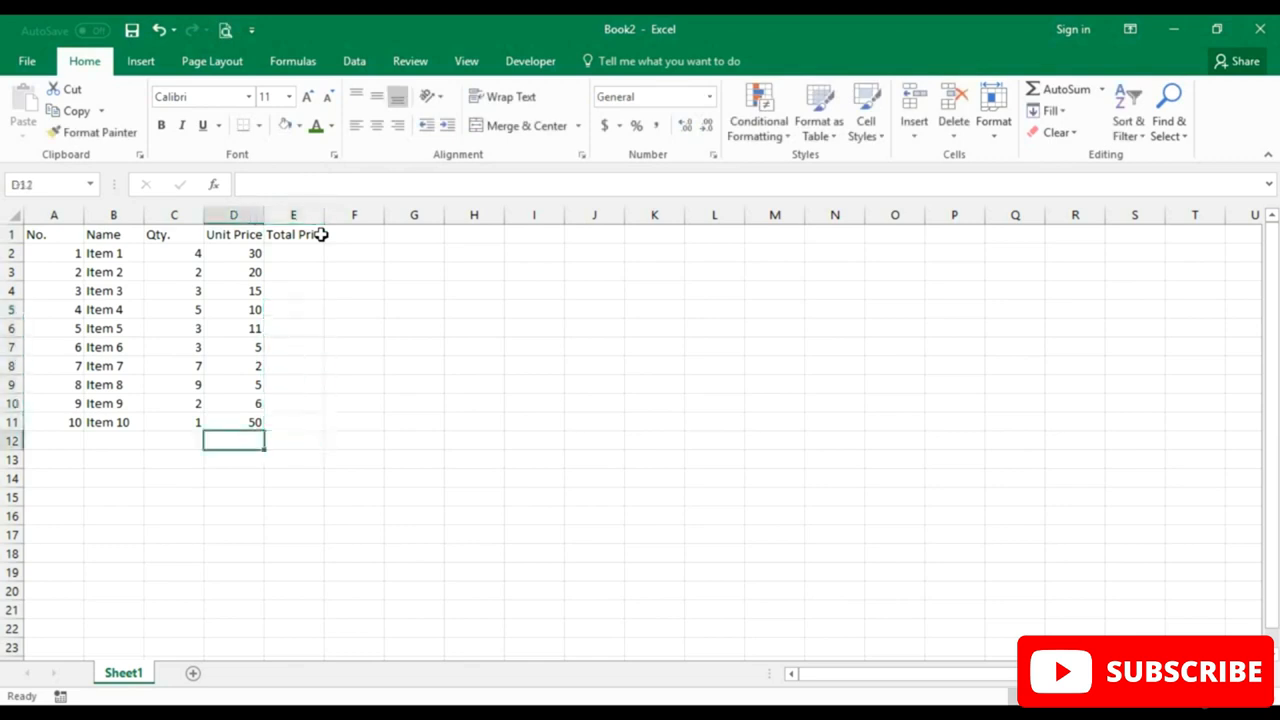
text(T)
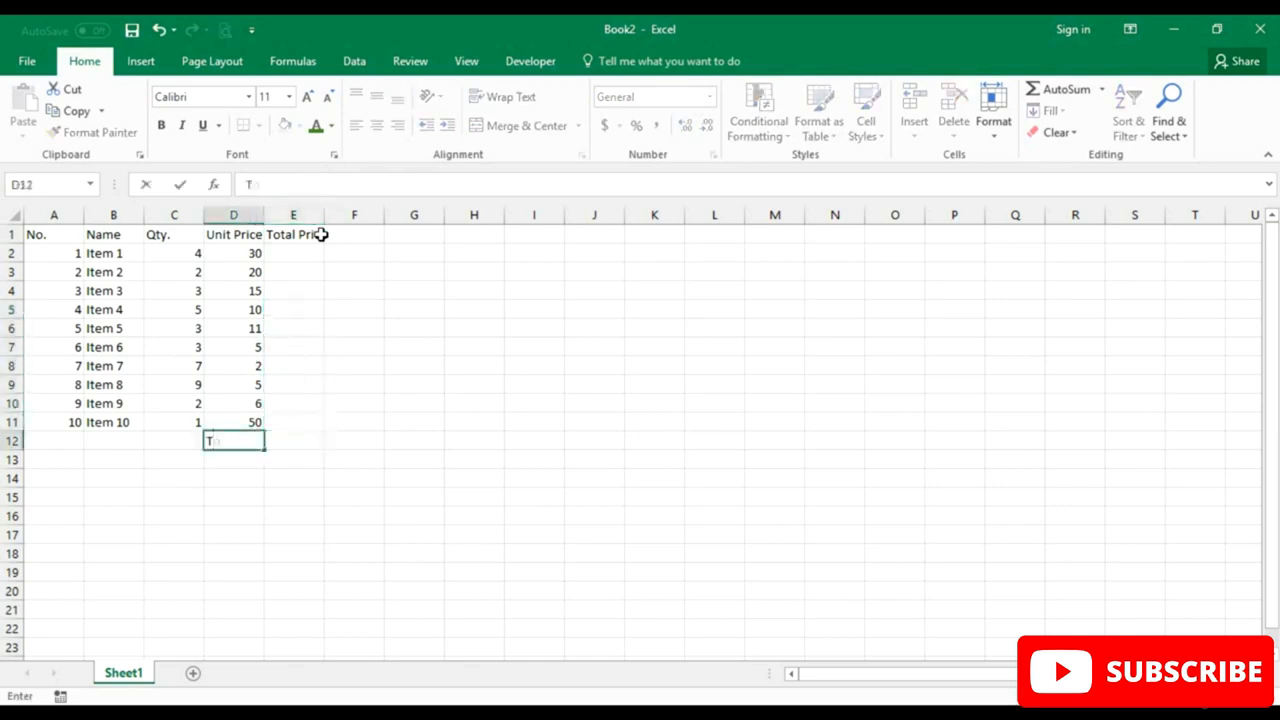
text(otal Cost)
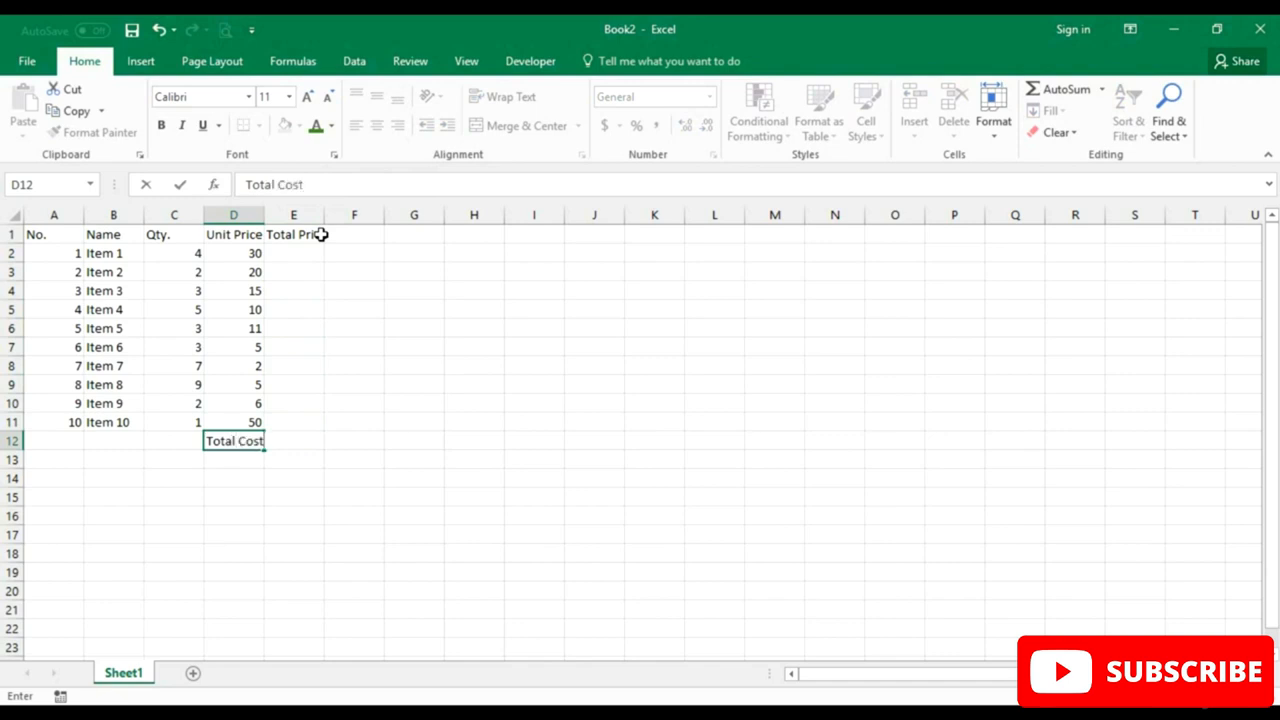
key(Return)
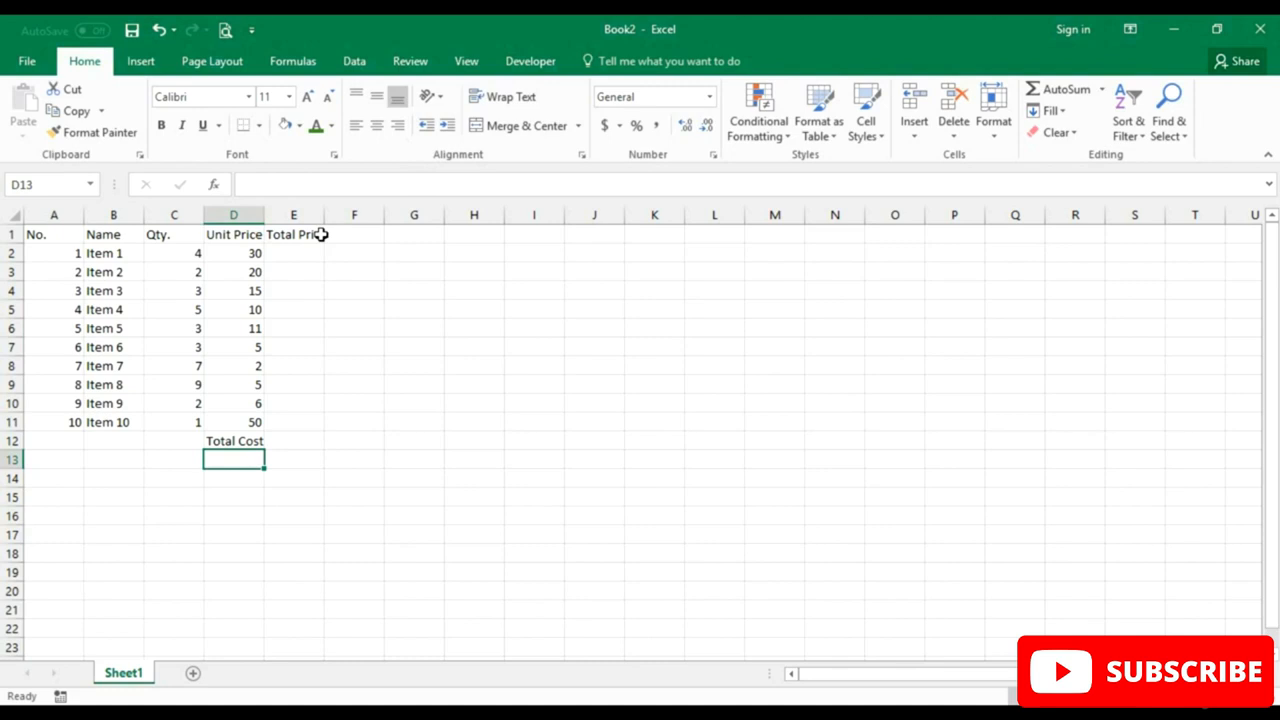
Enter the label Tax (15%) in D13.
text(Tax)
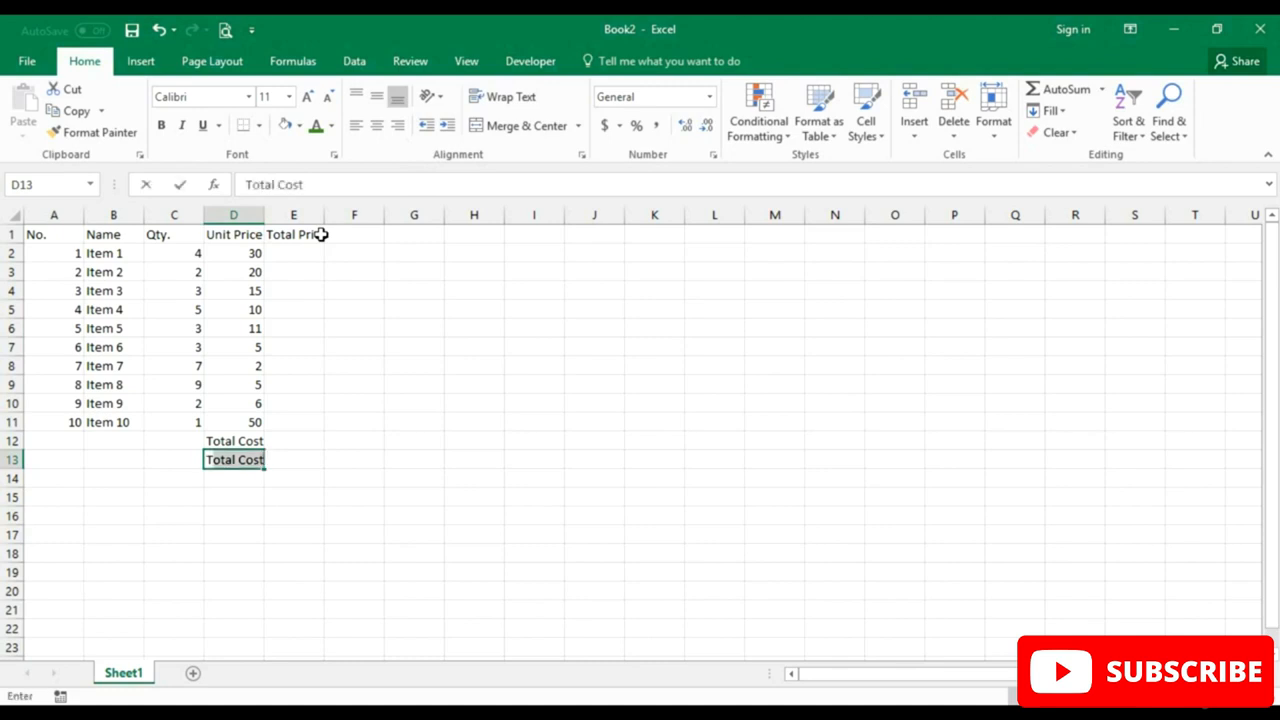
key(BackSpace)
text(x)
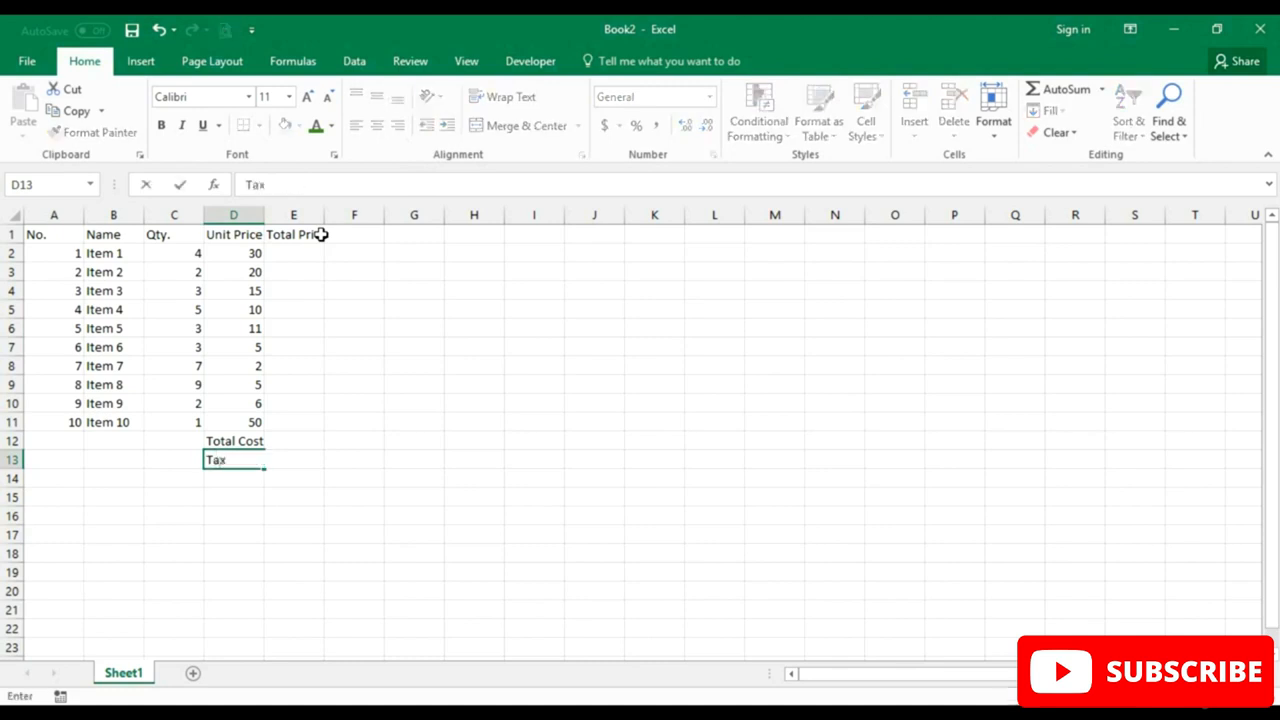
text( (15%))
key(Return)
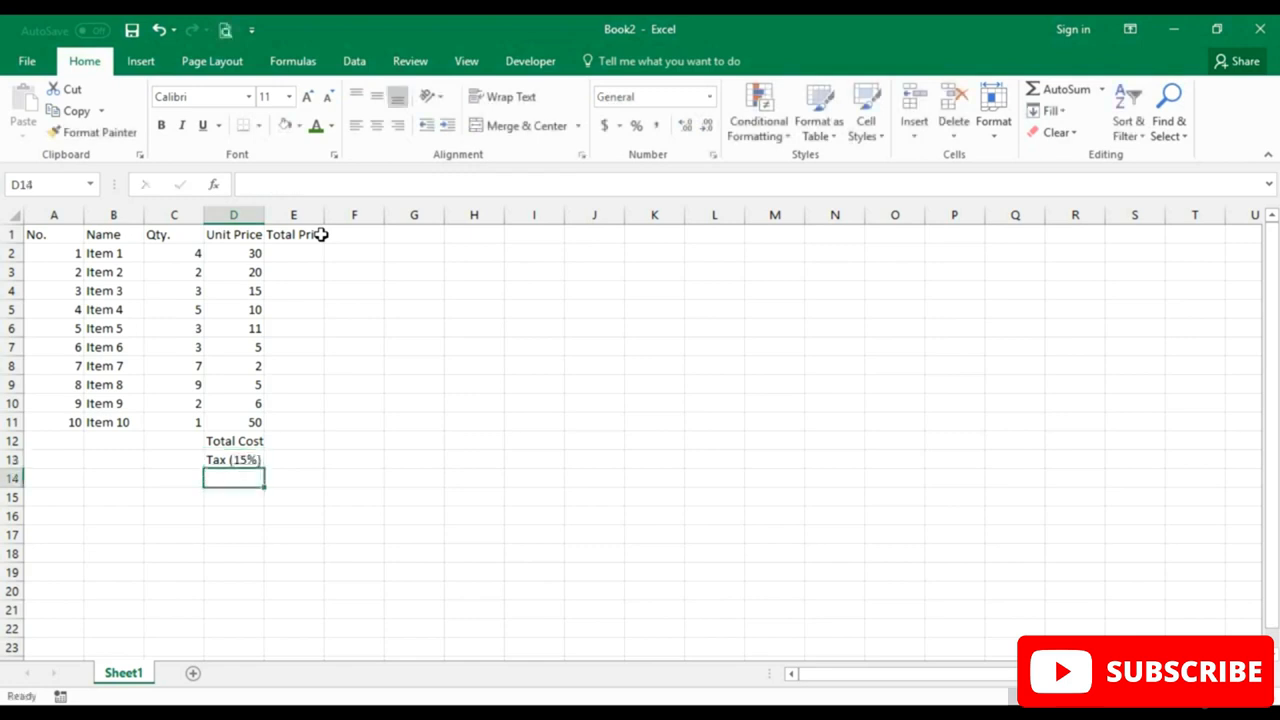
Replace the label in D12 with Total.
key(Up)
key(Up)
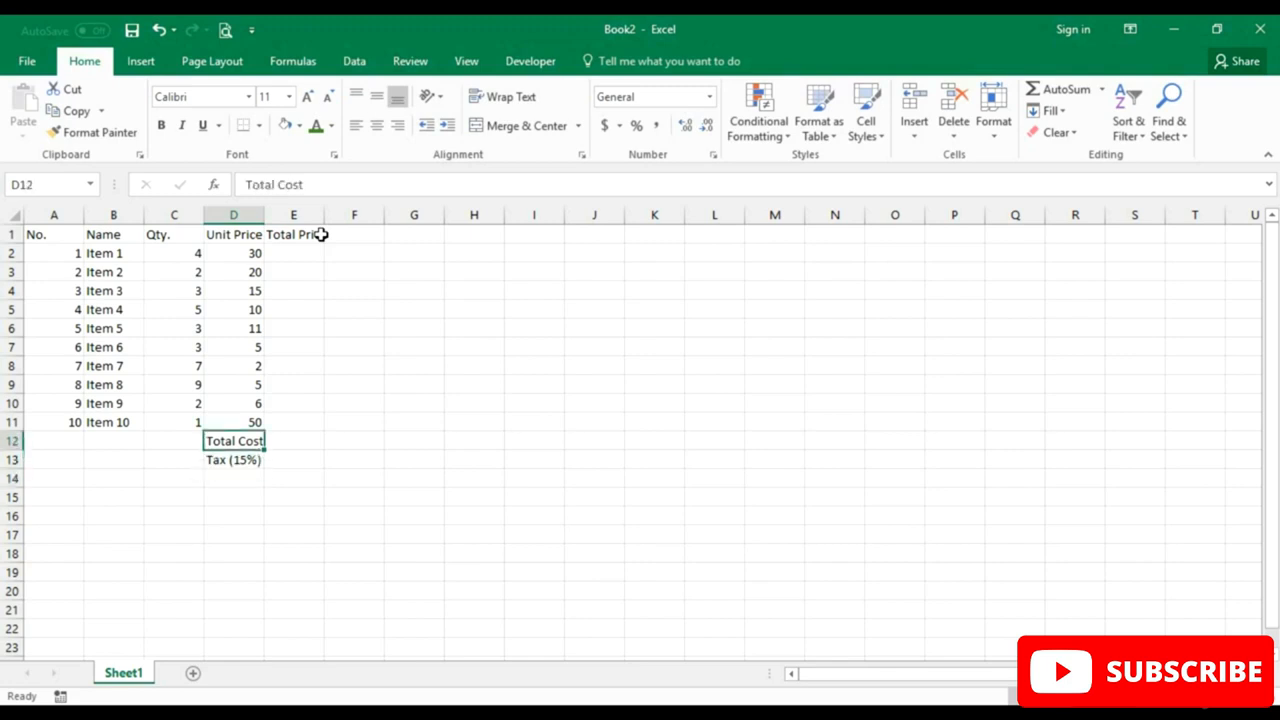
text(Totla)
key(BackSpace)
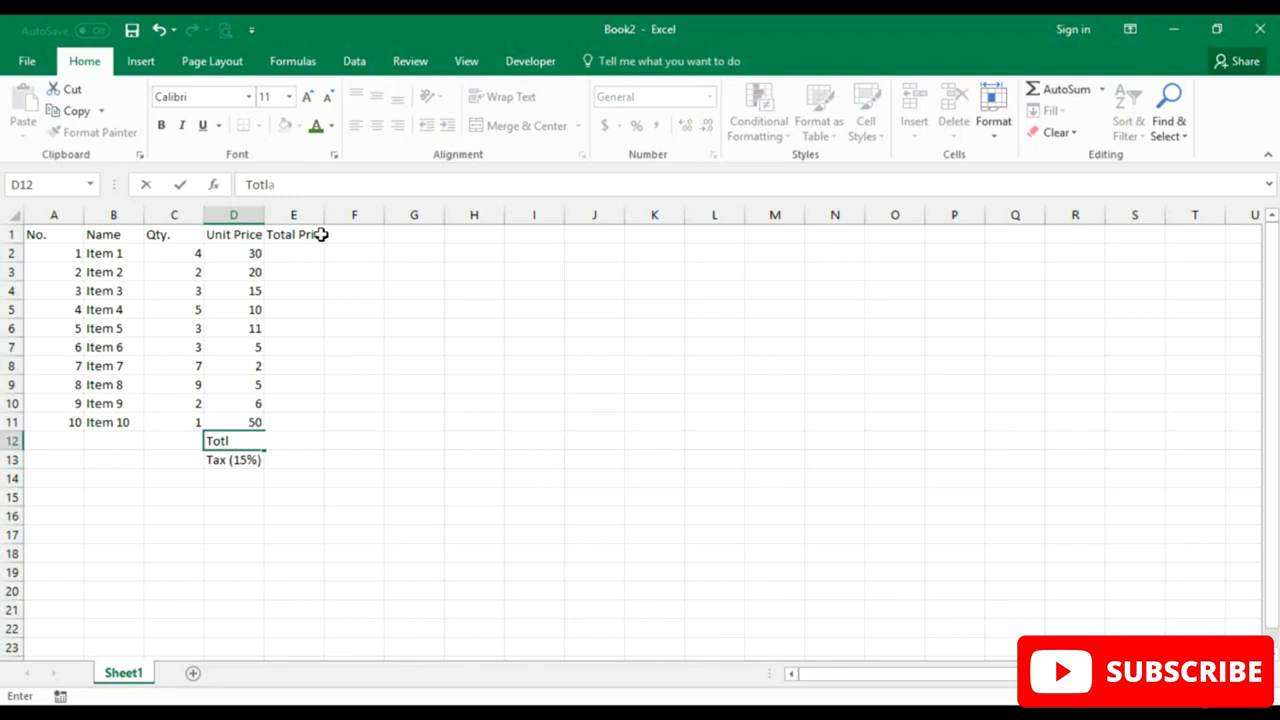
key(BackSpace)
text(al)
key(Return)
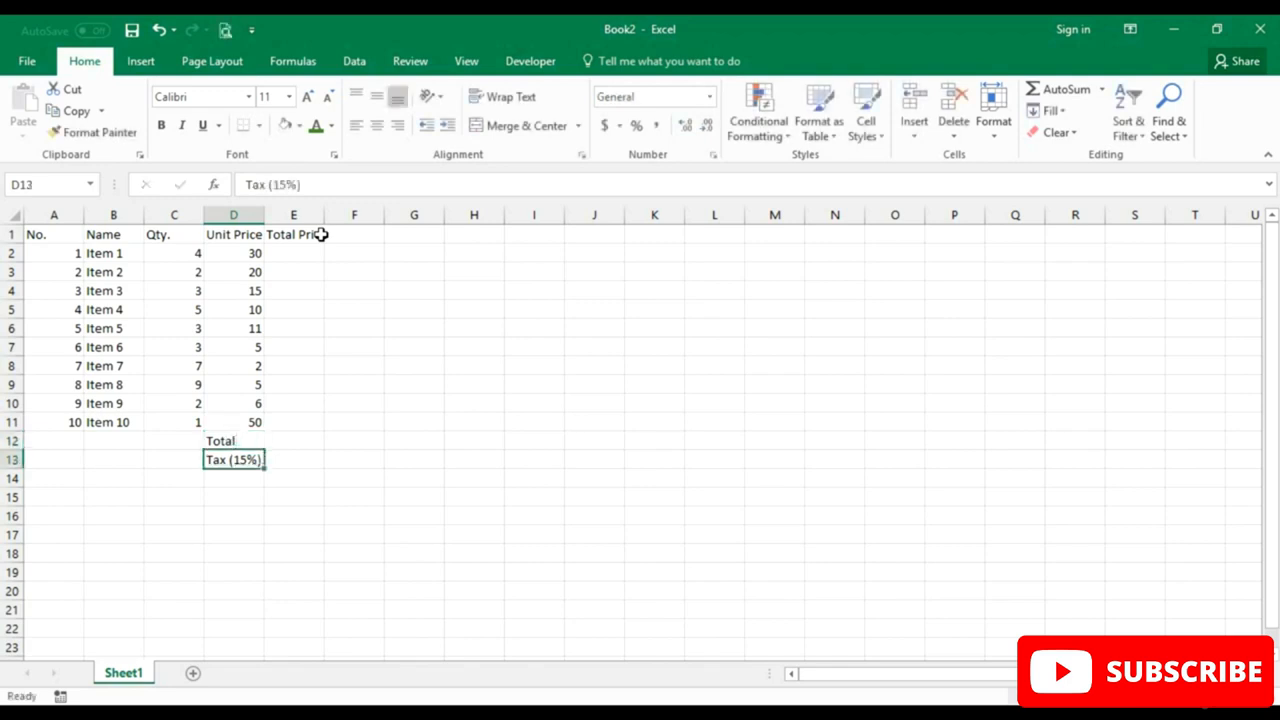
Enter the label Total Cost in D14, below the tax row.
key(Return)
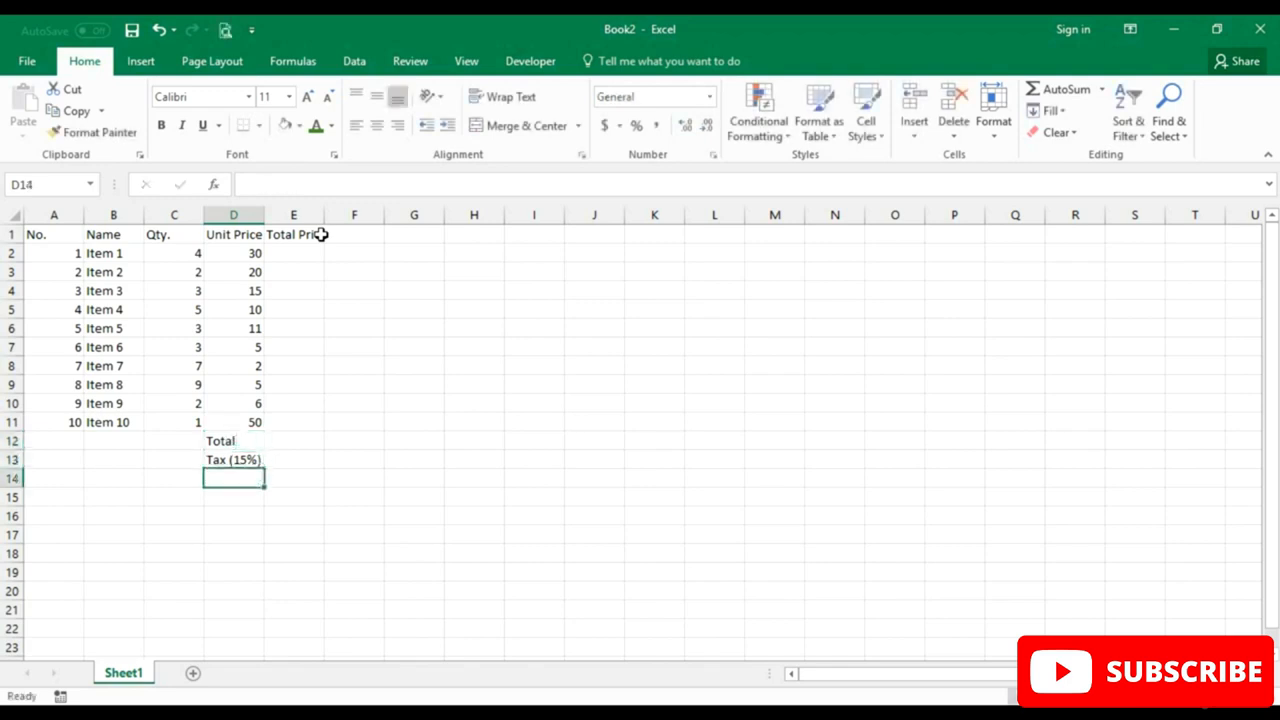
text(Totla)
key(BackSpace)
key(BackSpace)
text(al)
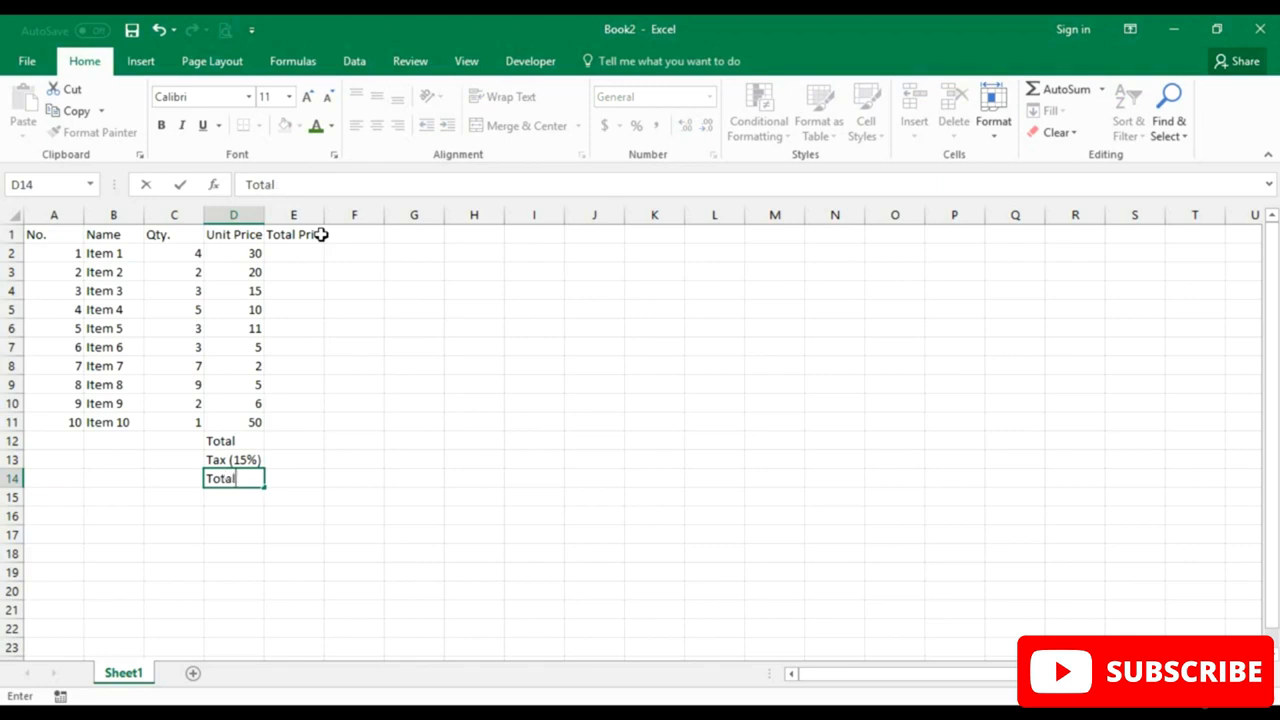
text( Co)
text(st)
key(Up)
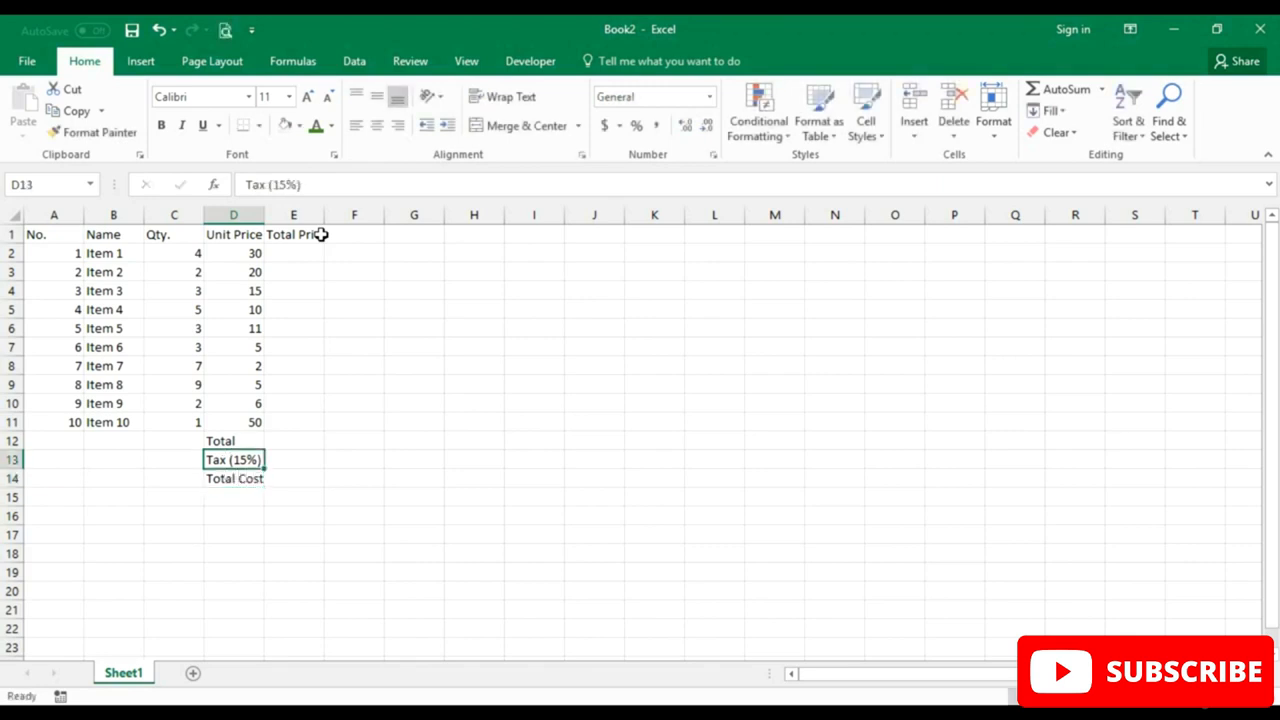
key(Right)
key(Up)
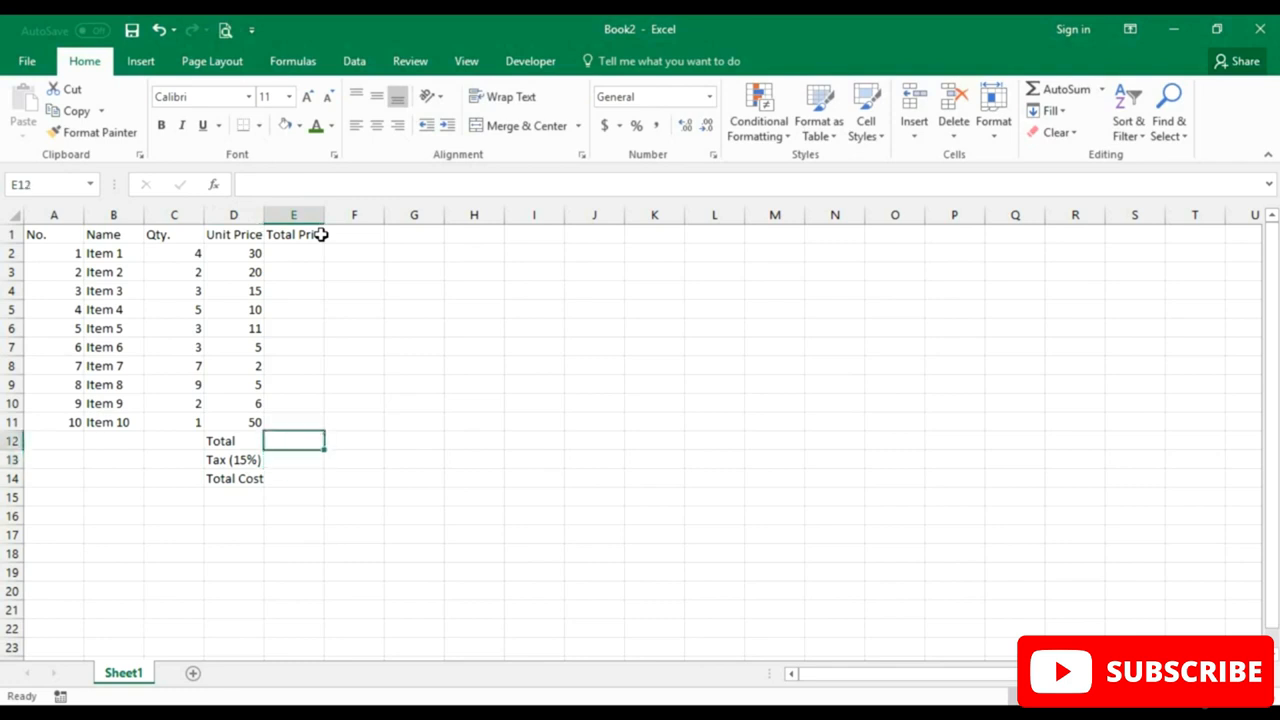
key(Down)
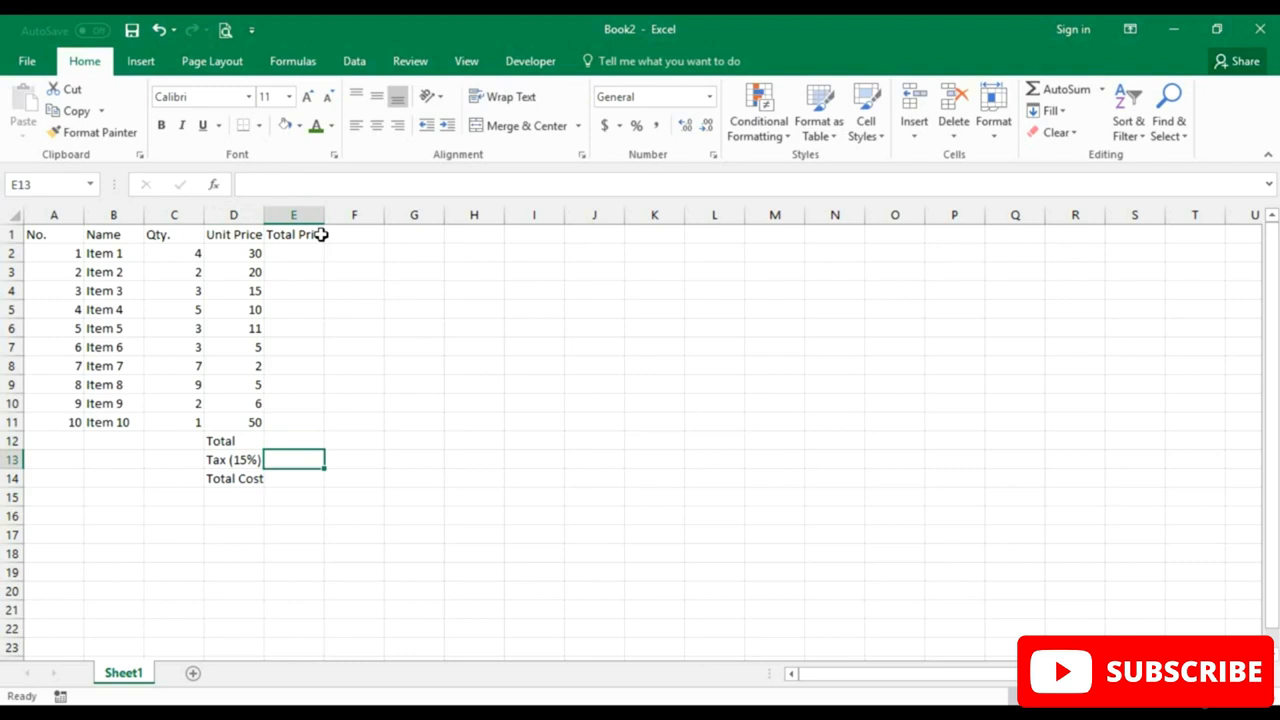
key(Down)
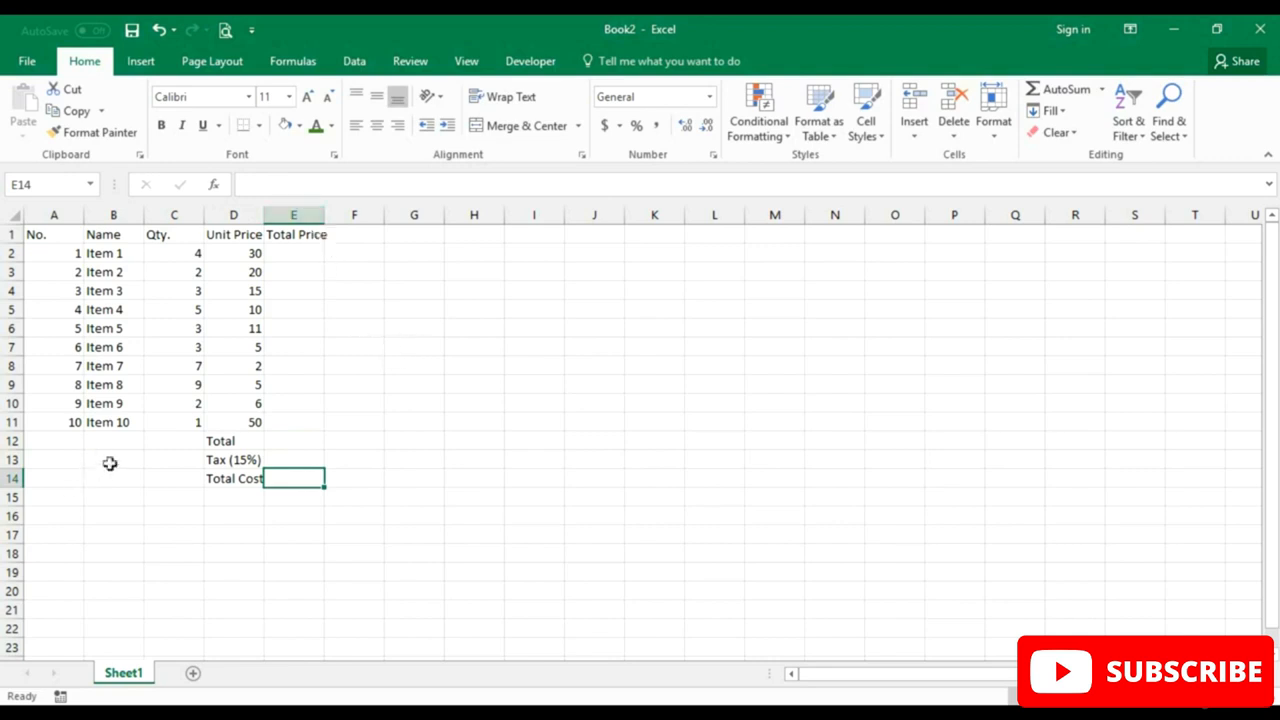
Enter the label Signed in A15 and the signer's name directly below it in A16.
click(68, 501)
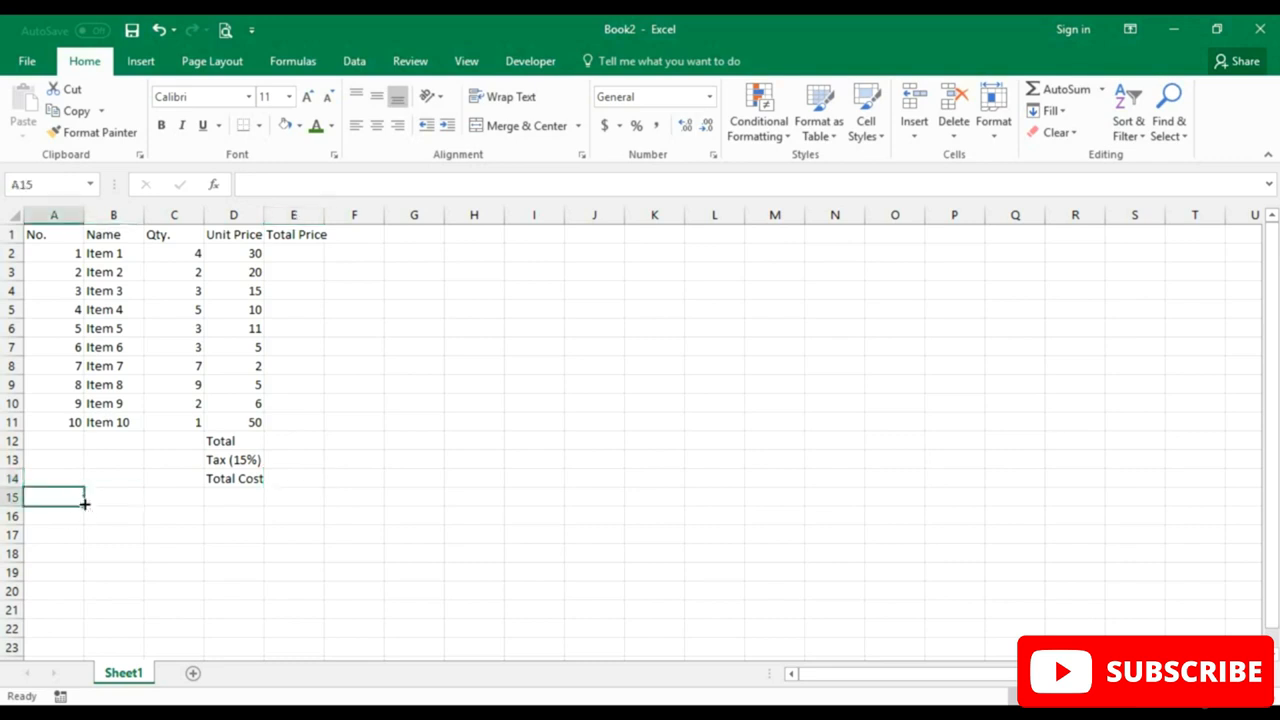
text(Sign)
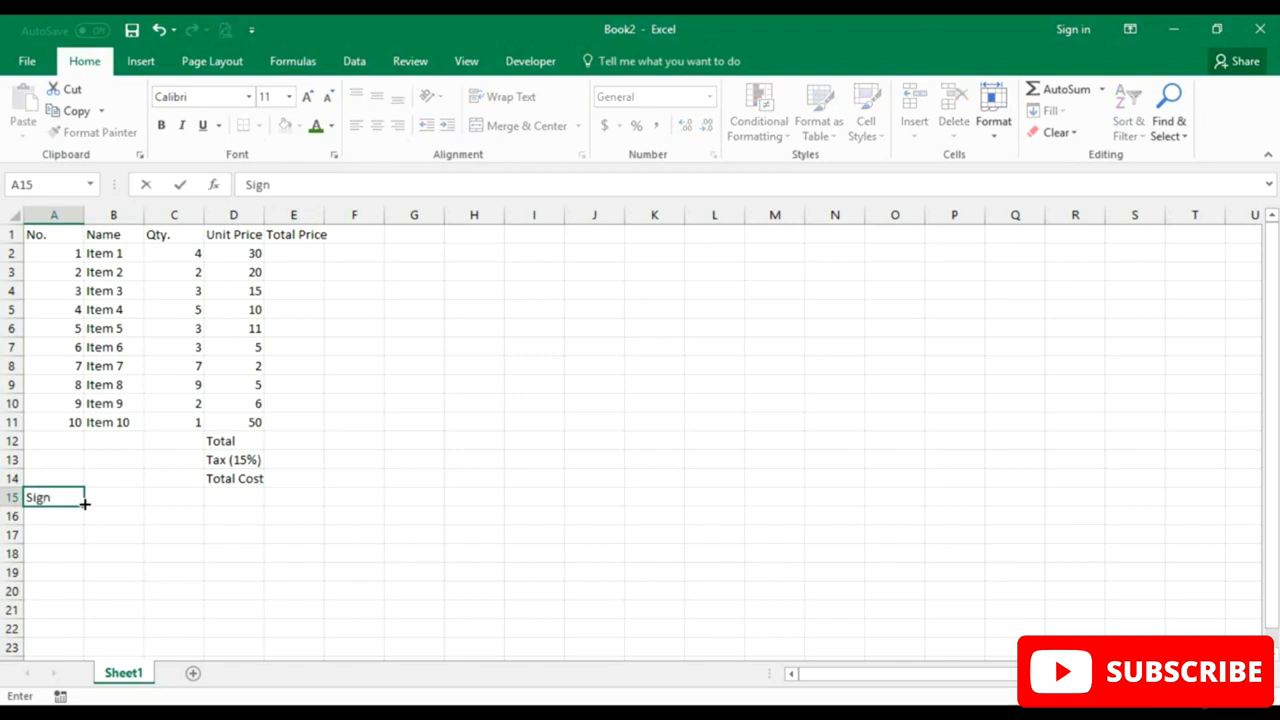
text(ed)
key(Return)
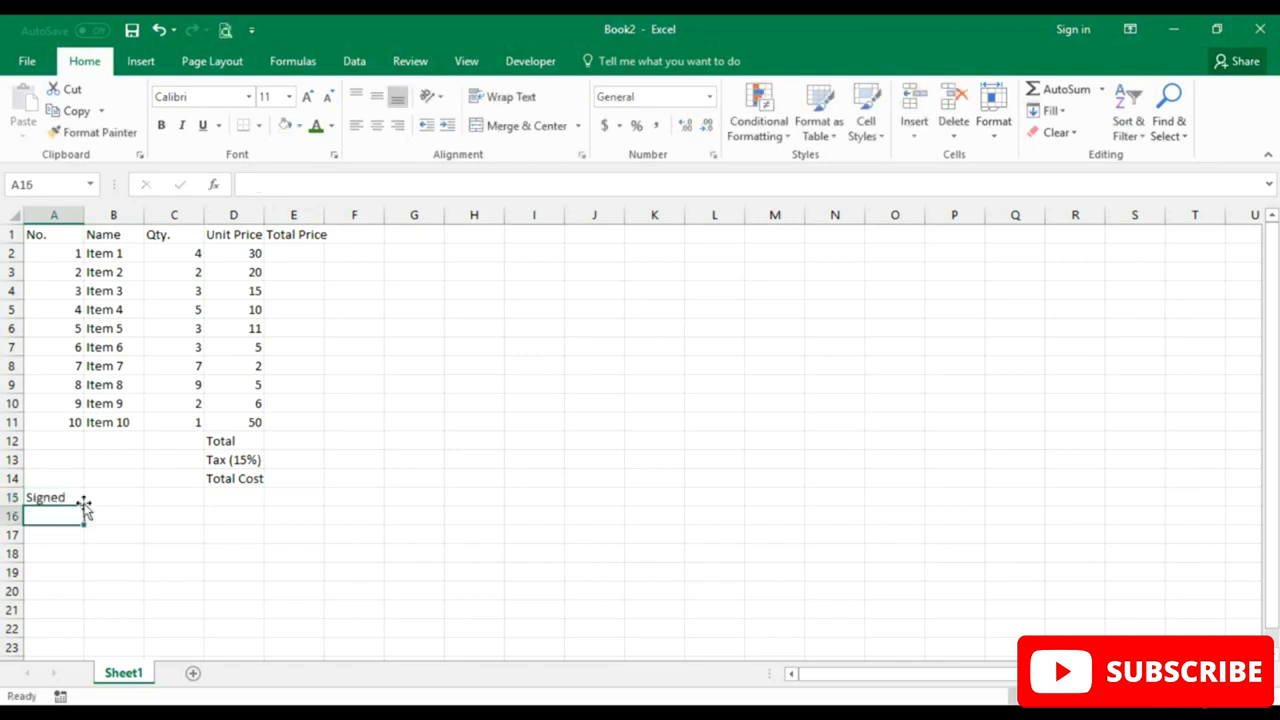
text(Vinay)
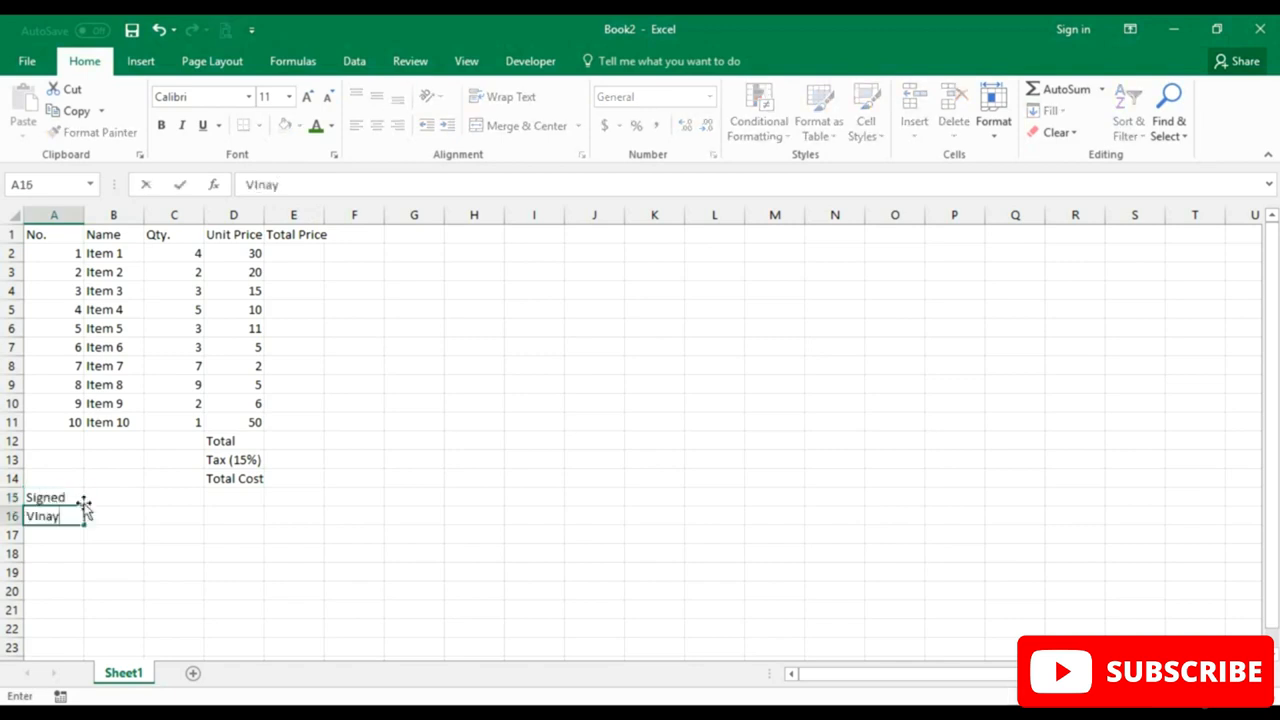
Enter the label Client Manager in D15 and the manager's name beside it in E15.
click(219, 502)
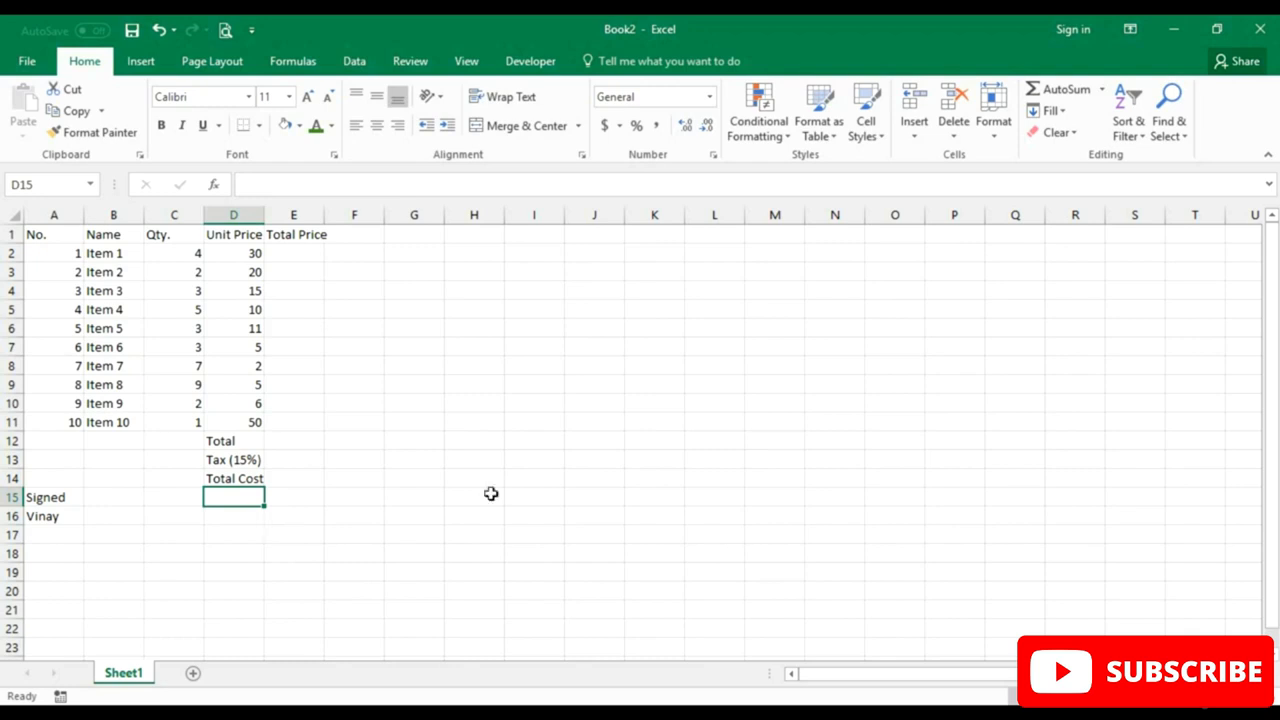
text(Client Manager)
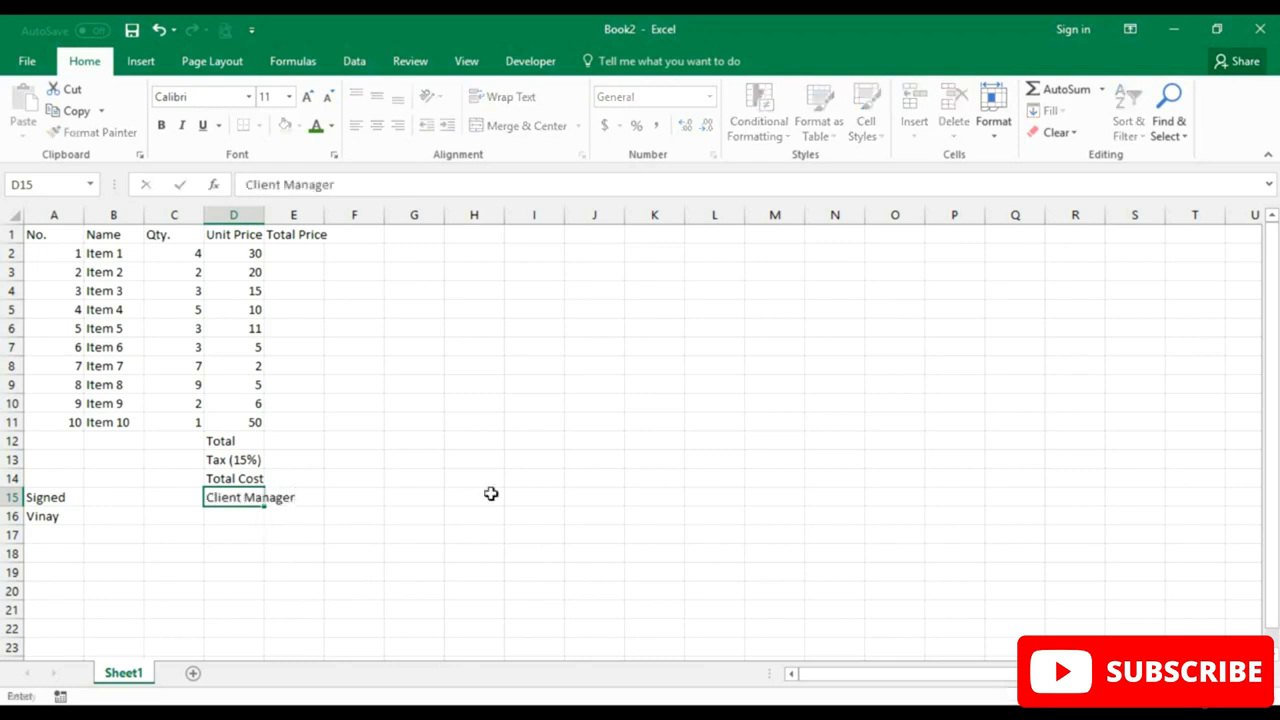
key(Tab)
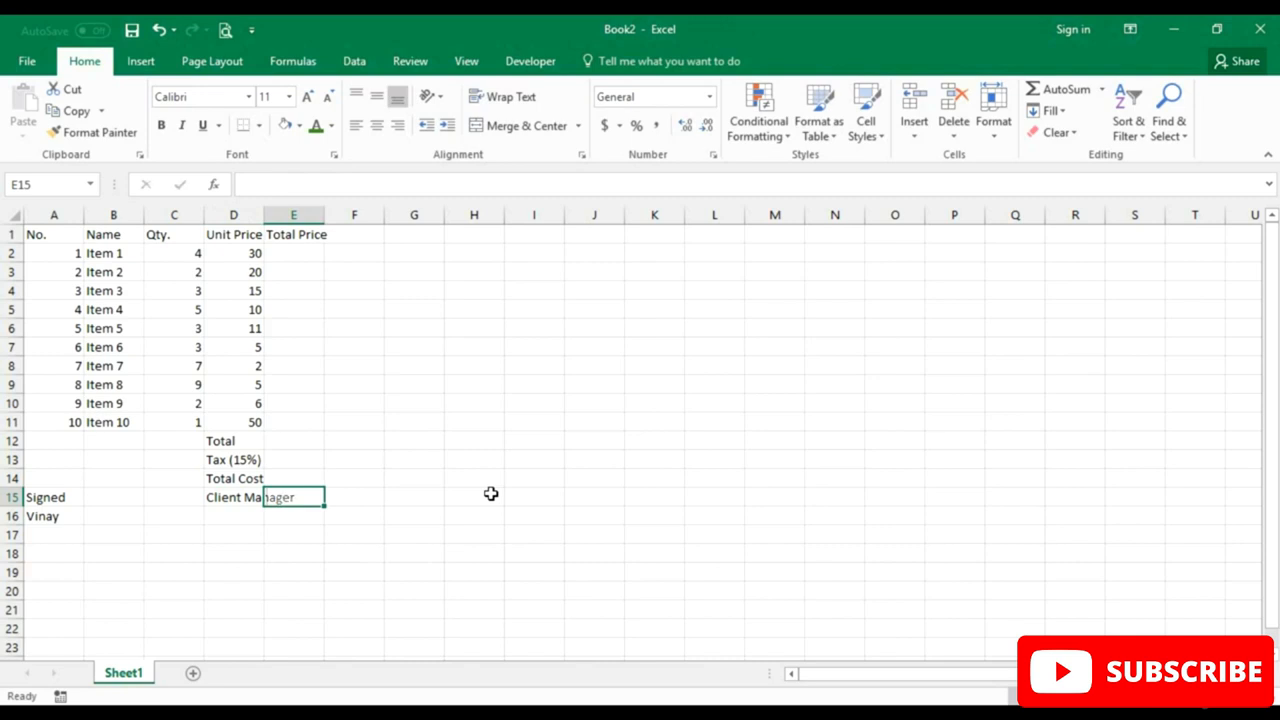
text(Ms.)
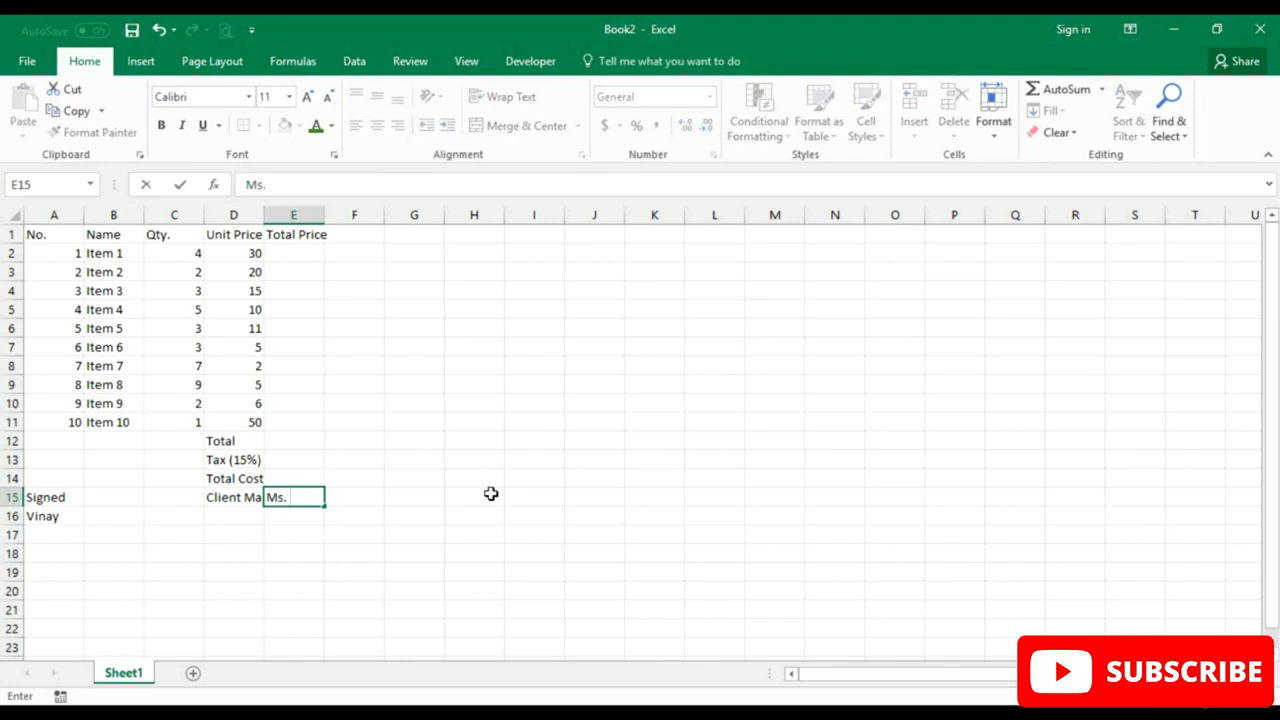
text( Queen)
key(Return)
Enter the label Account in D16 and the account number, prefixed with #, in E16.
key(Return)
key(Left)
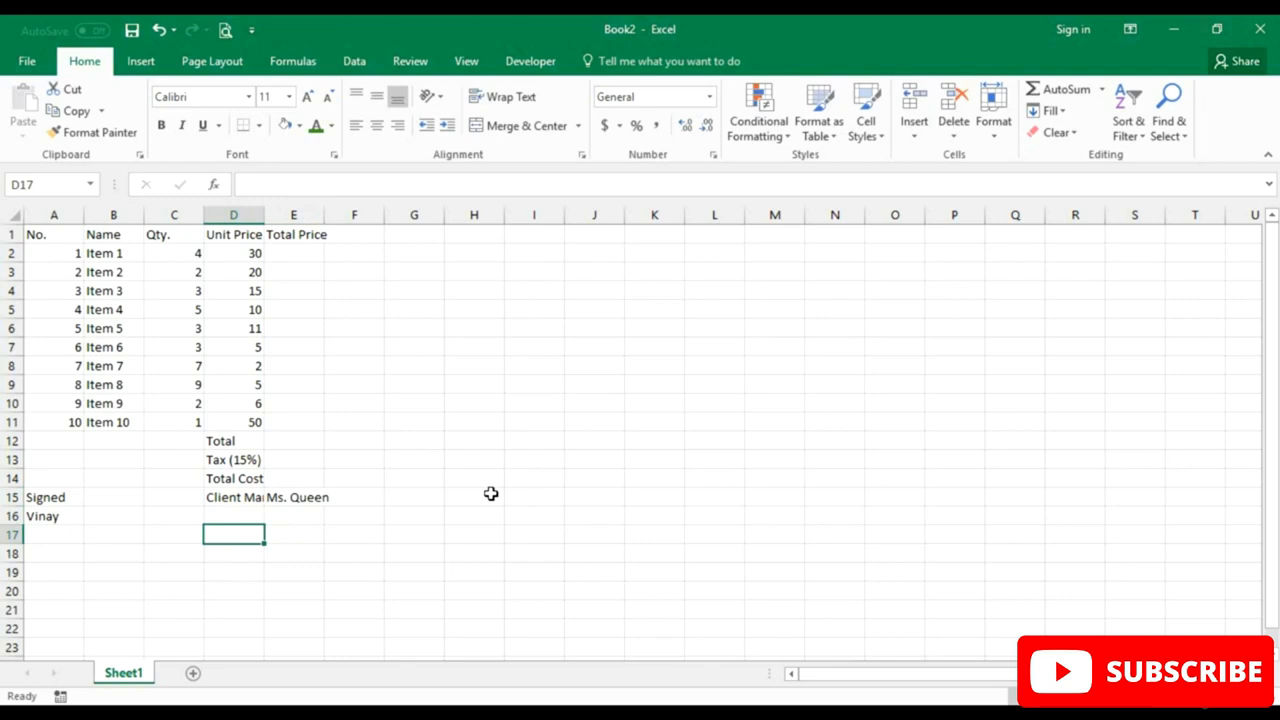
key(Up)
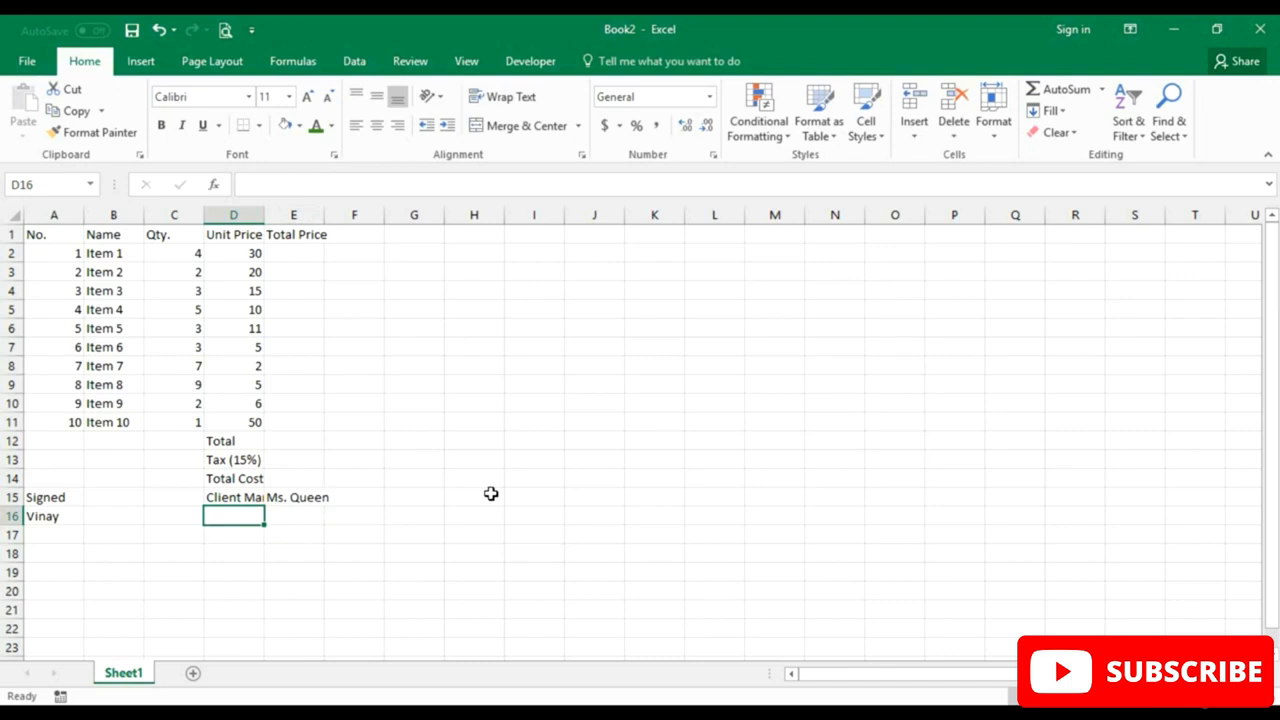
text(Account)
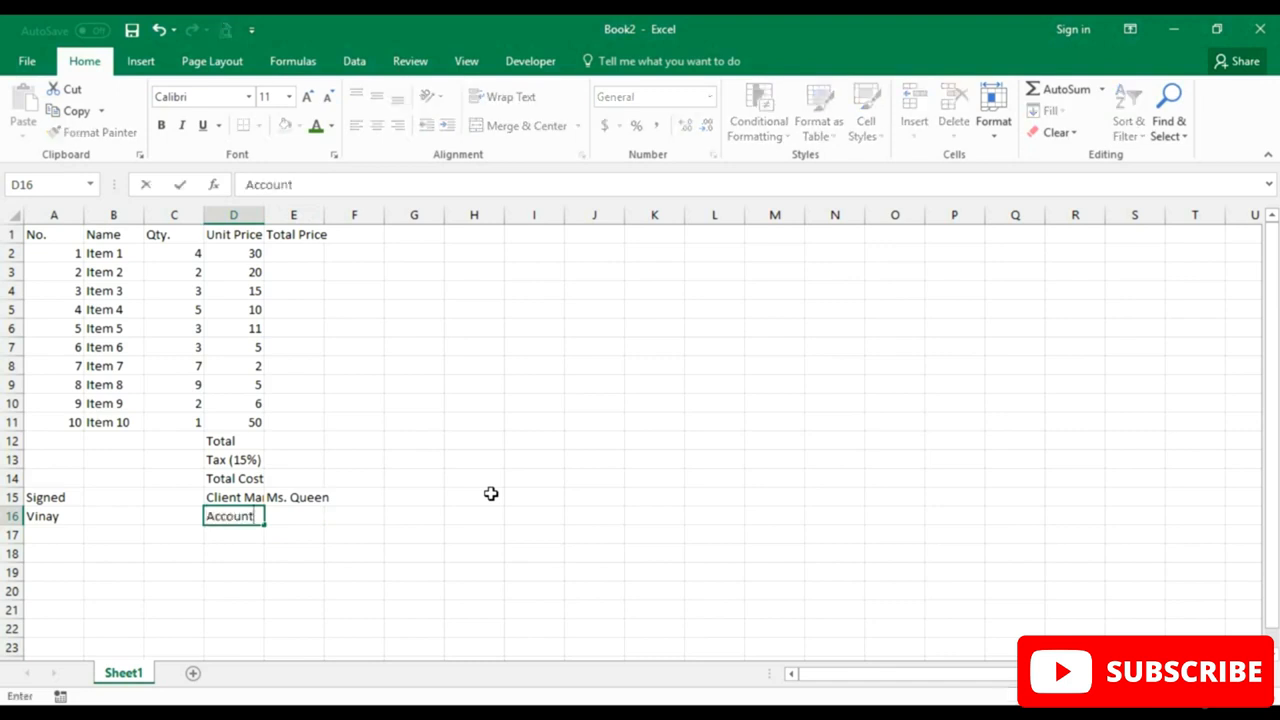
key(Tab)
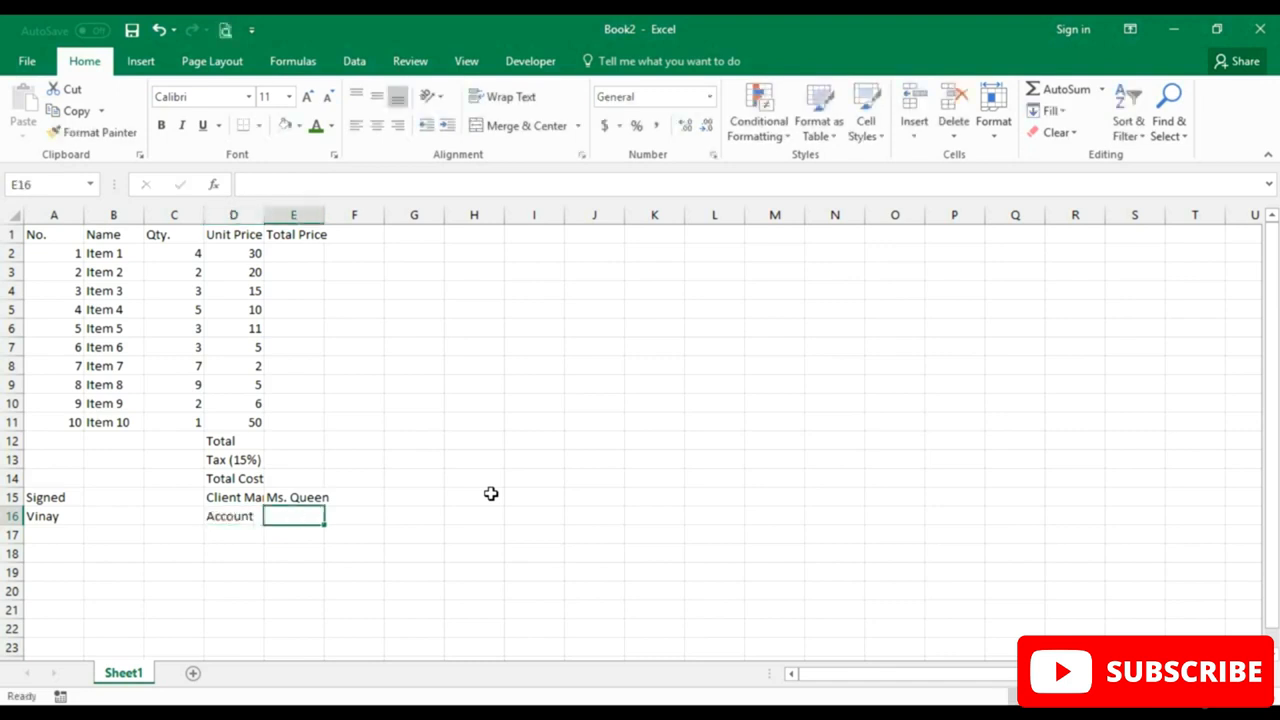
text(#)
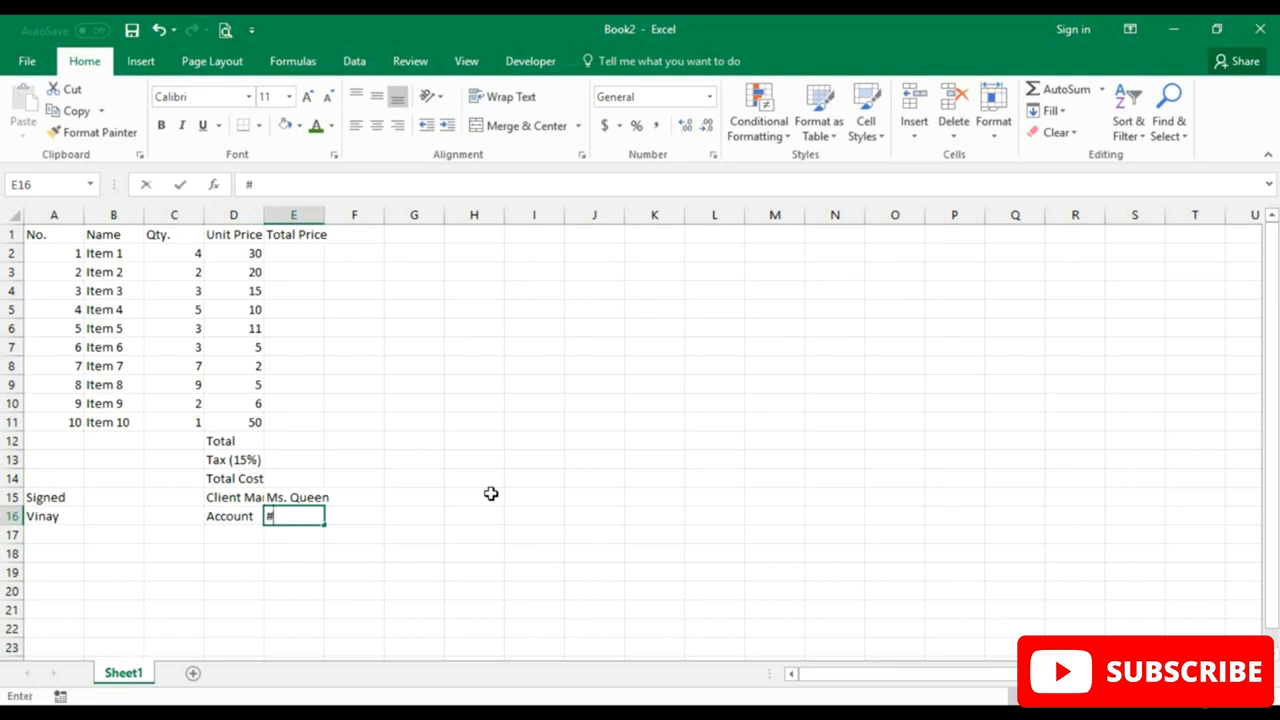
text(000000000)
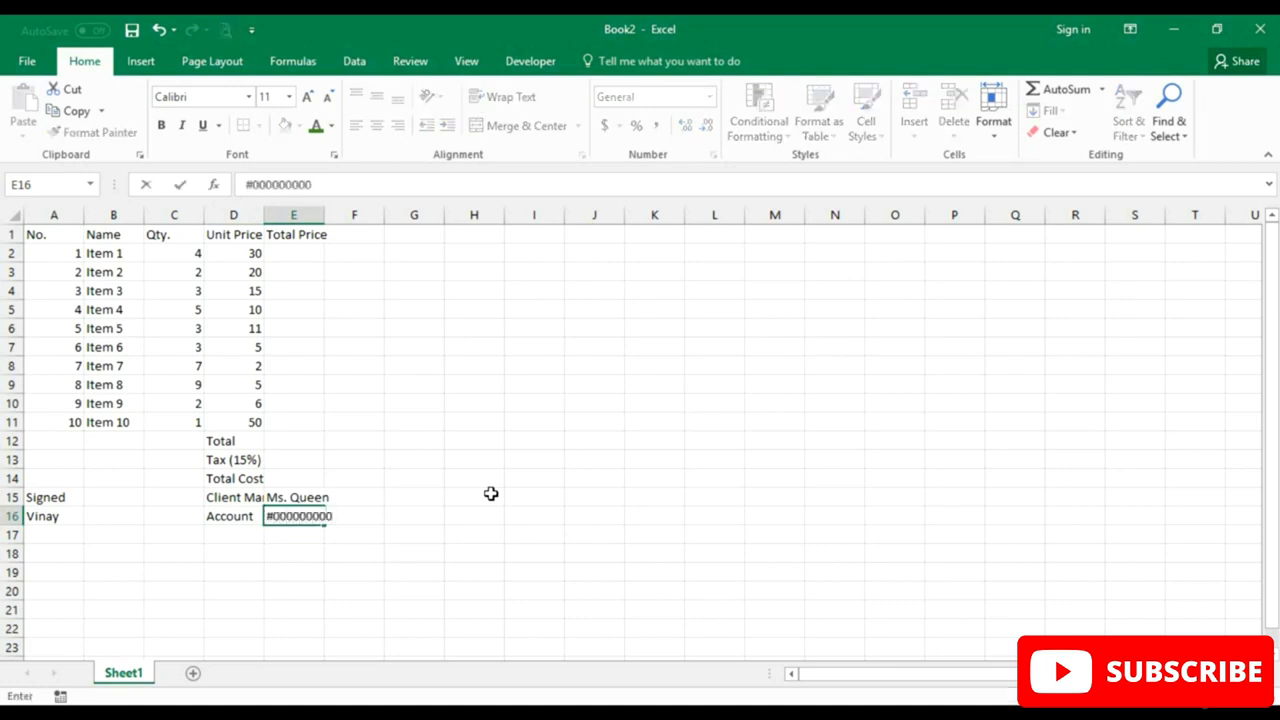
key(Return)
Enter the label Tel in D17 and the telephone number beside it in E17.
key(Left)
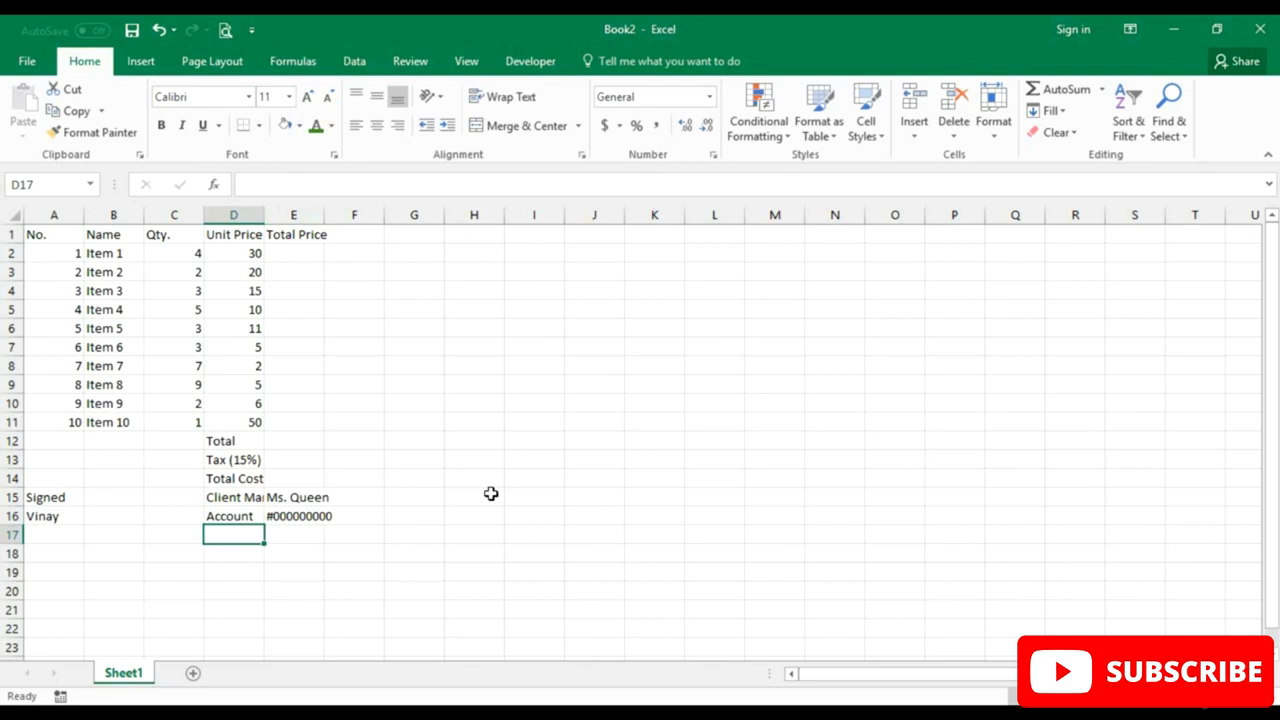
text(Tel:)
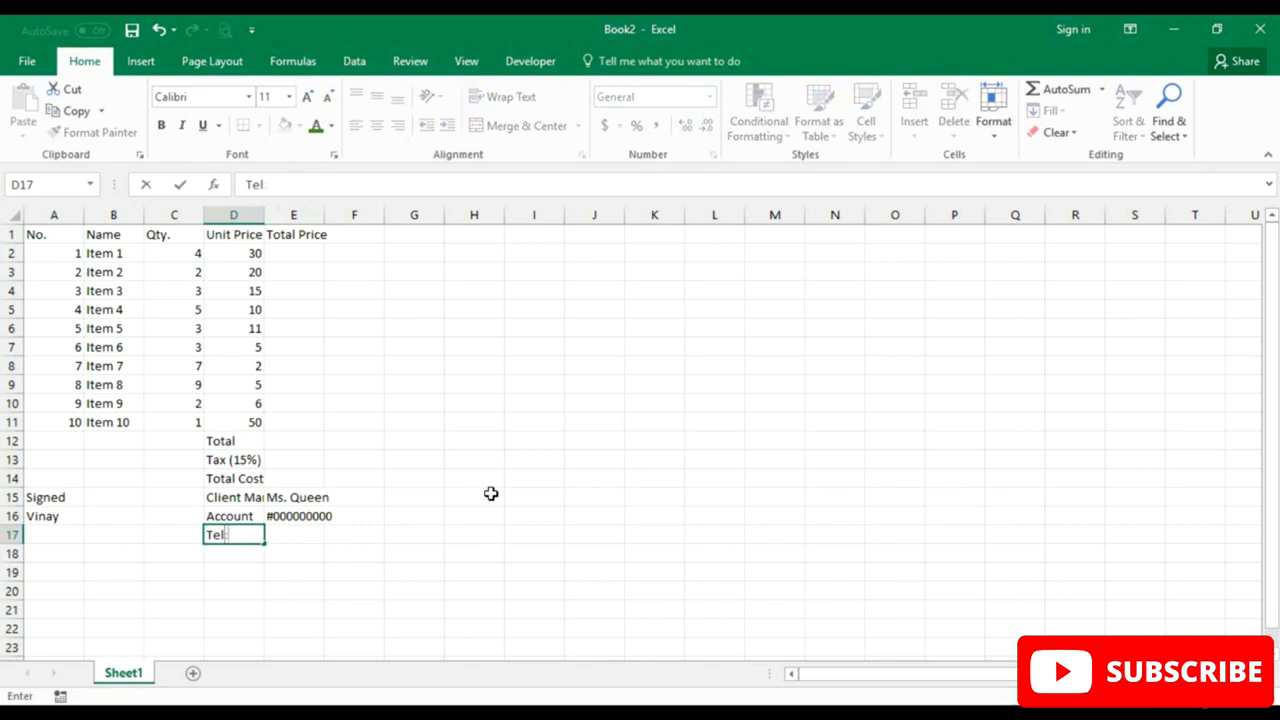
key(Tab)
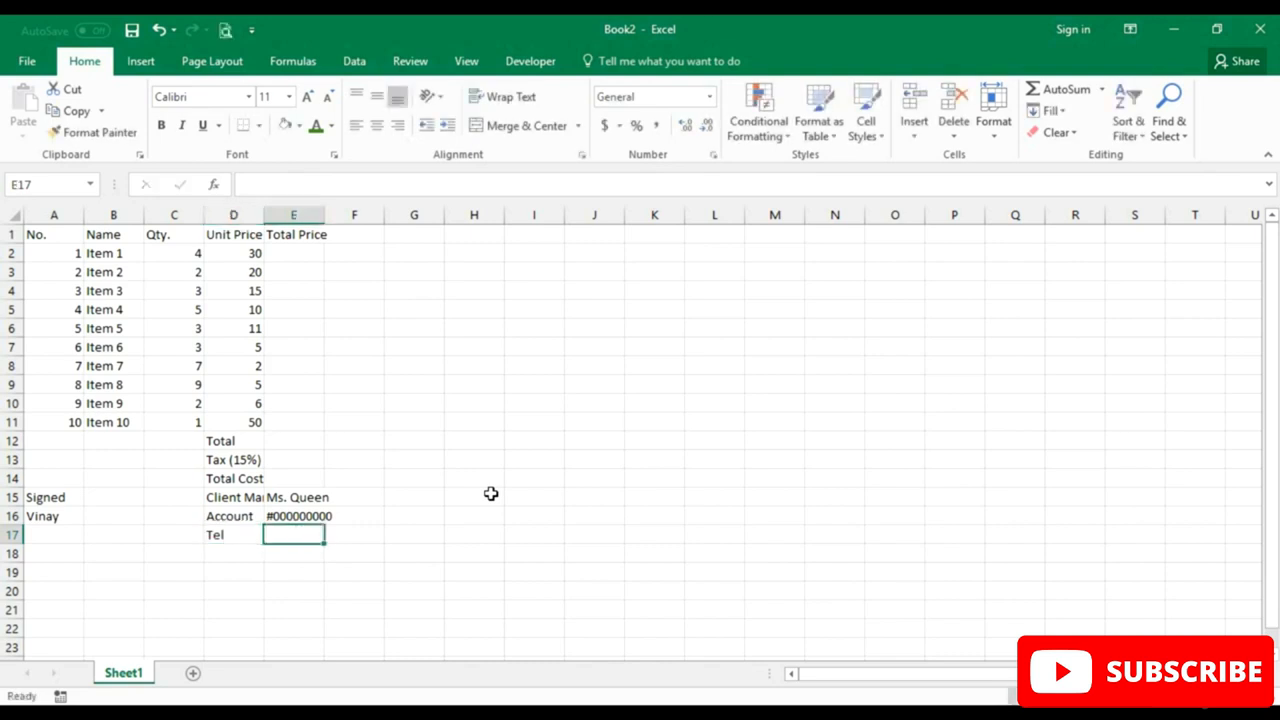
text(0011)
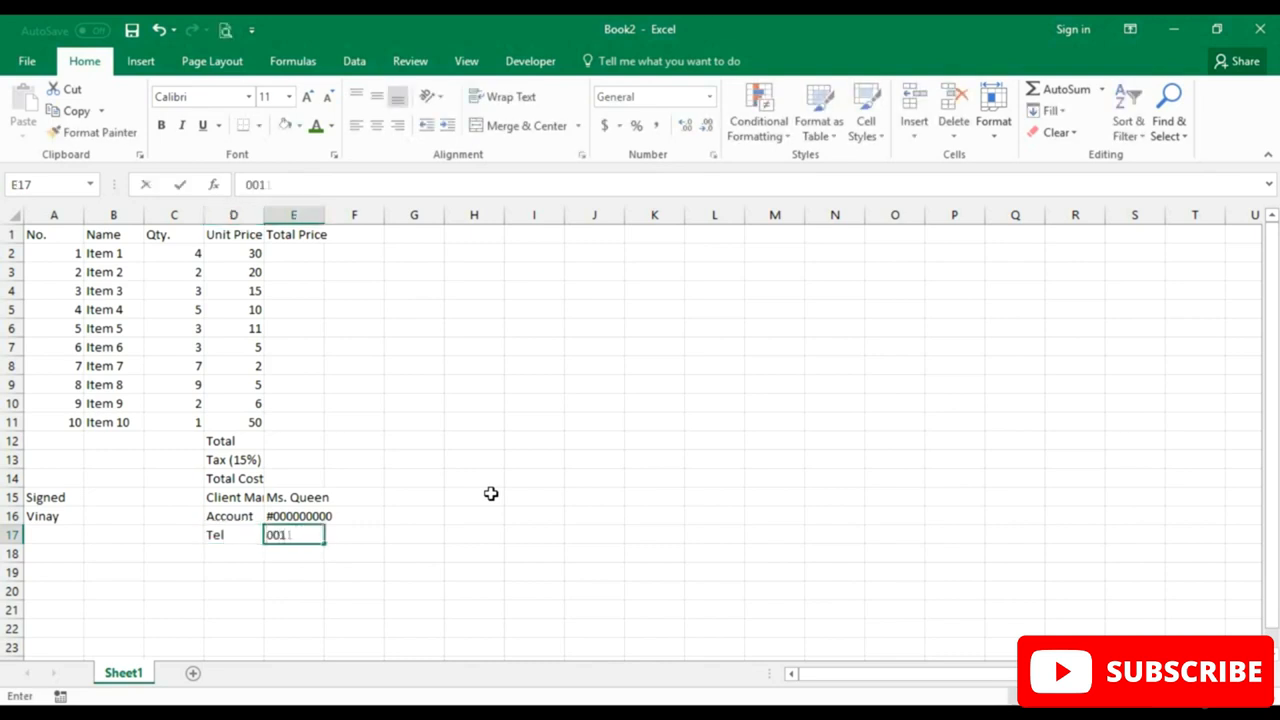
key(BackSpace)
key(BackSpace)
text(23333232)
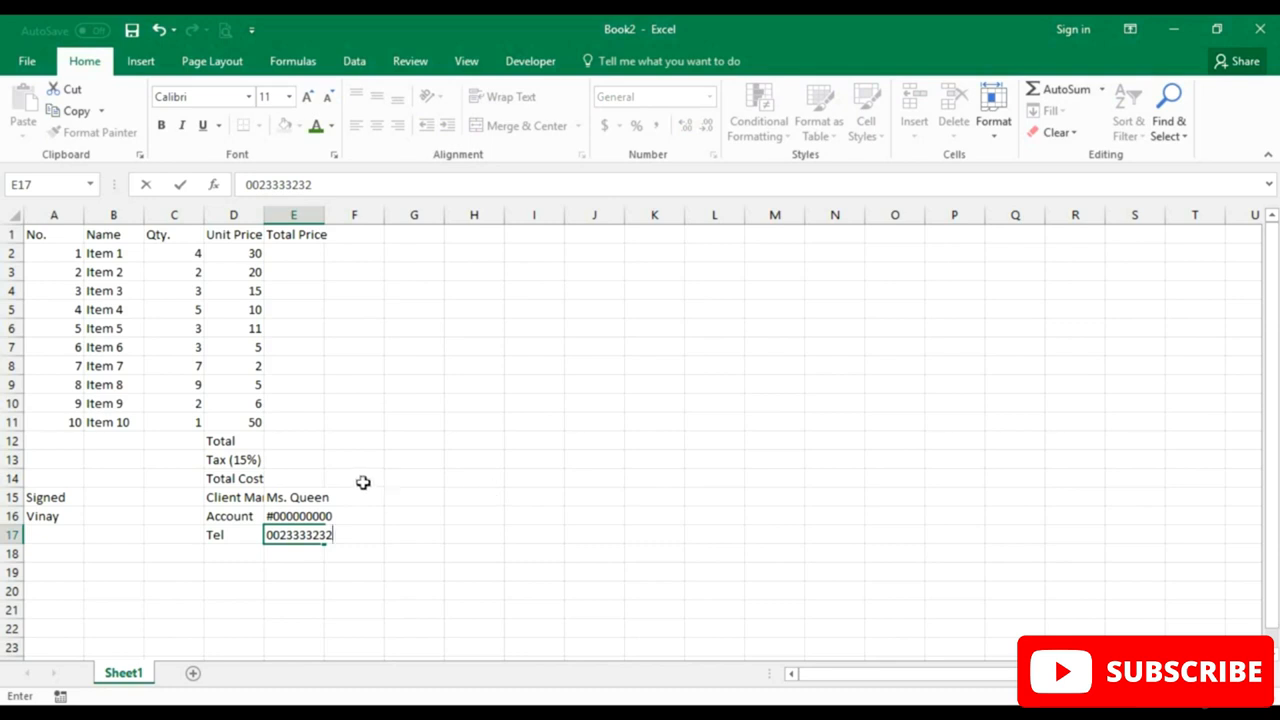
Insert two blank rows above the header row of the item list.
click(10, 234)
right_click(10, 234)
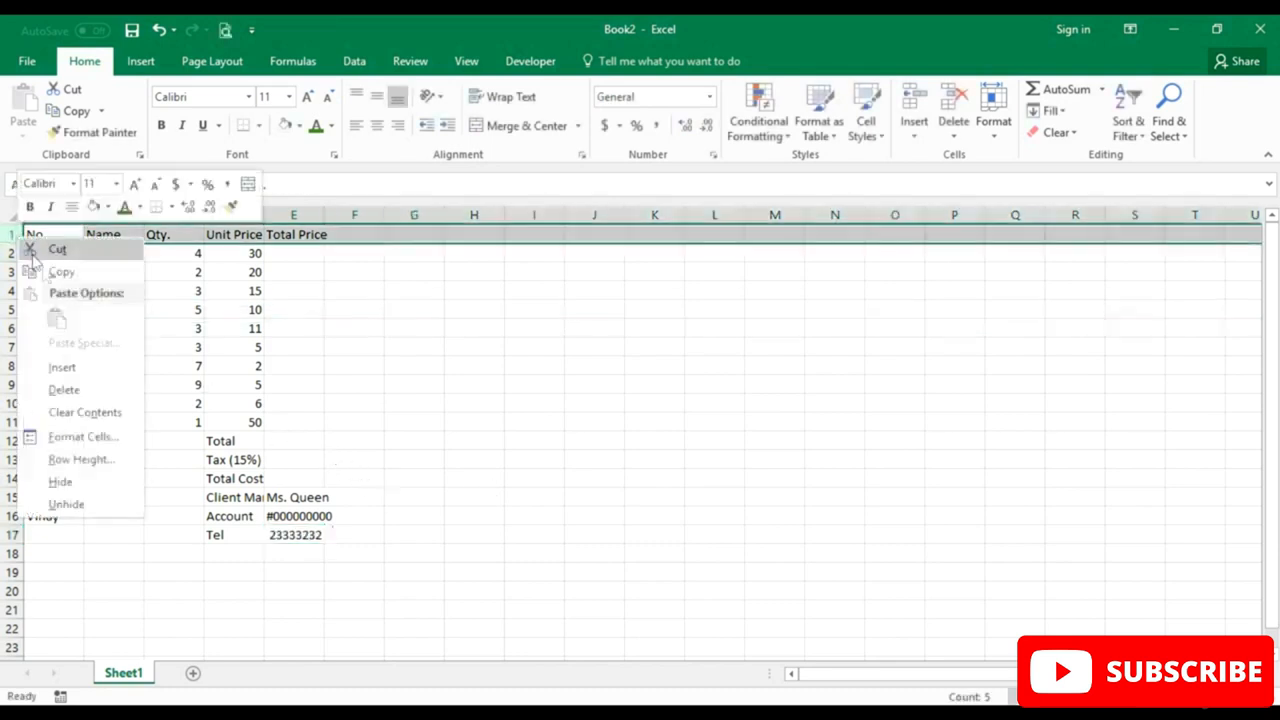
click(62, 367)
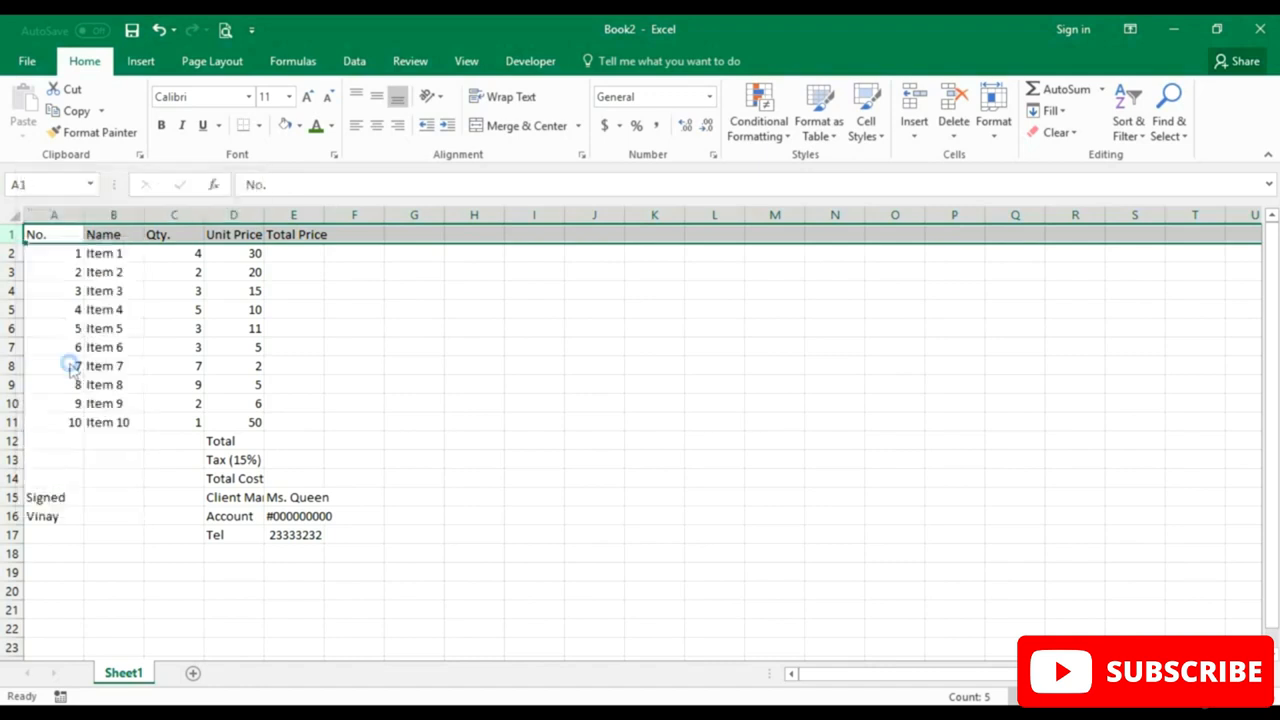
right_click(7, 235)
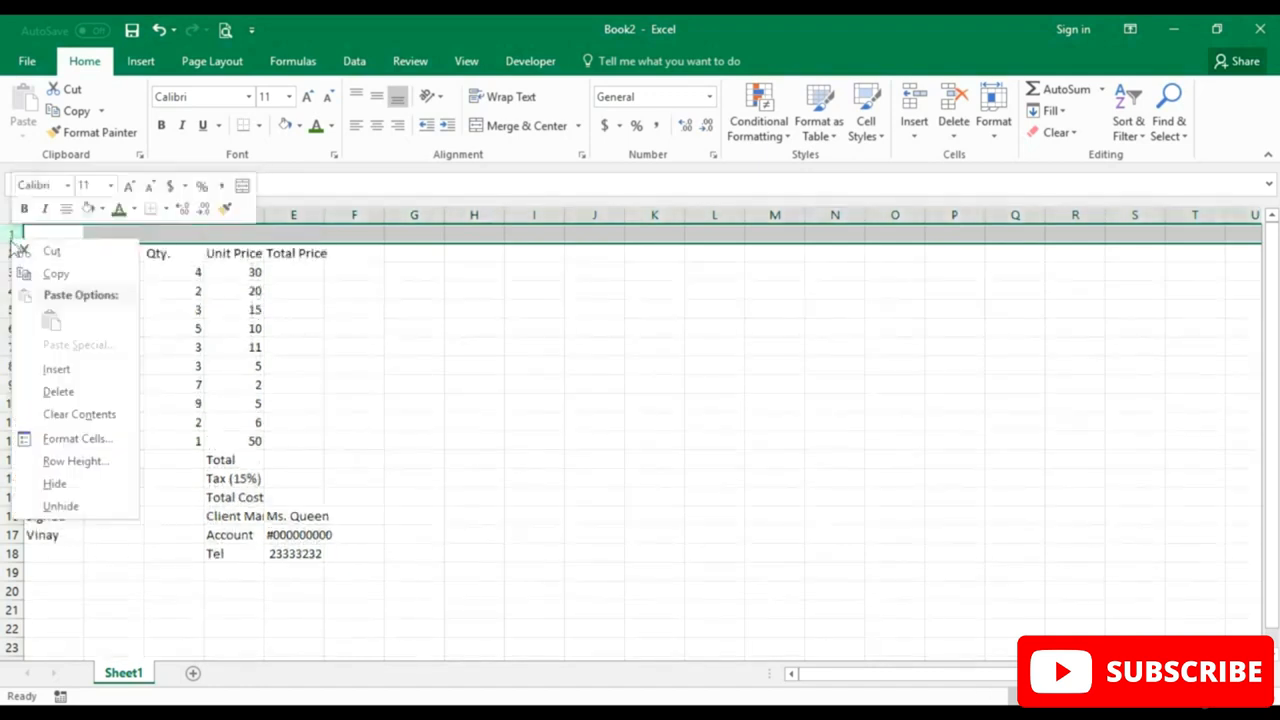
click(57, 369)
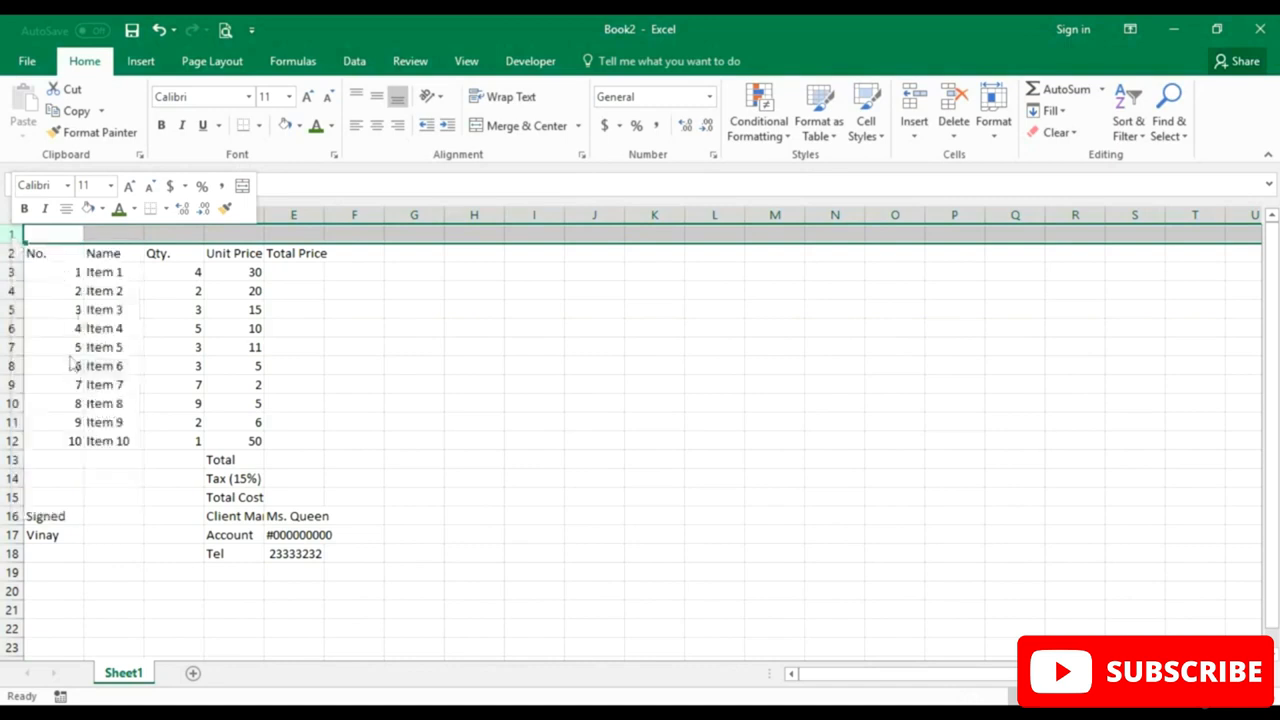
Enter the label Client in A2 and the client name Big Bro Inc. in B2.
click(64, 257)
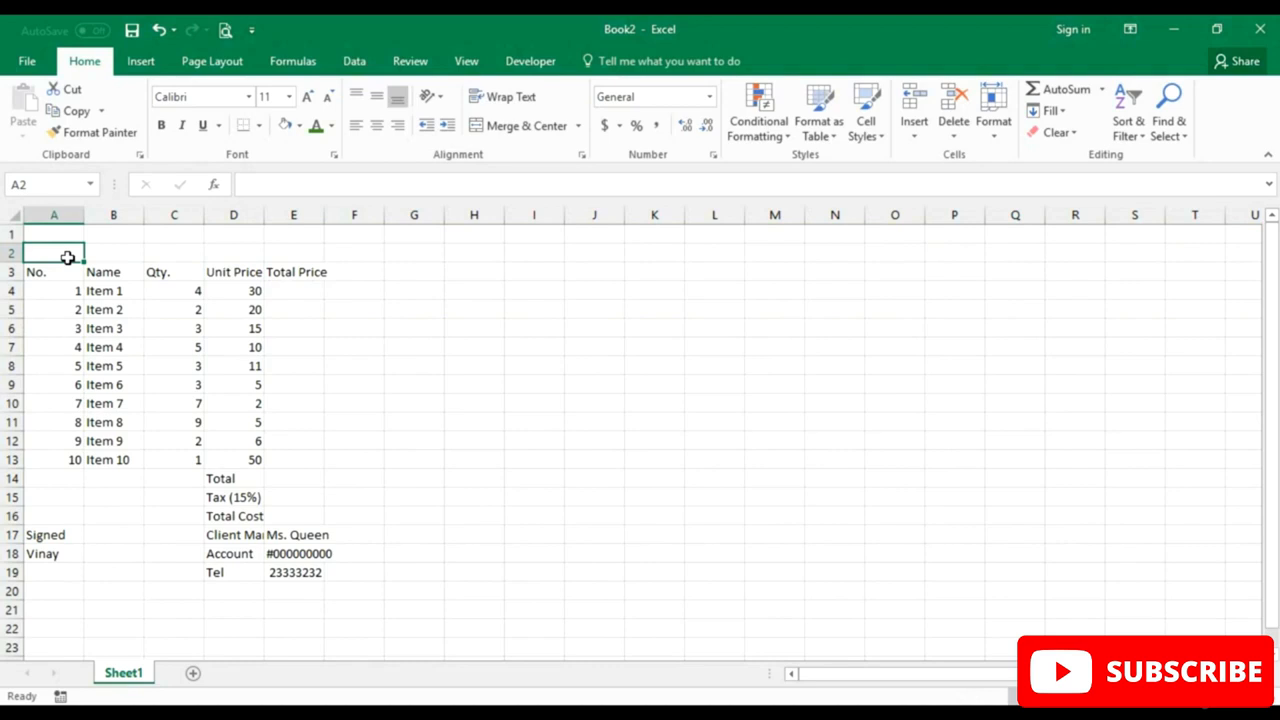
text(Client)
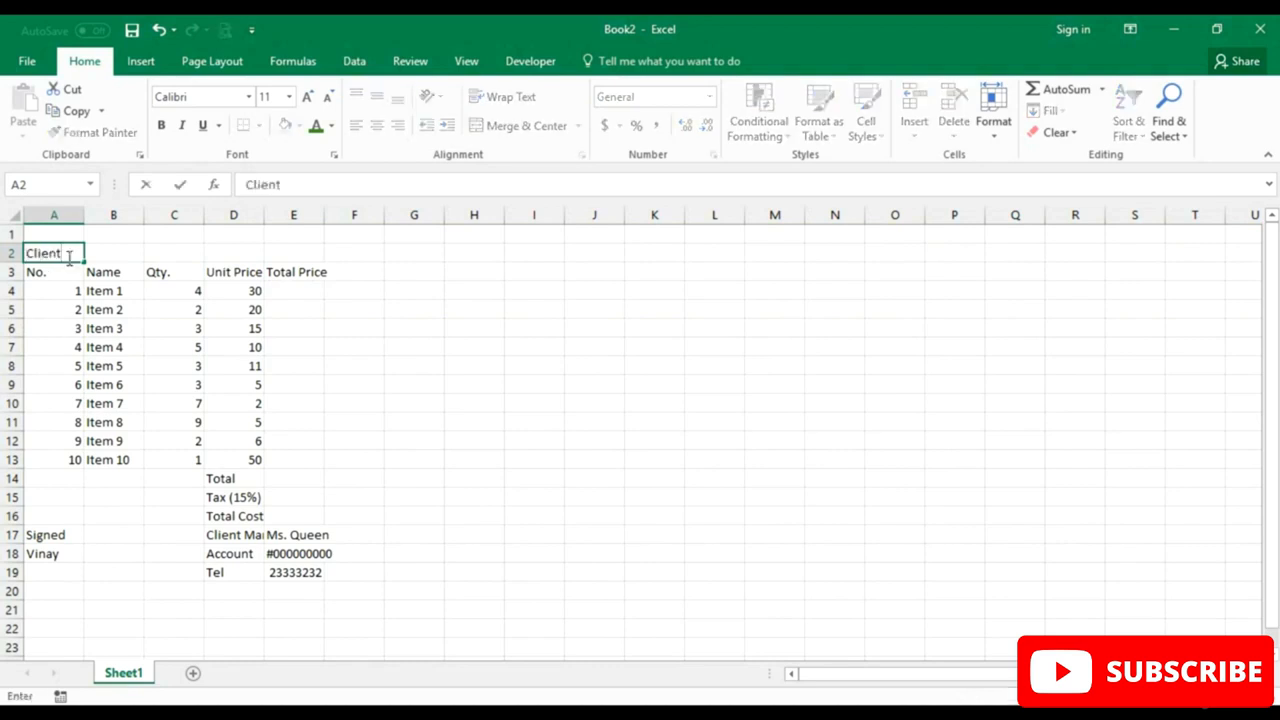
key(Tab)
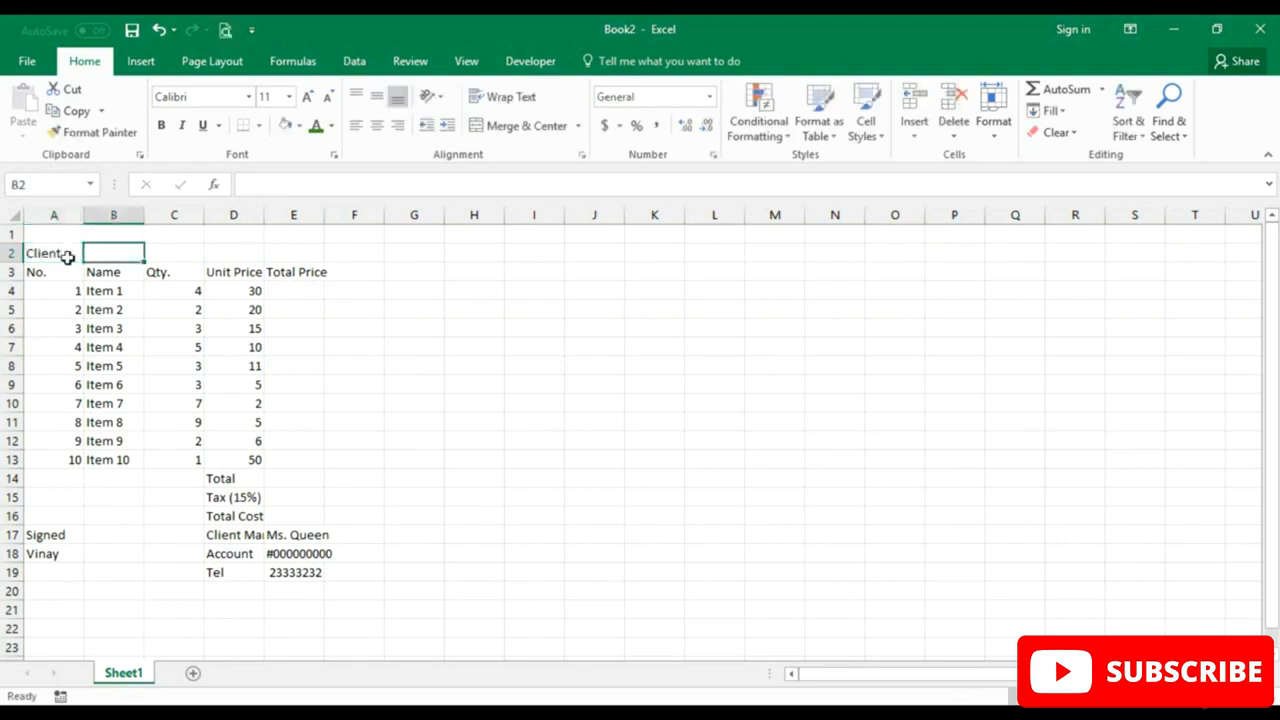
text(Big Bro)
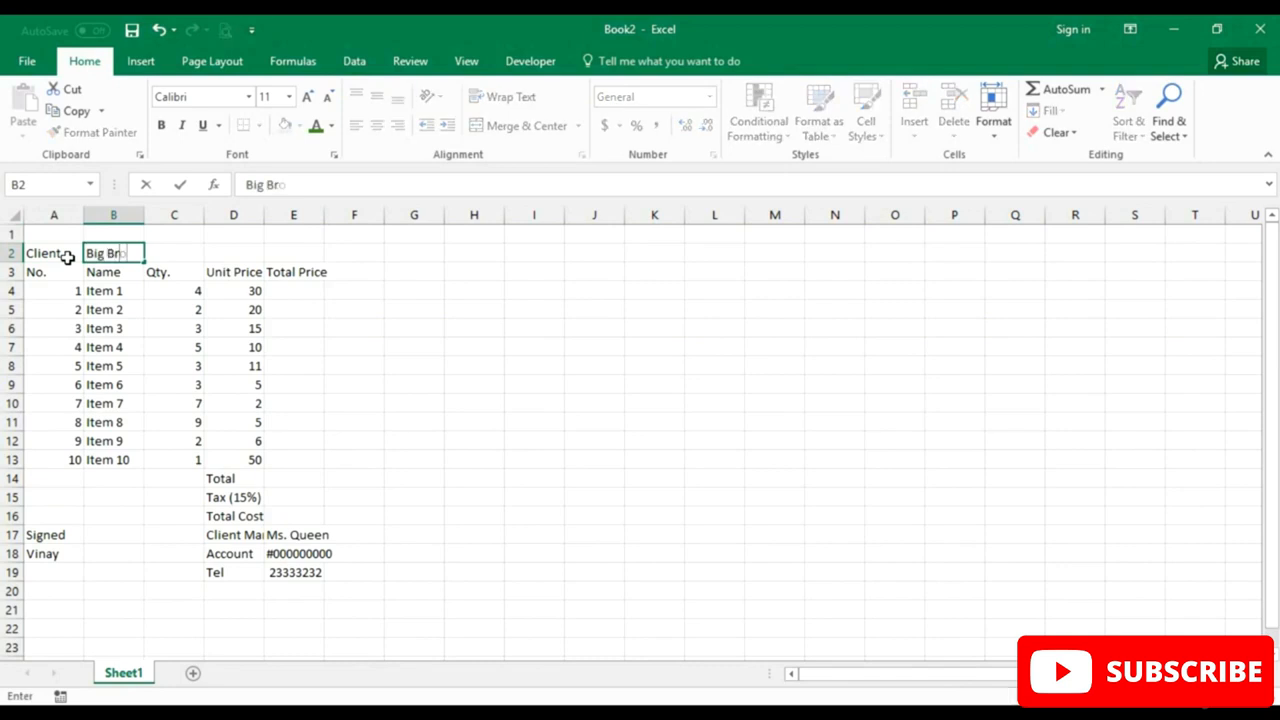
text( Inc.)
key(Right)
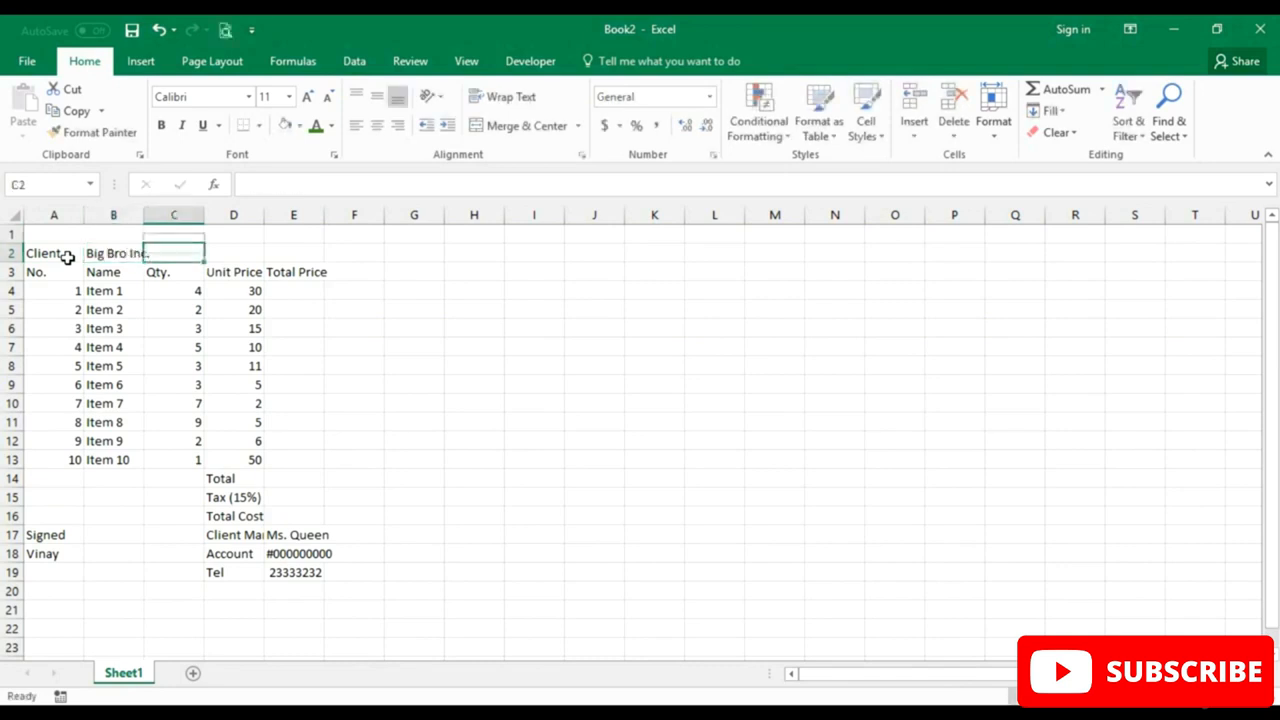
Enter the label Date in A1, above the Client label.
key(Up)
key(Left)
key(Left)
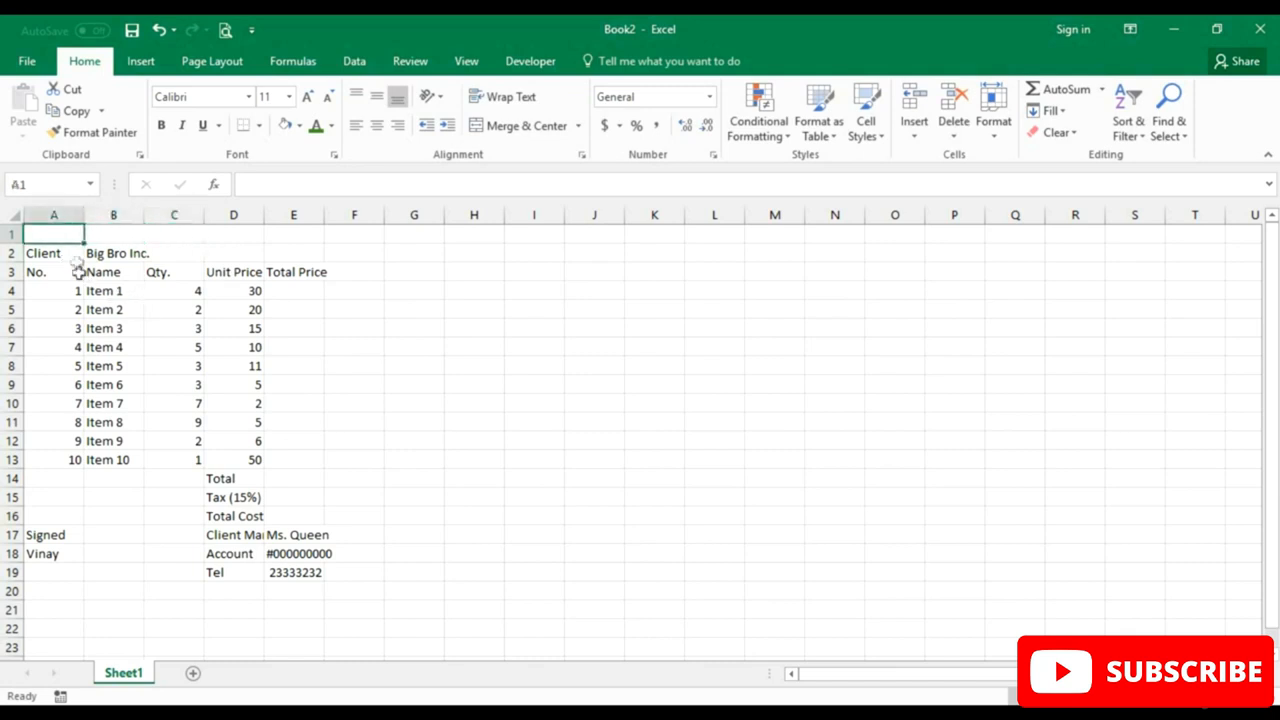
text(Date)
key(Tab)
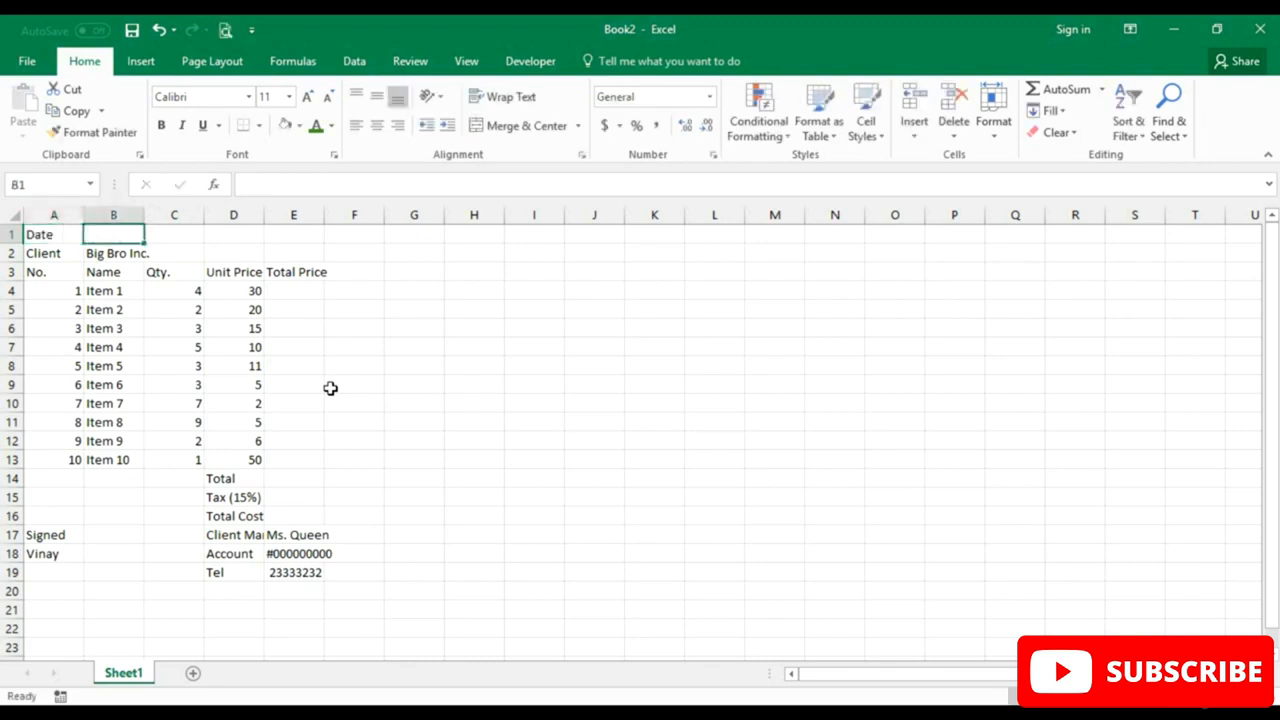
Fill B1 with the current date using the formula =Today().
double_click(127, 234)
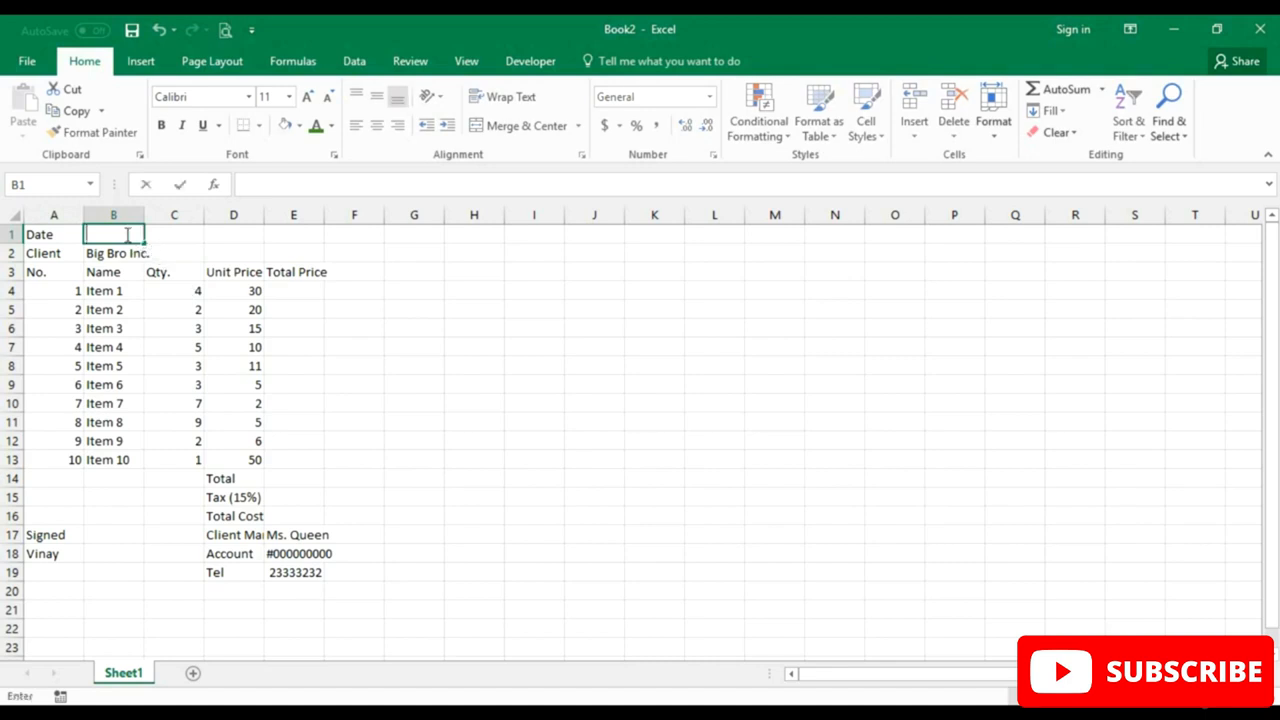
text(=)
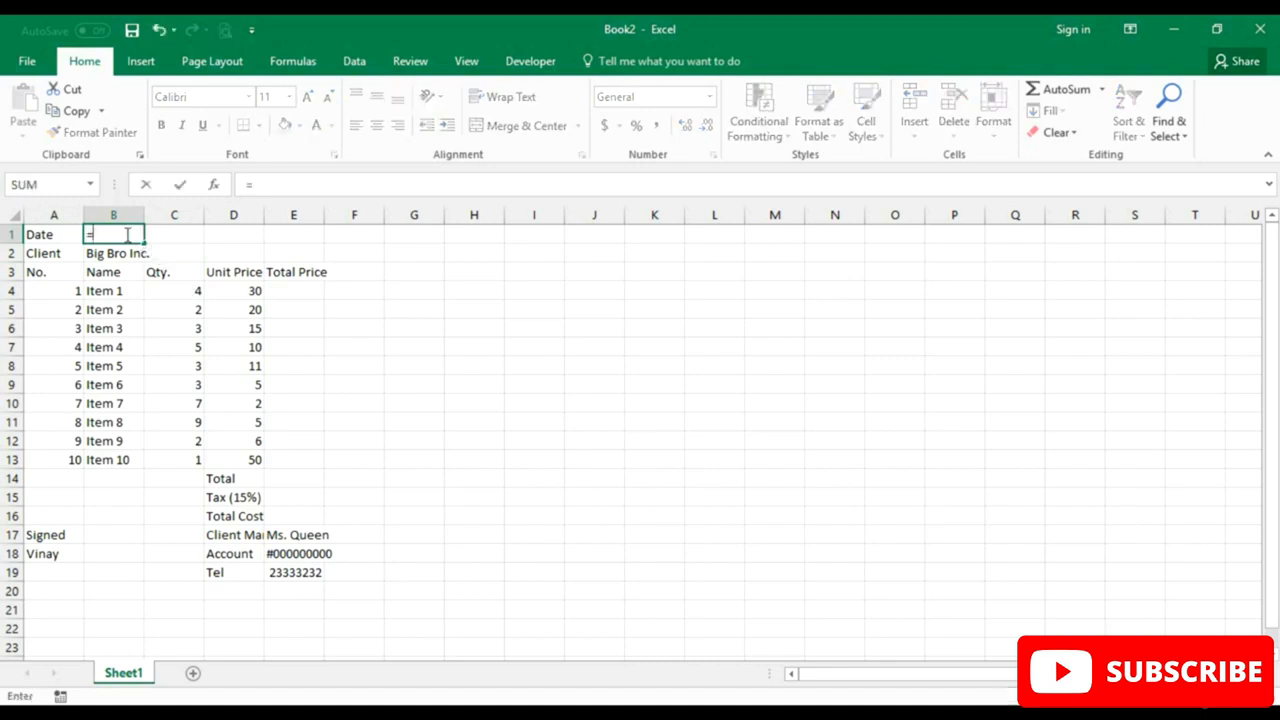
text(Toda)
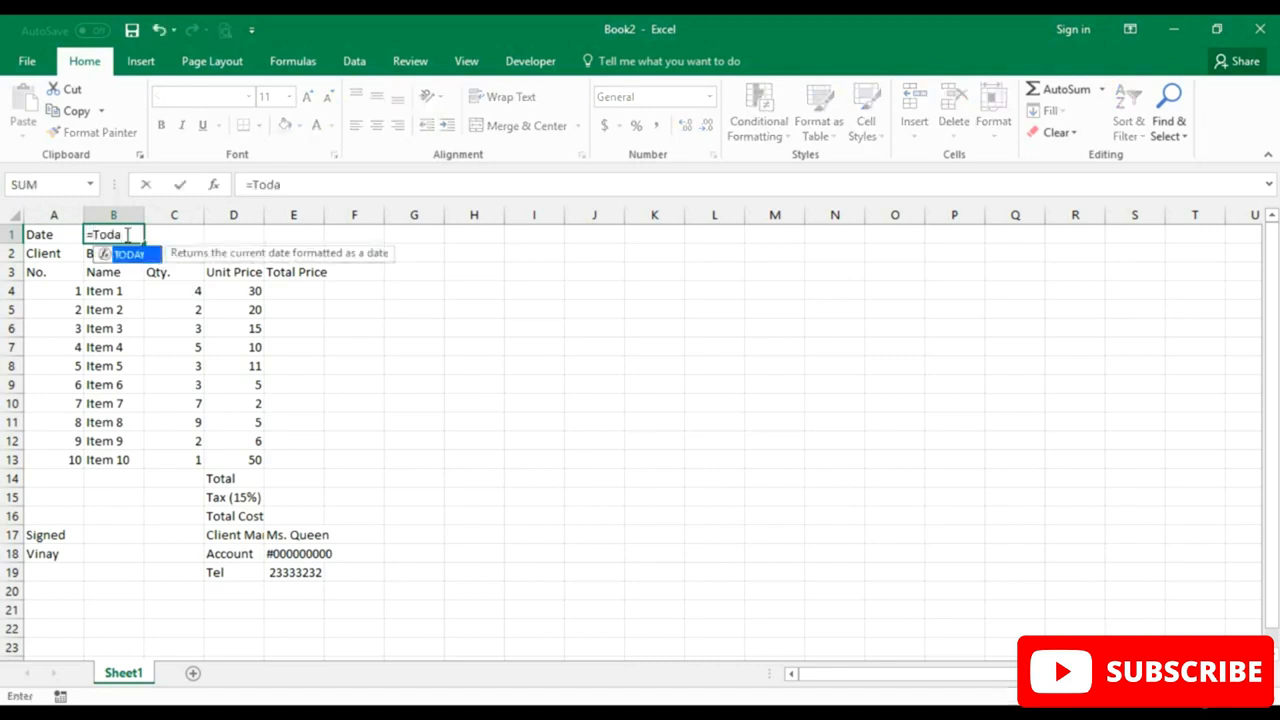
text(y())
key(Return)
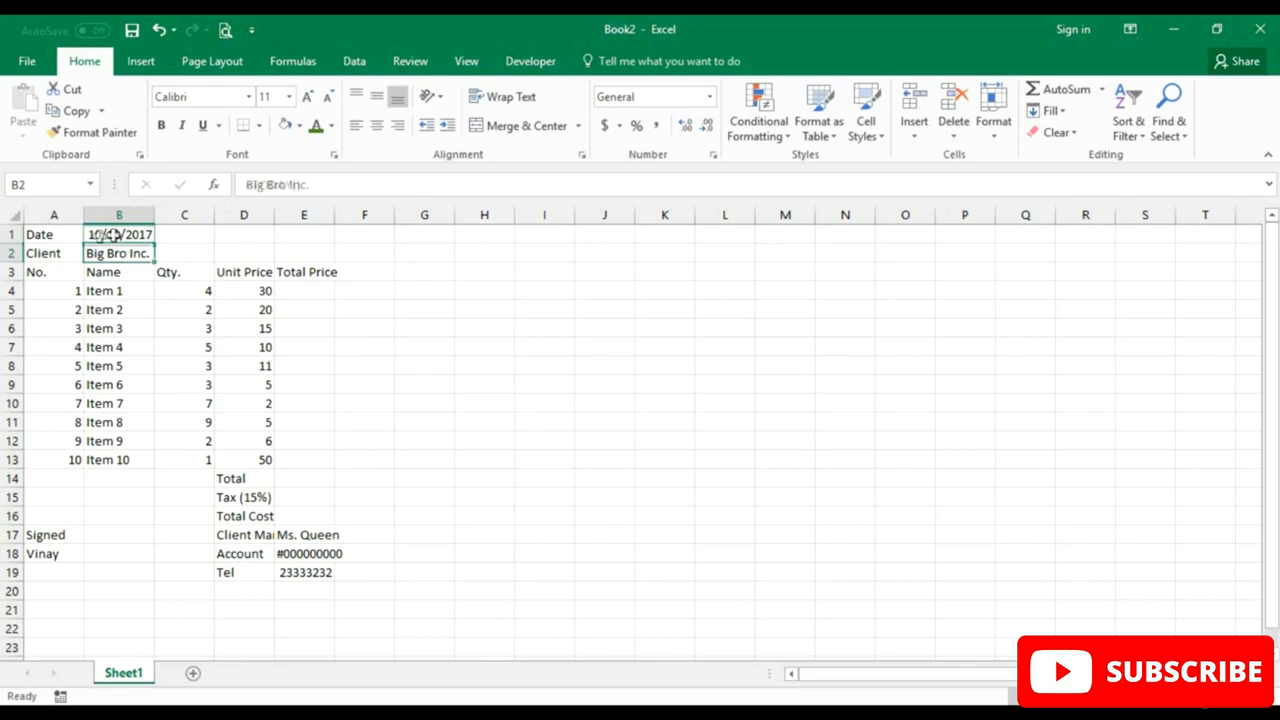
click(110, 234)
click(242, 254)
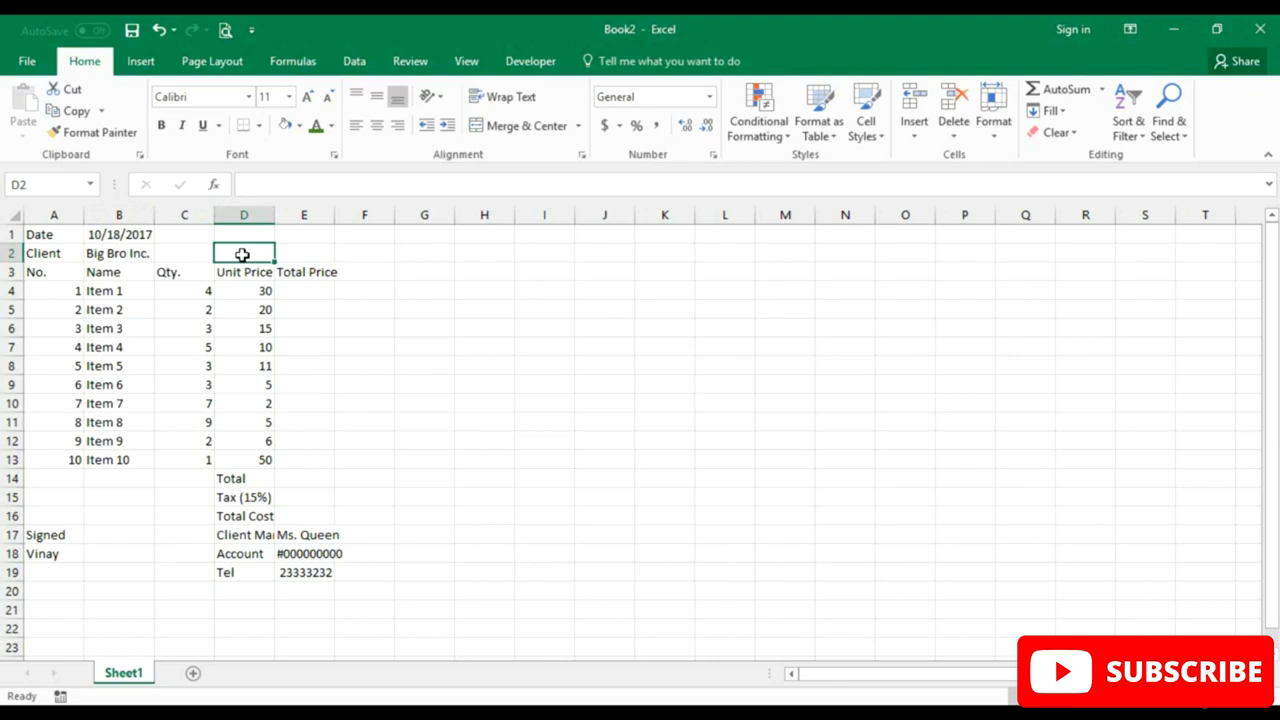
Enter the label Invoce No: in D2, on the Client row.
text(Inv)
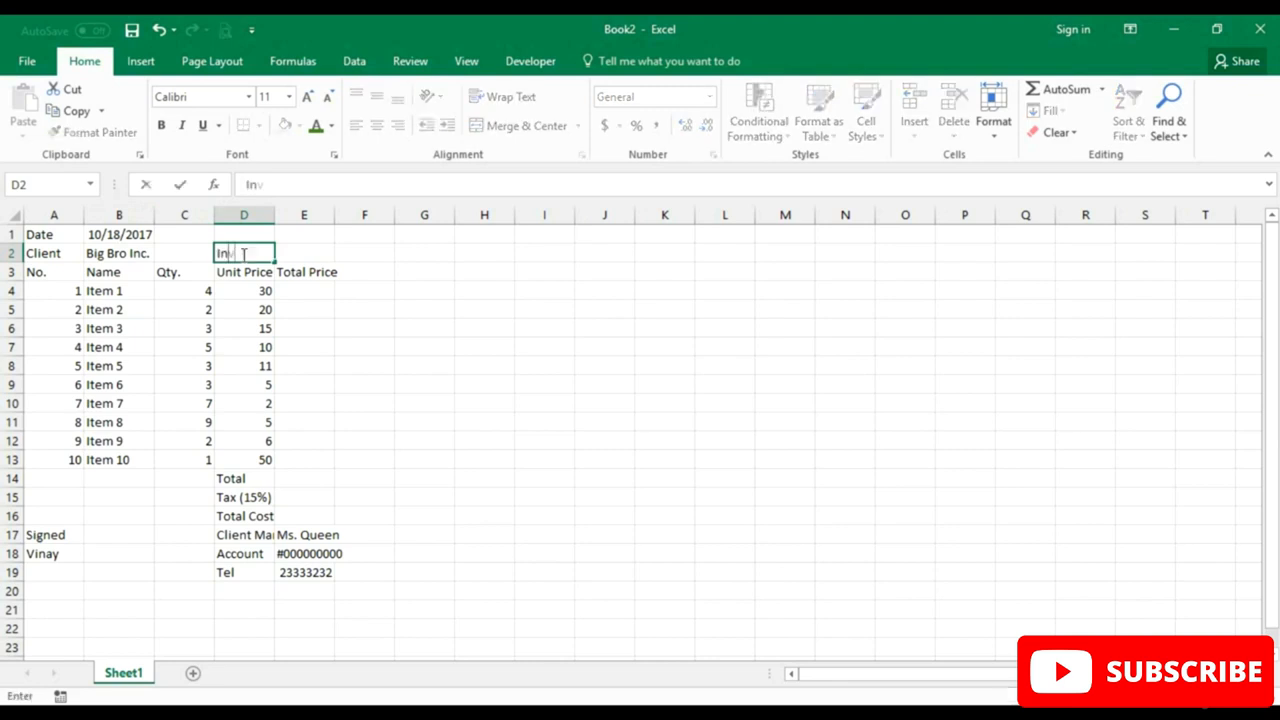
text(oce)
text( No.)
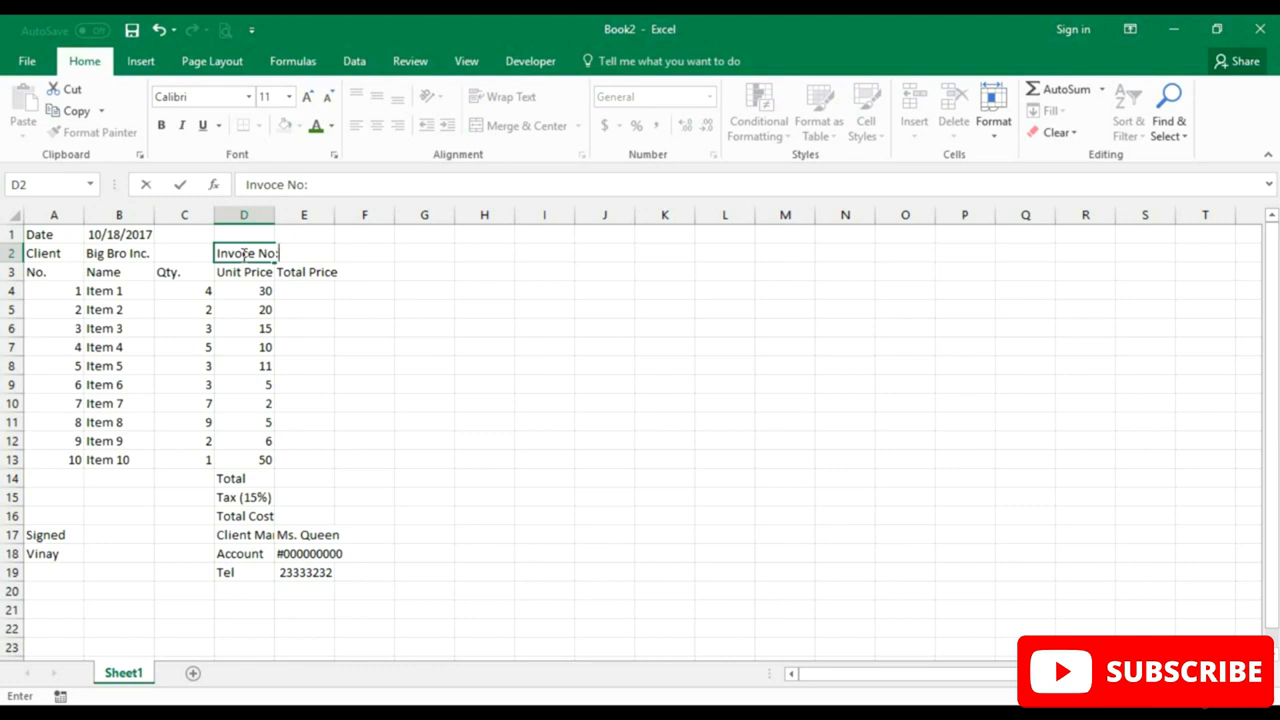
key(Tab)
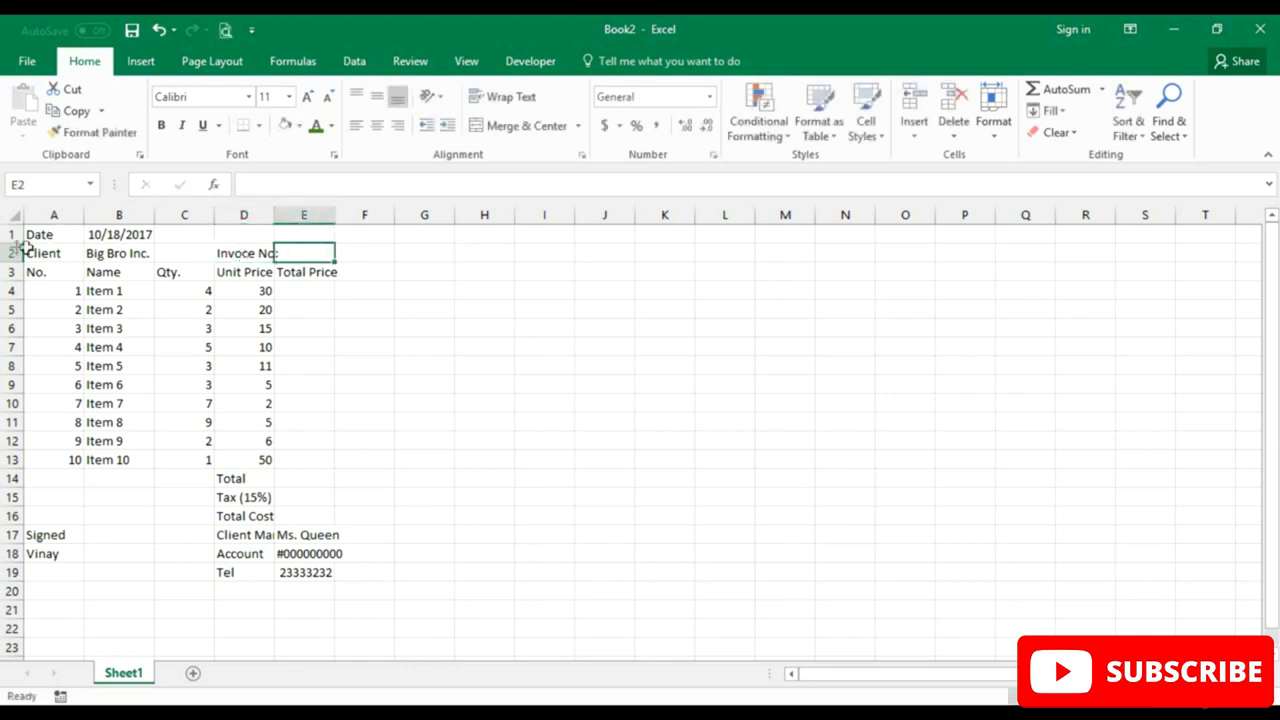
Insert a blank row above the Date row.
click(12, 234)
right_click(13, 236)
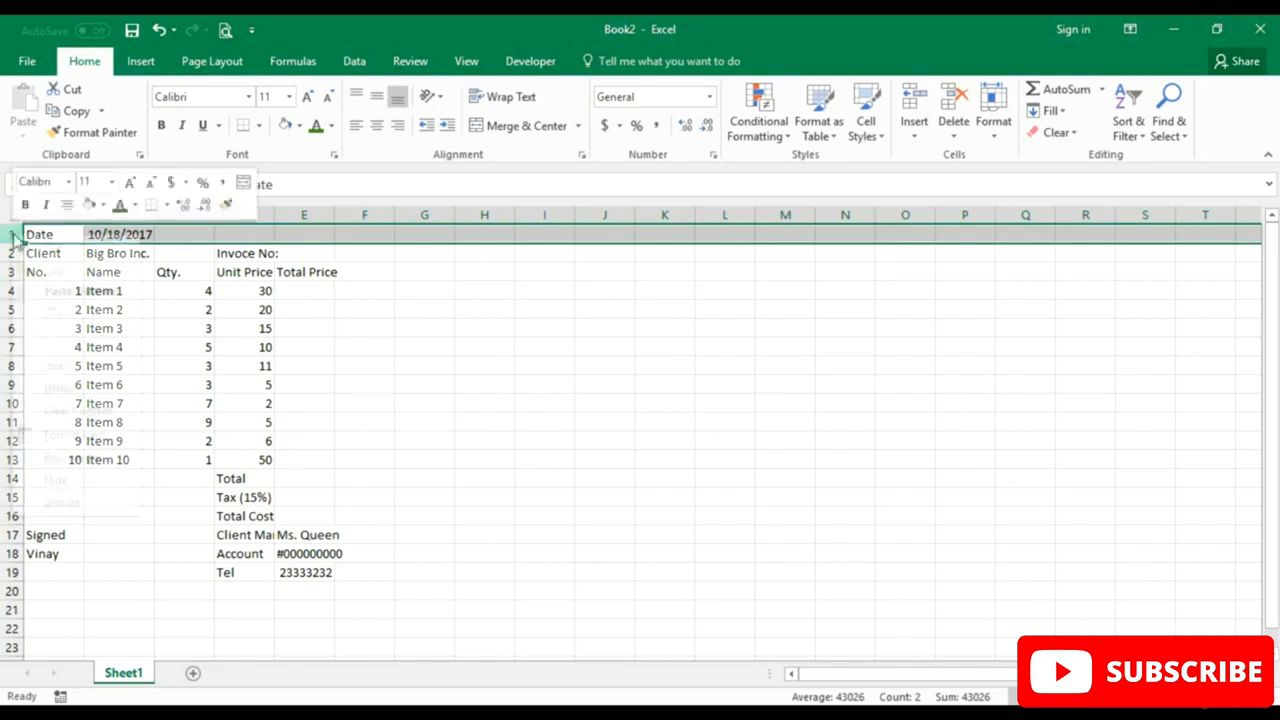
click(60, 366)
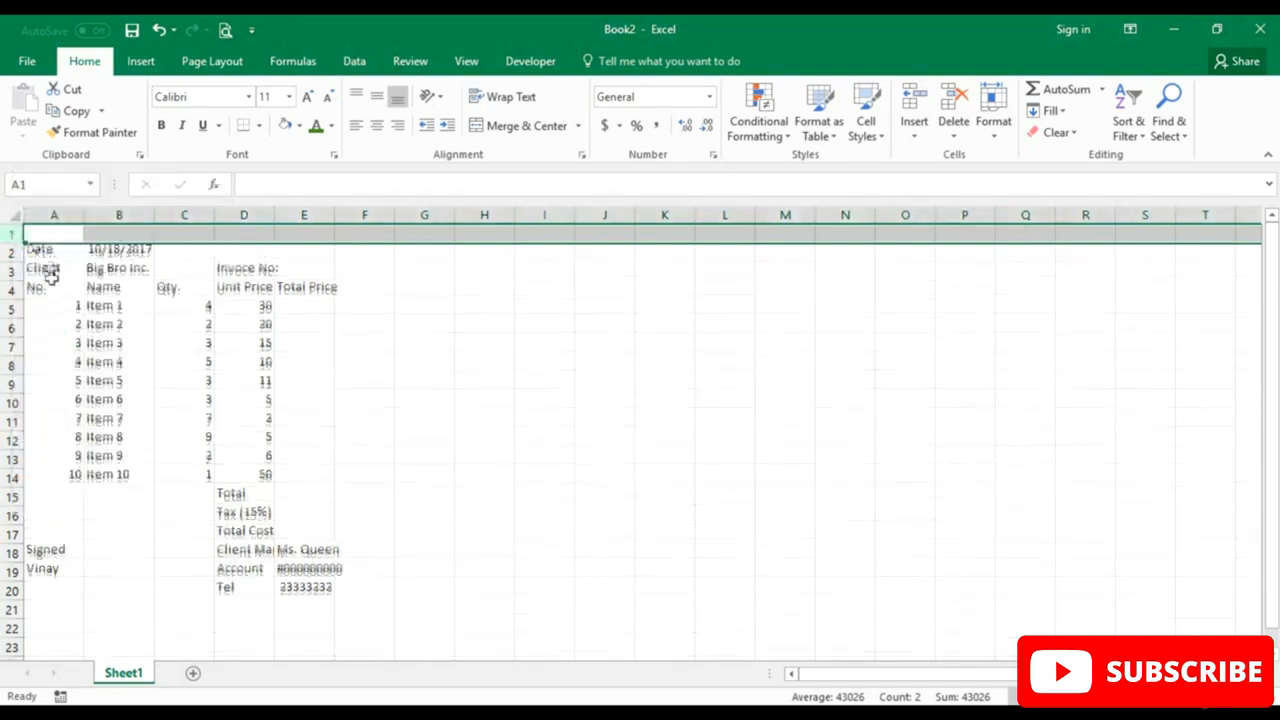
Enter the company's street address in A1, above the Date label.
click(55, 236)
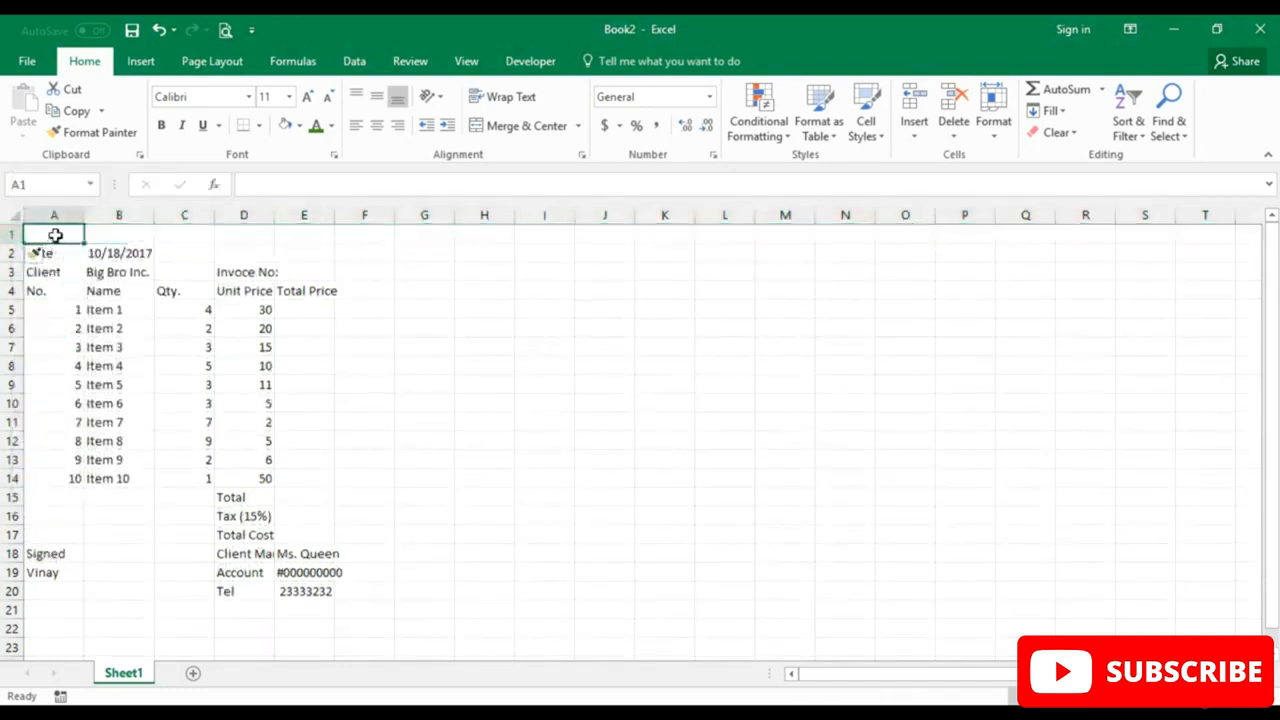
double_click(55, 236)
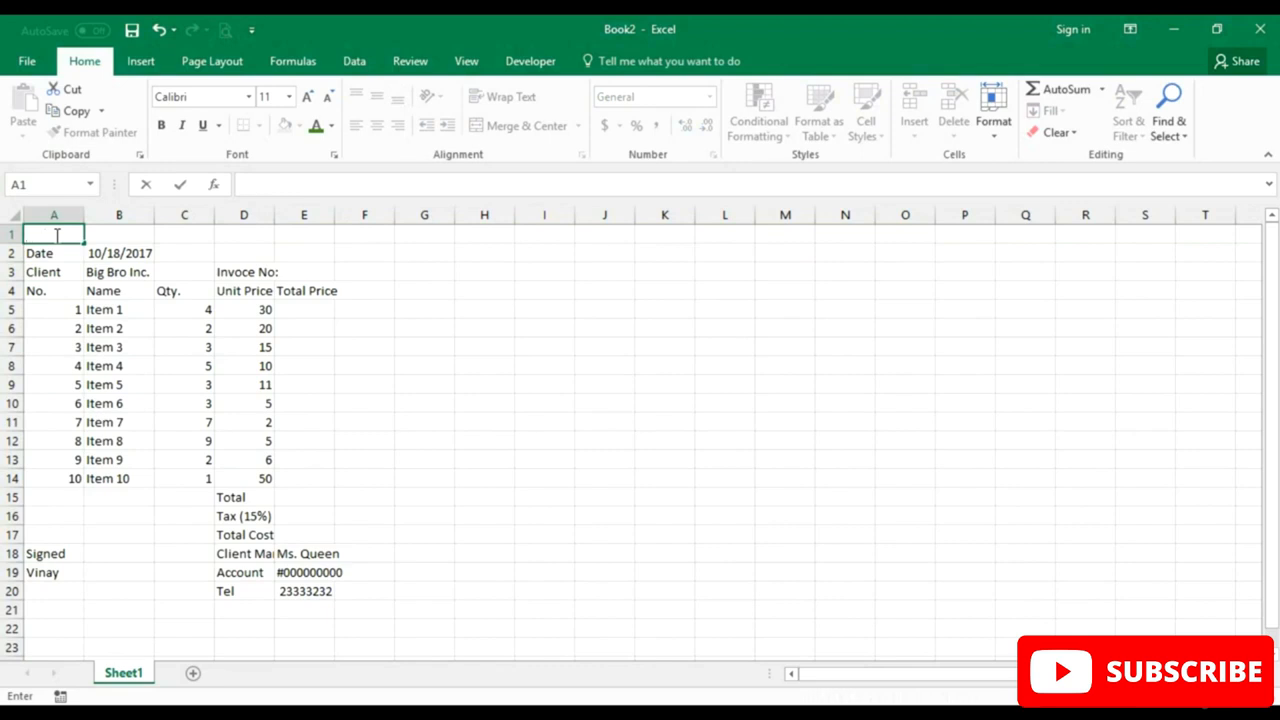
text(No 2)
text(34)
key(BackSpace)
key(BackSpace)
text(542)
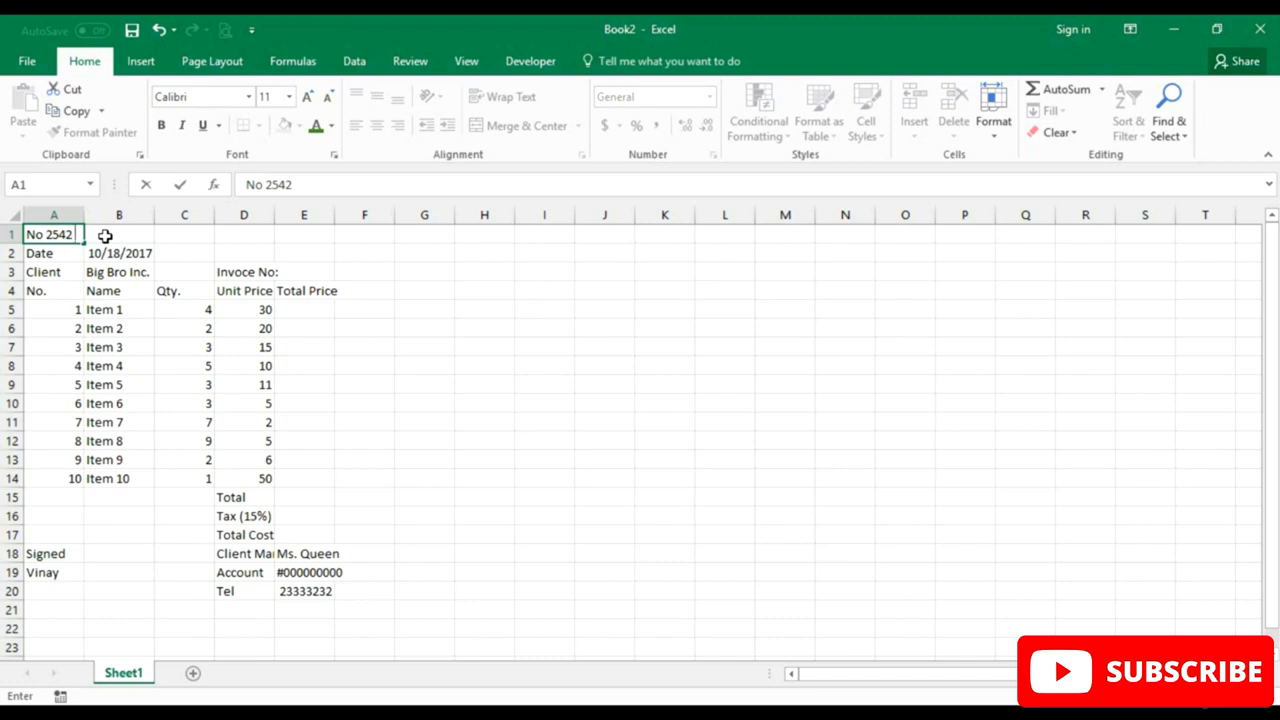
text( Great Ro)
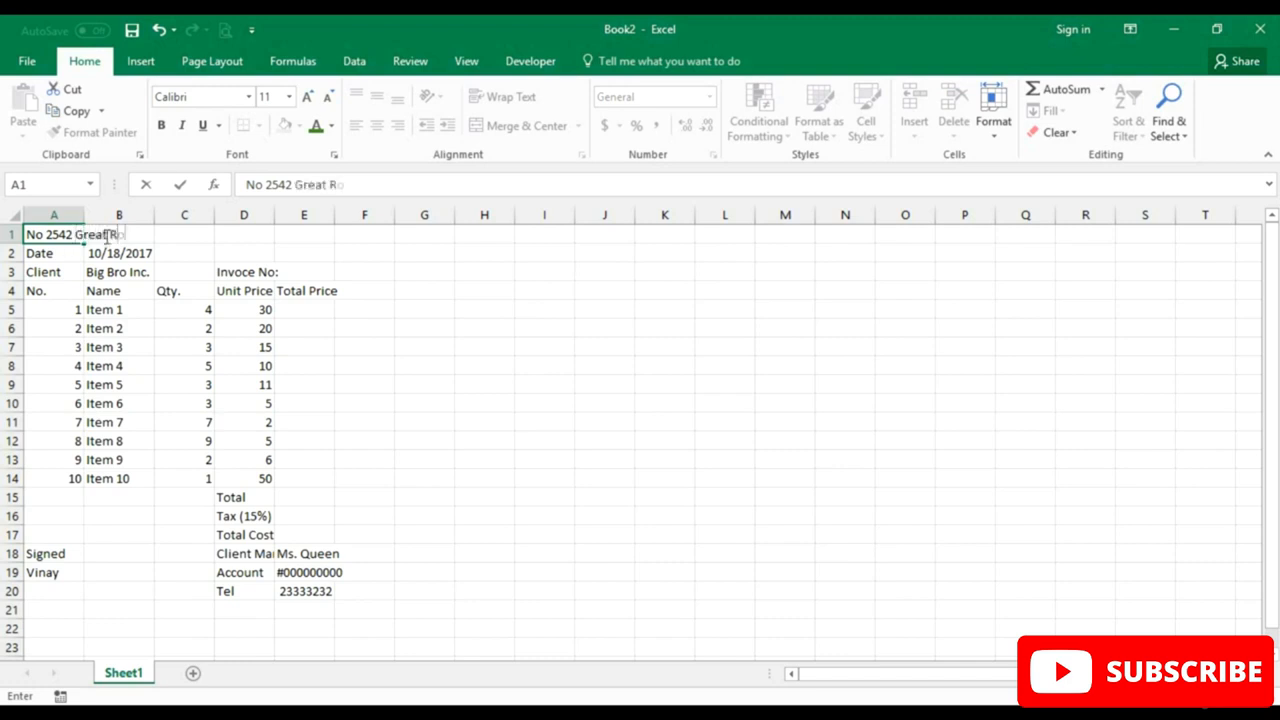
text(ad off No)
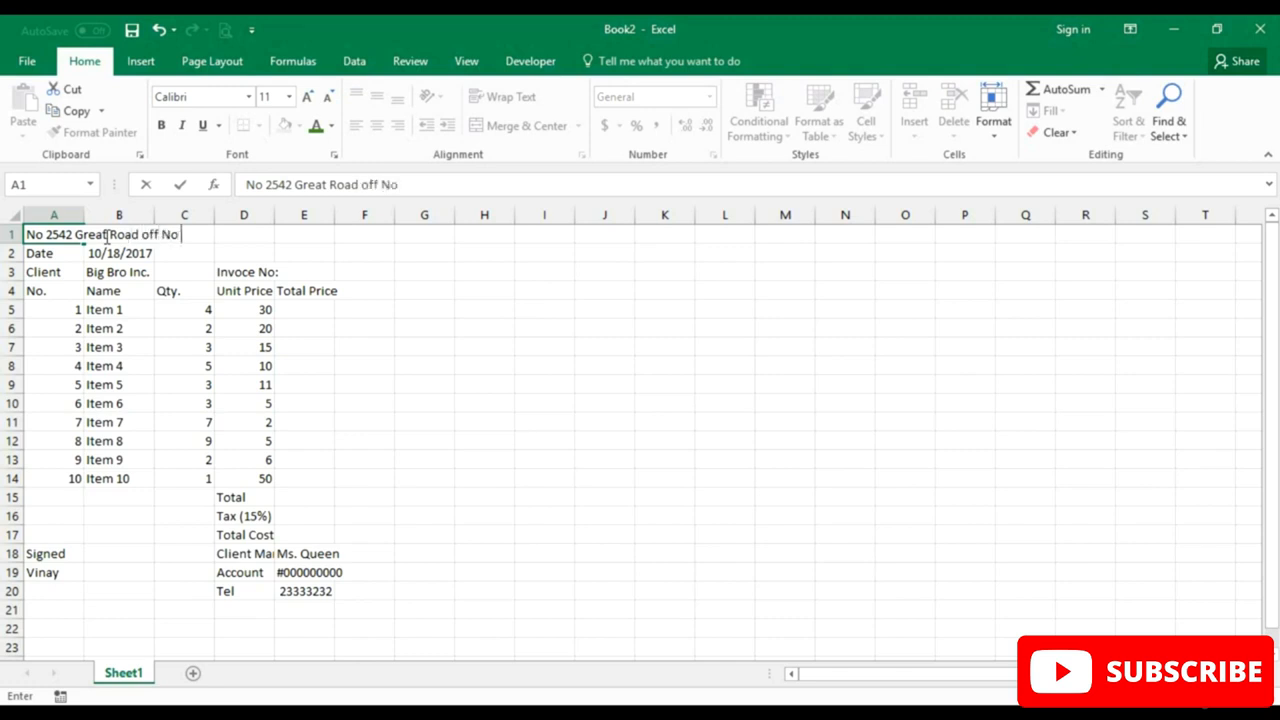
text( Problem Street)
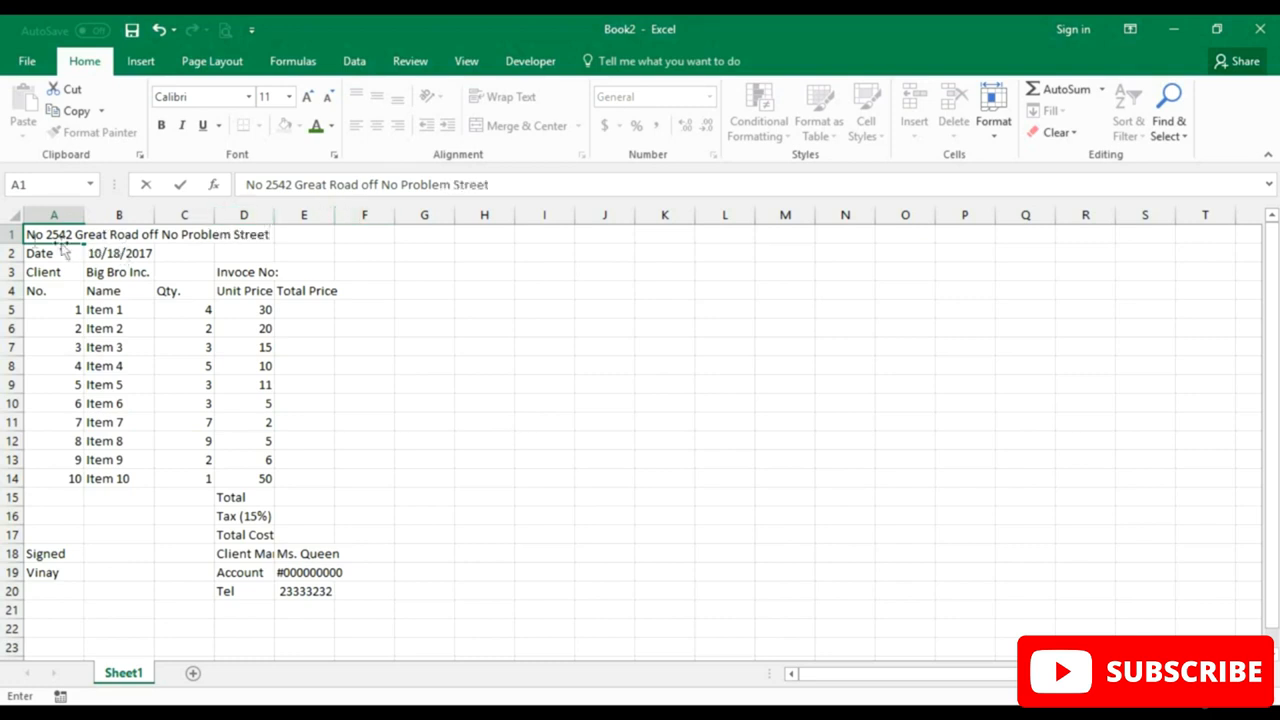
Insert a blank row above the street address row.
click(8, 233)
right_click(10, 233)
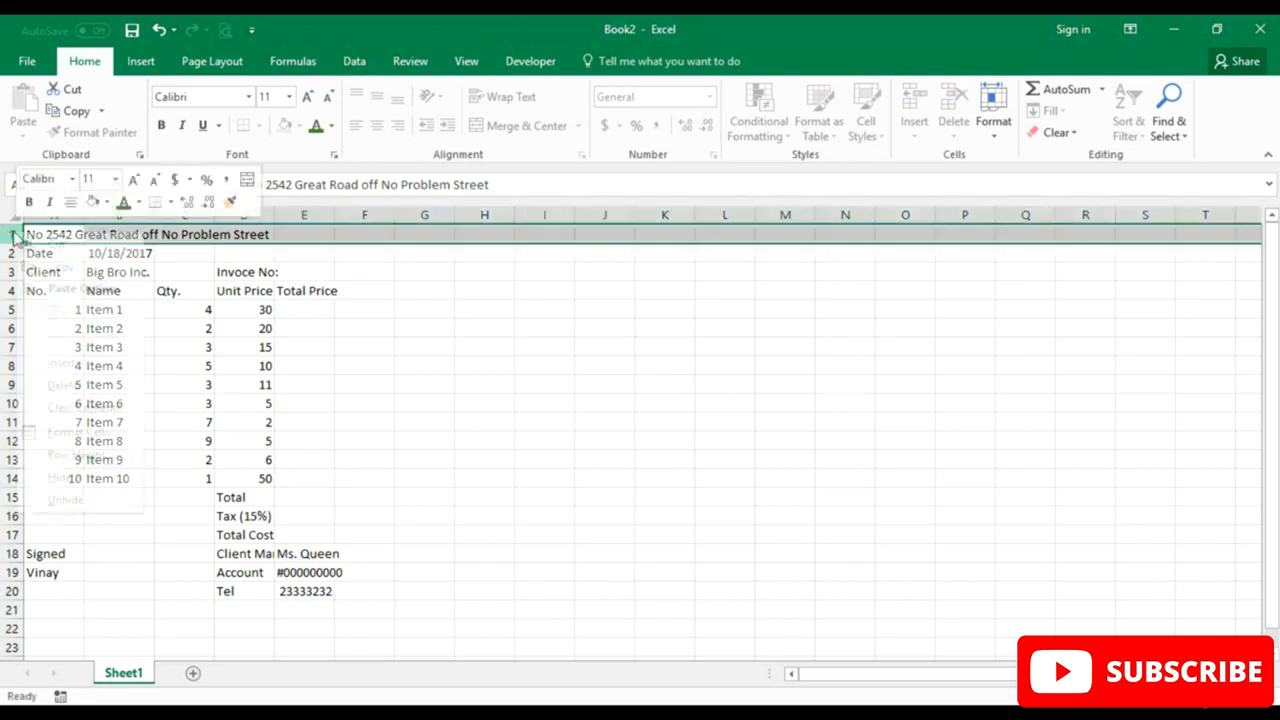
click(82, 362)
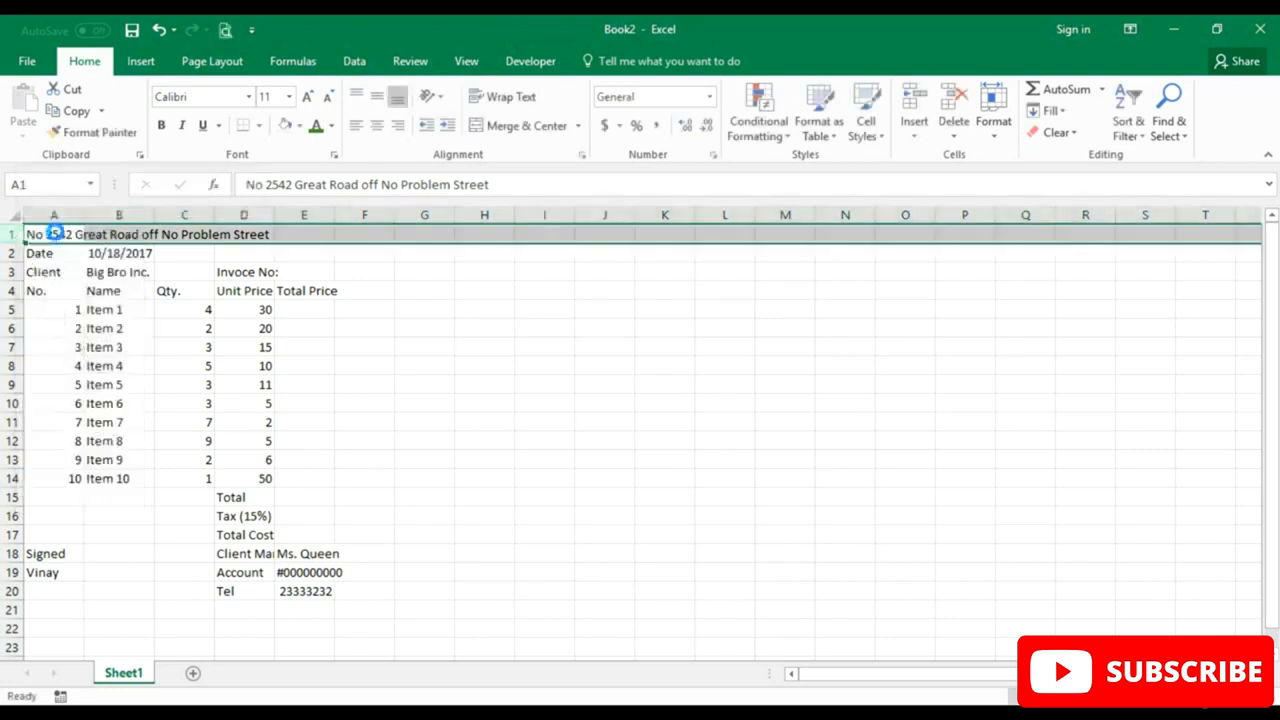
Enter the title Invoice in A1, above the street address.
click(58, 232)
text(In)
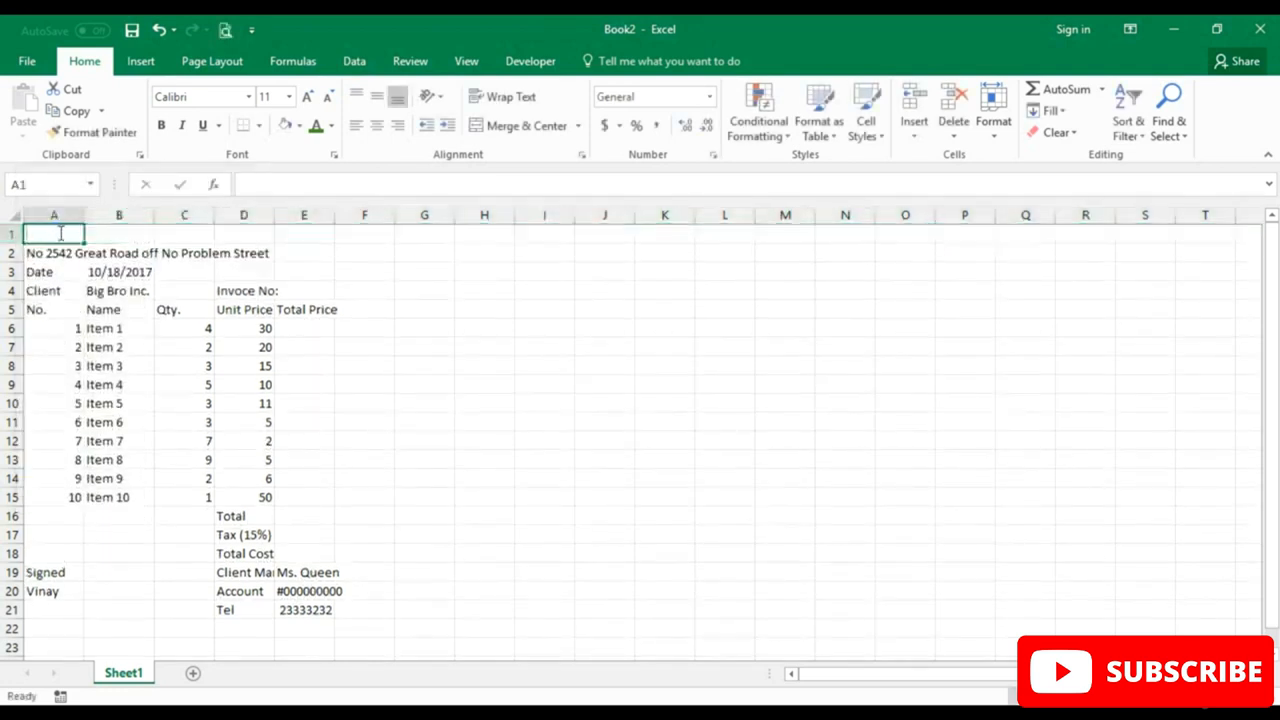
text(oi)
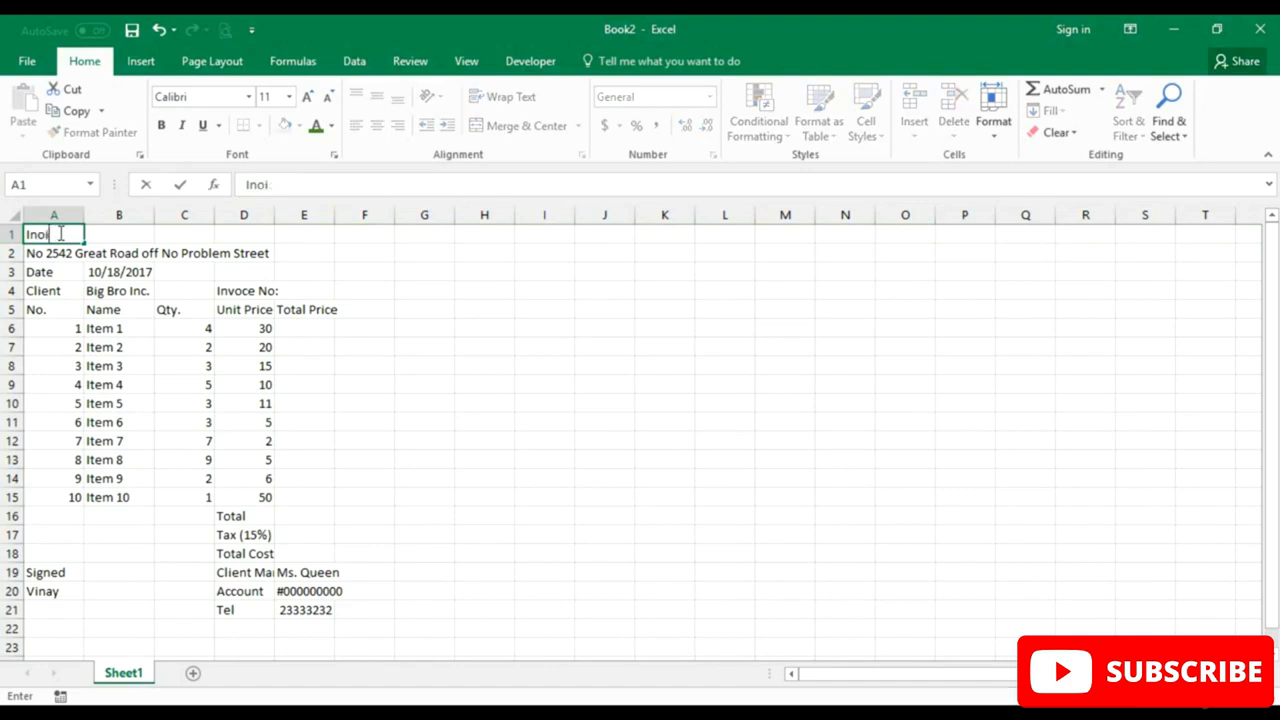
key(BackSpace)
text(voice)
click(44, 234)
key(BackSpace)
click(45, 270)
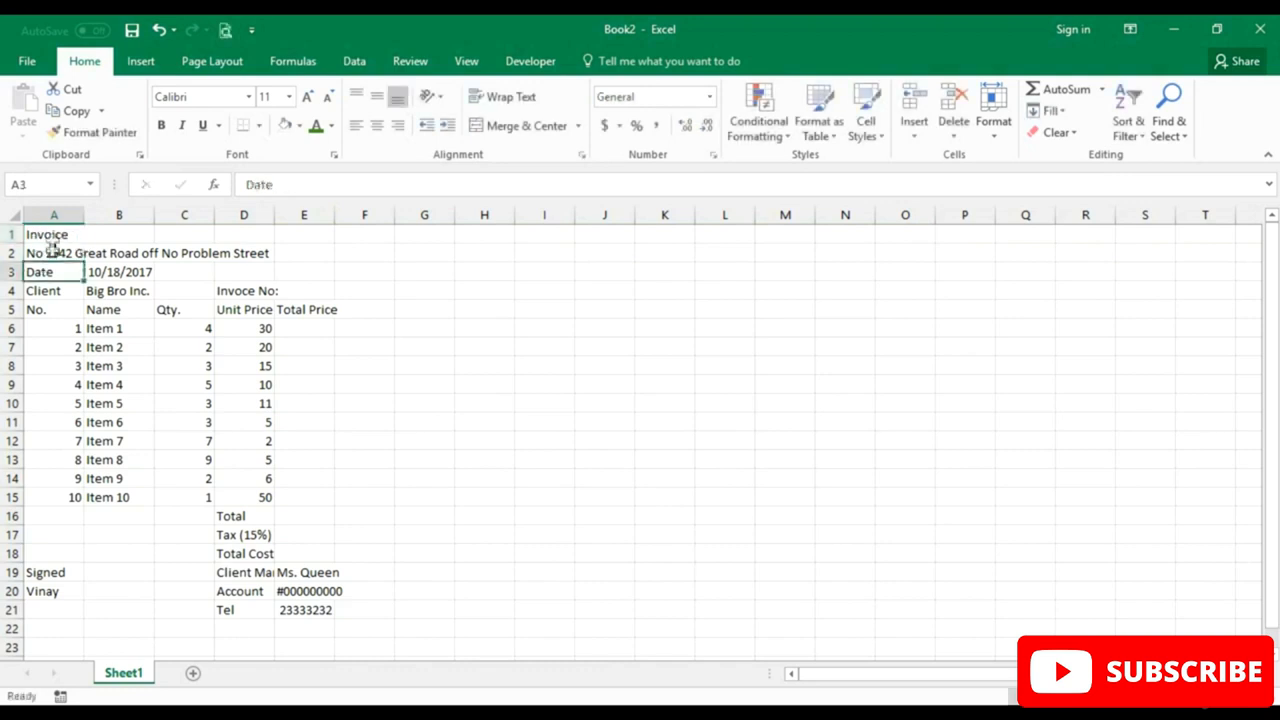
Change the font of the Invoice title in A1 to Arial Black.
click(50, 234)
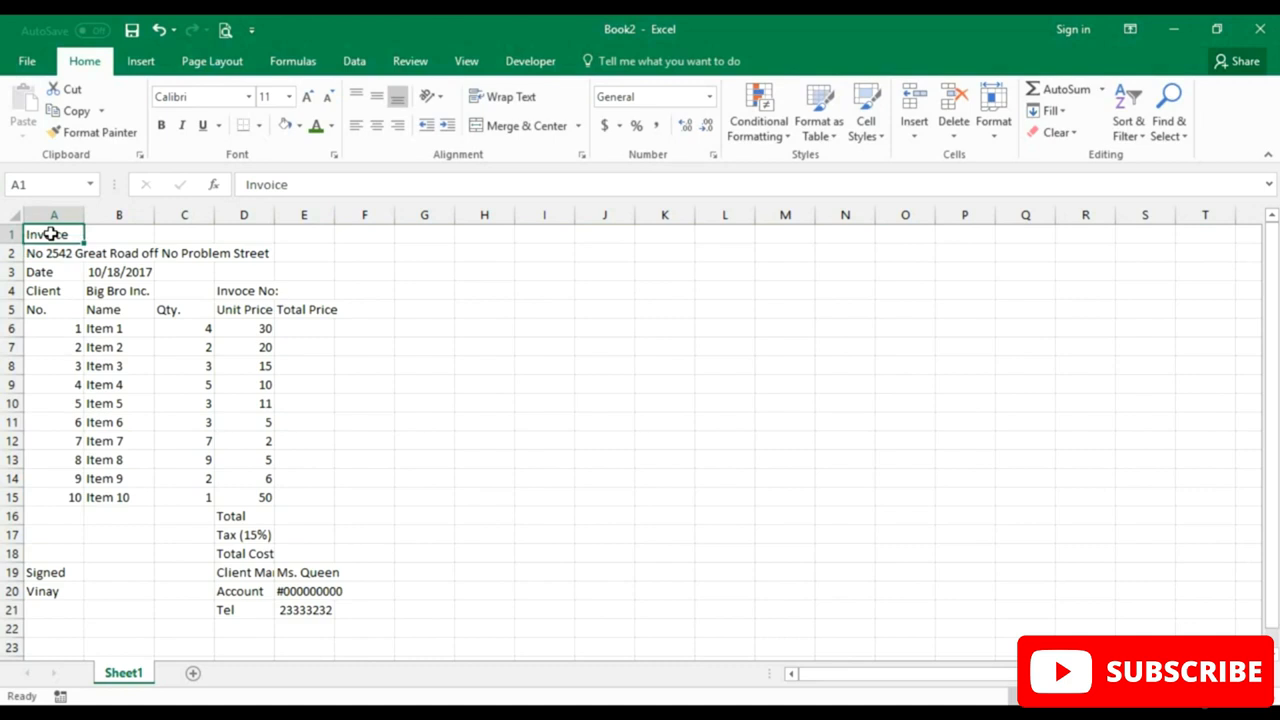
click(250, 97)
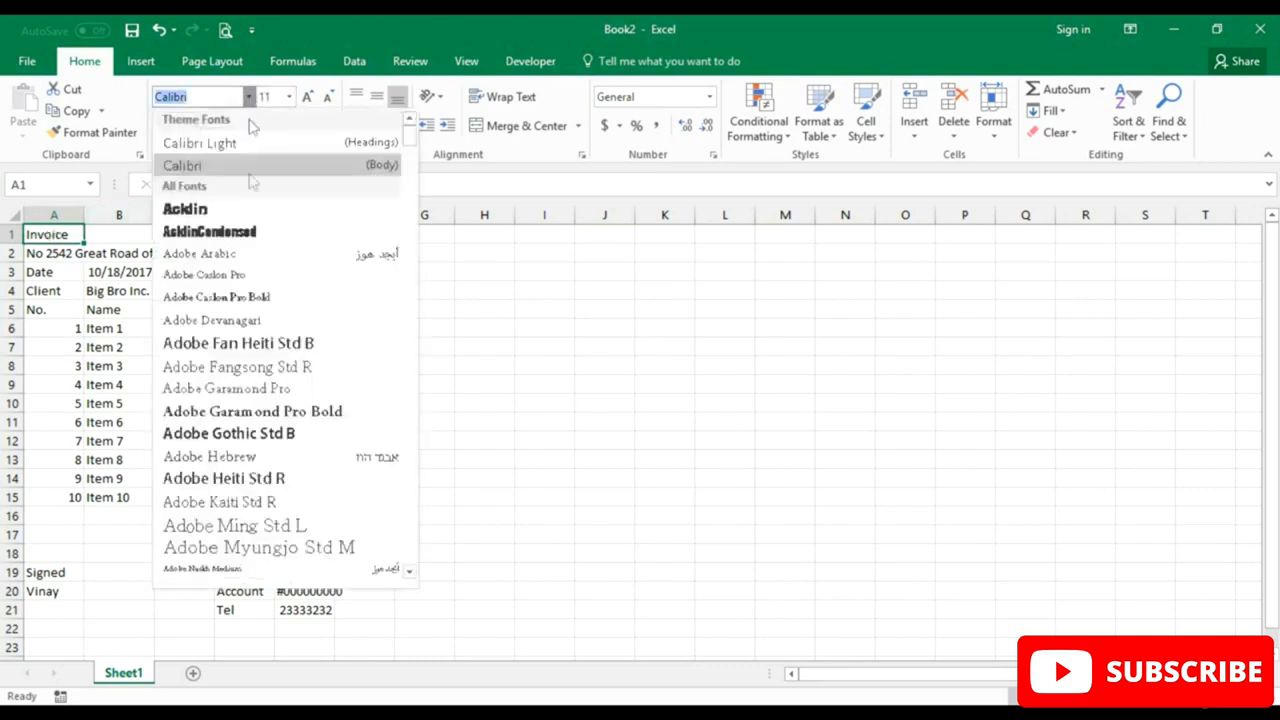
text(Arial)
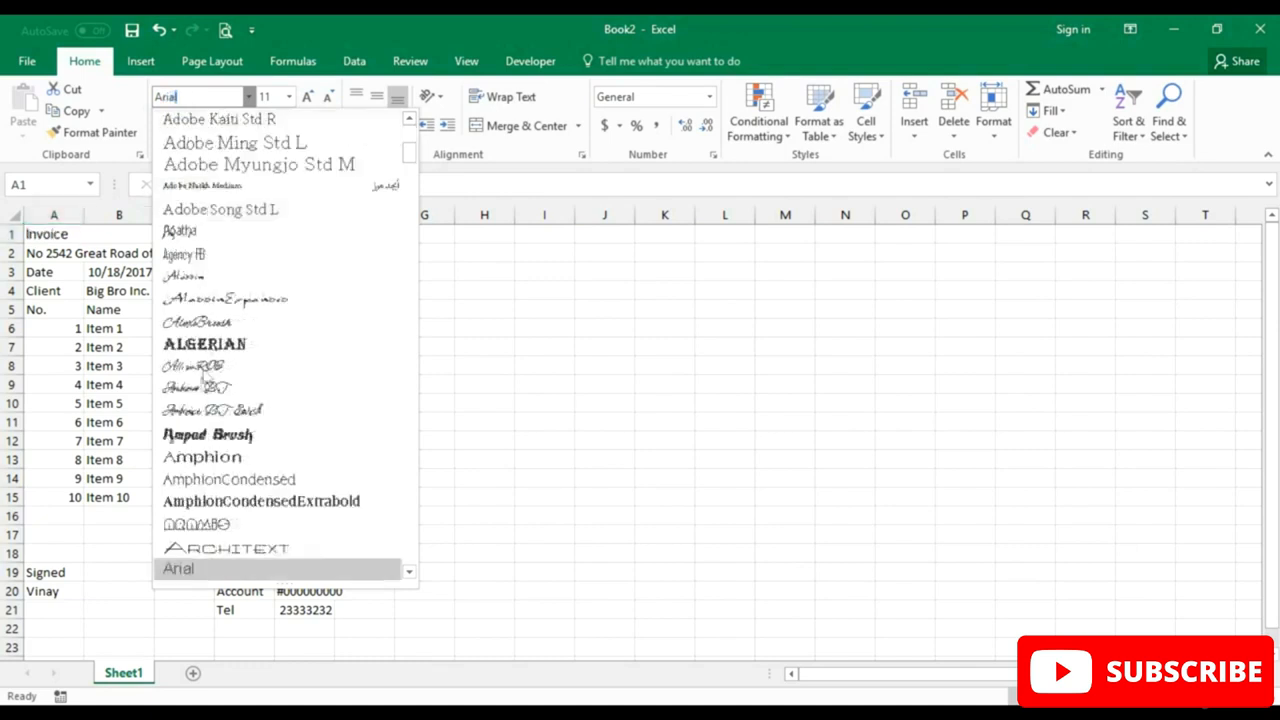
scroll(204, 376, down, 1)
click(228, 524)
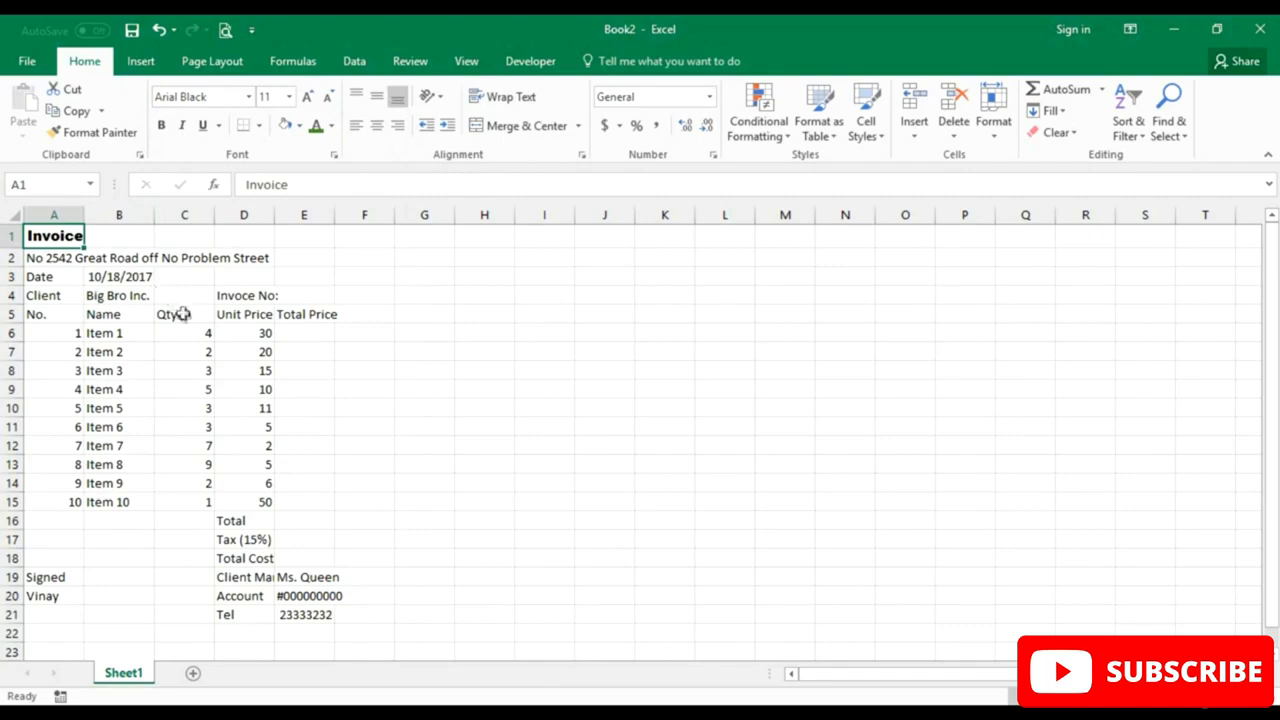
Set the row height of the whole invoice range A1:E21 to 30.
scroll(184, 318, down, 1)
scroll(188, 327, up, 1)
drag(66, 240, 330, 614)
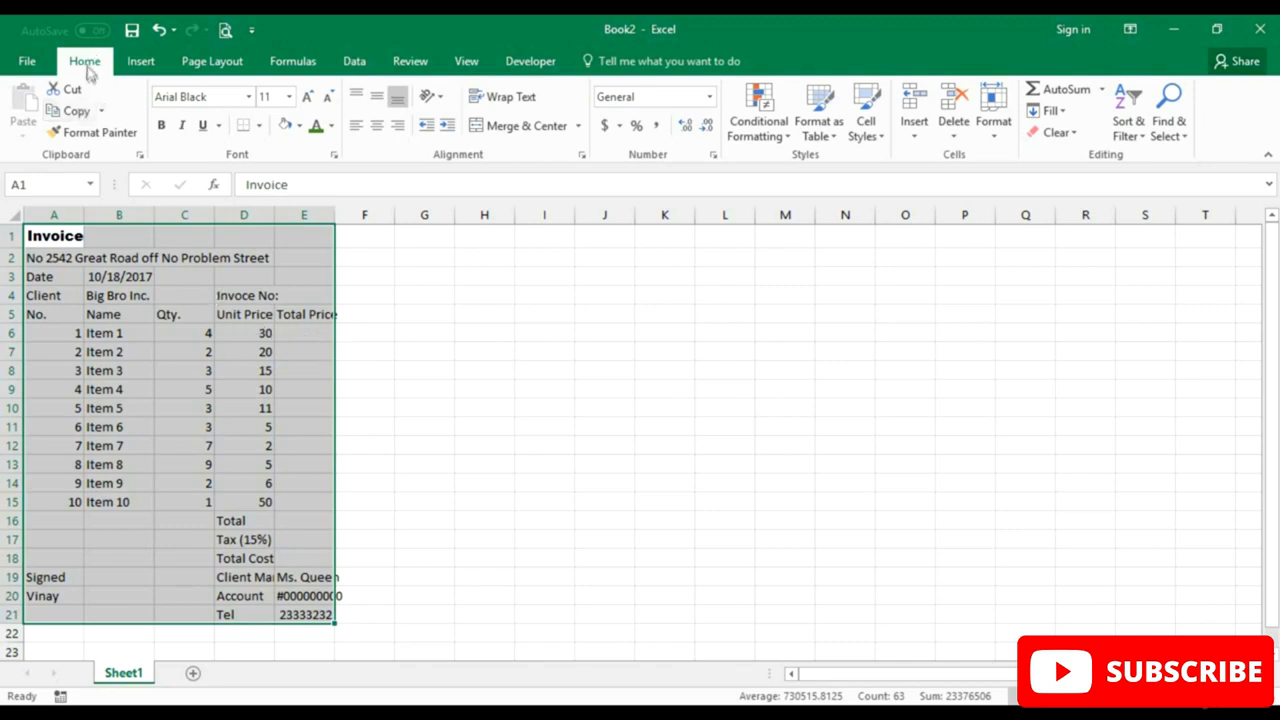
click(1005, 130)
click(1012, 178)
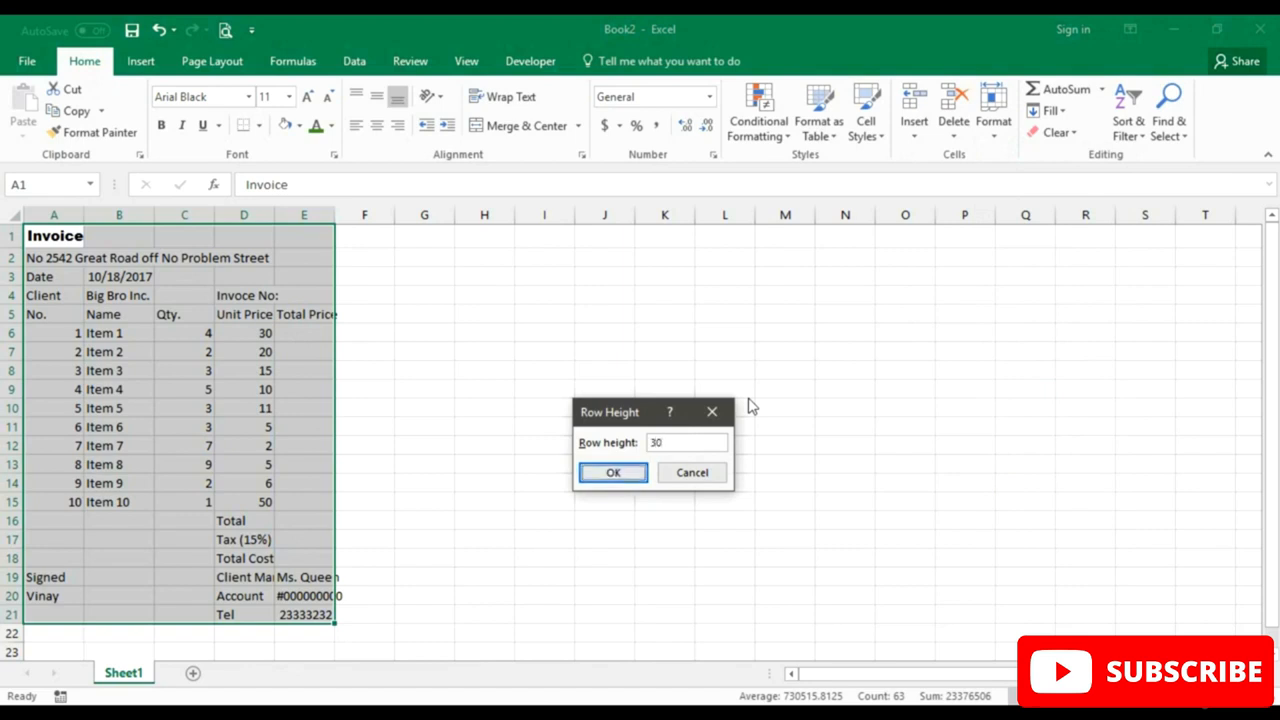
click(635, 471)
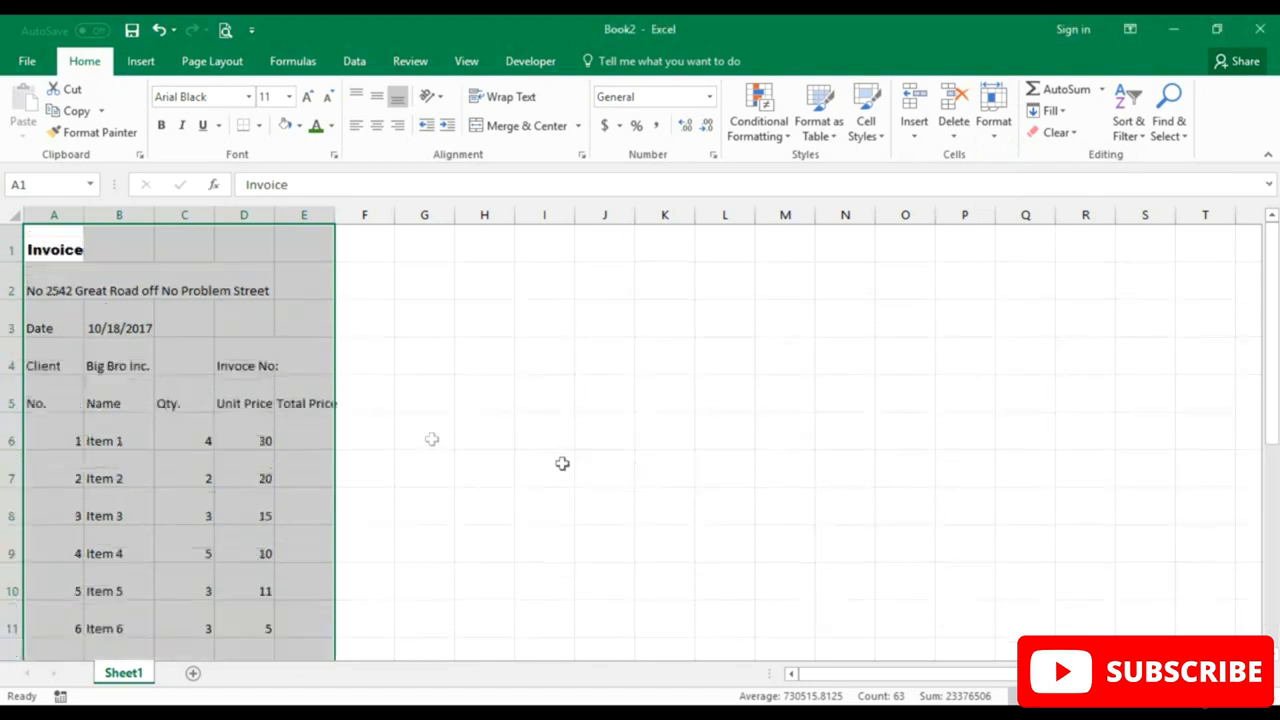
scroll(249, 477, down, 2)
scroll(248, 477, up, 2)
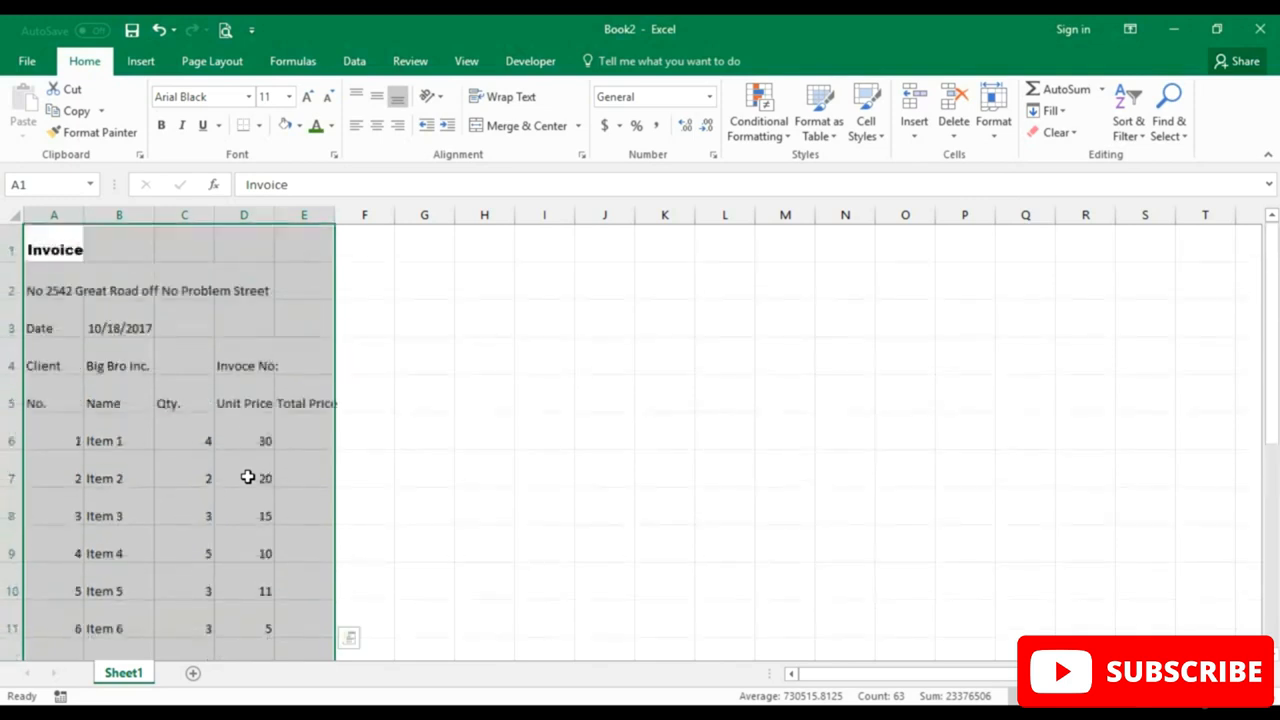
Set the column width of the invoice columns A to E to 25.
click(1006, 136)
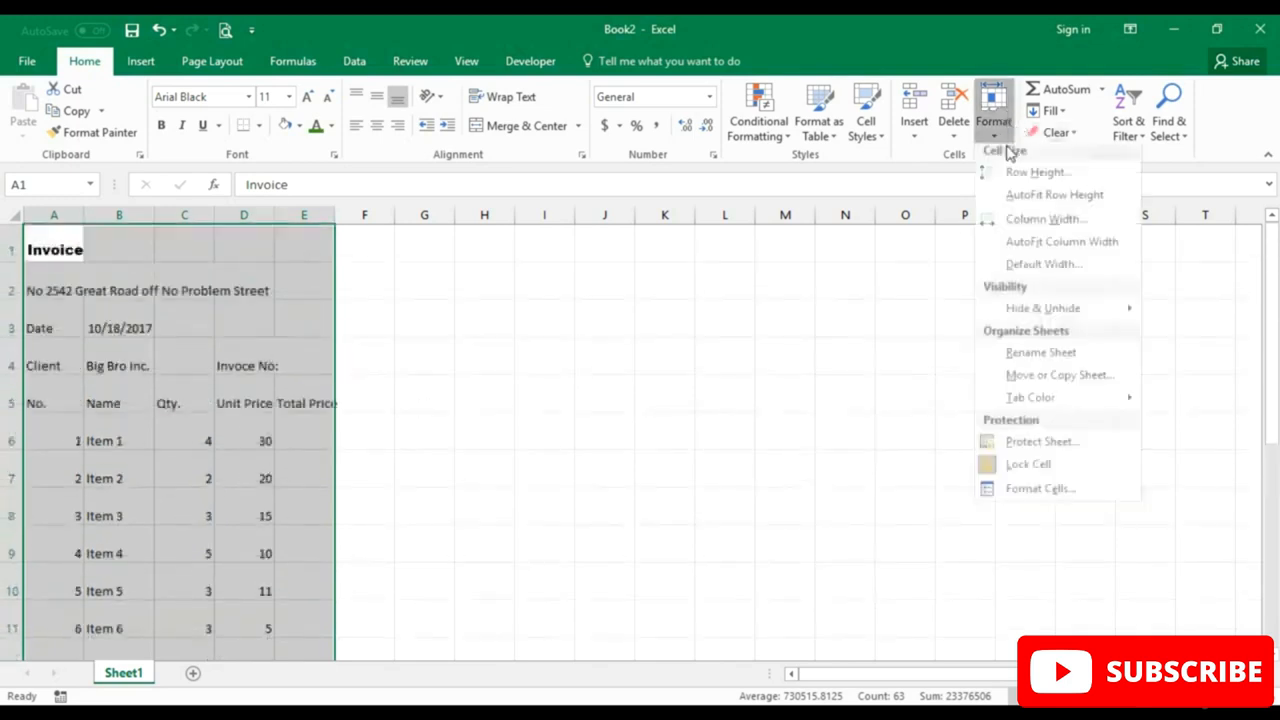
click(1043, 220)
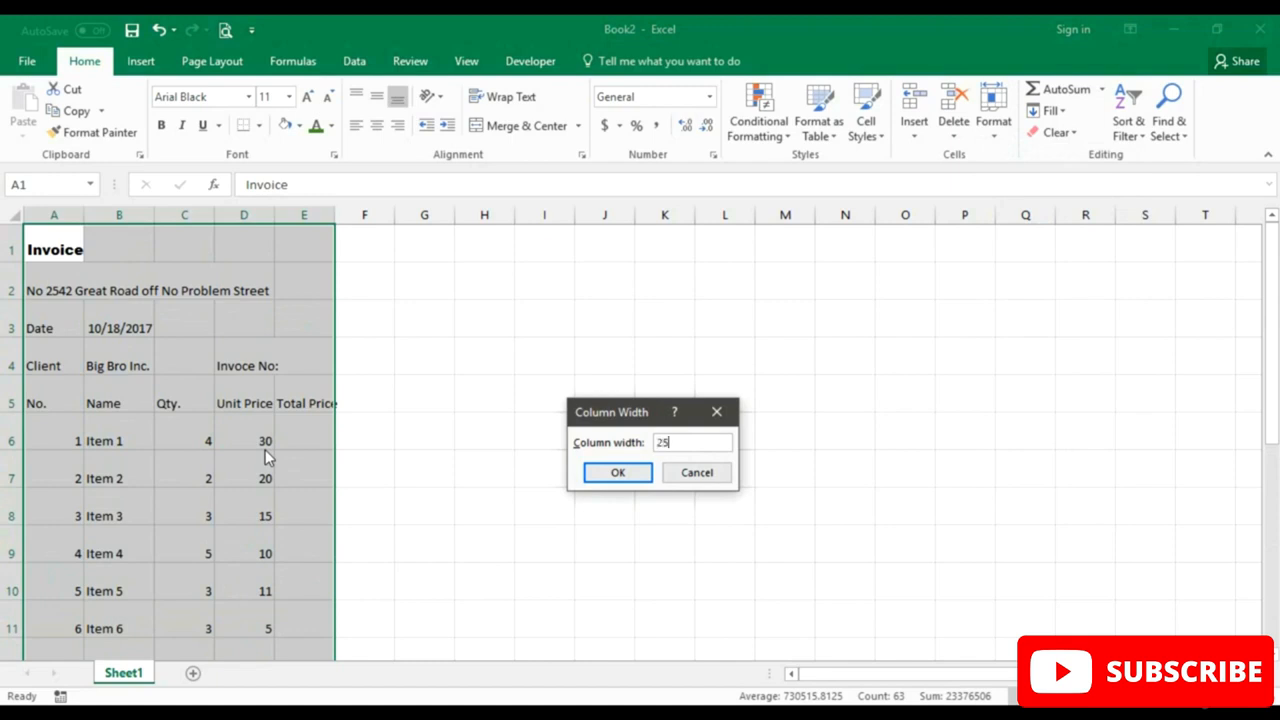
click(615, 472)
scroll(568, 466, down, 2)
scroll(568, 466, up, 2)
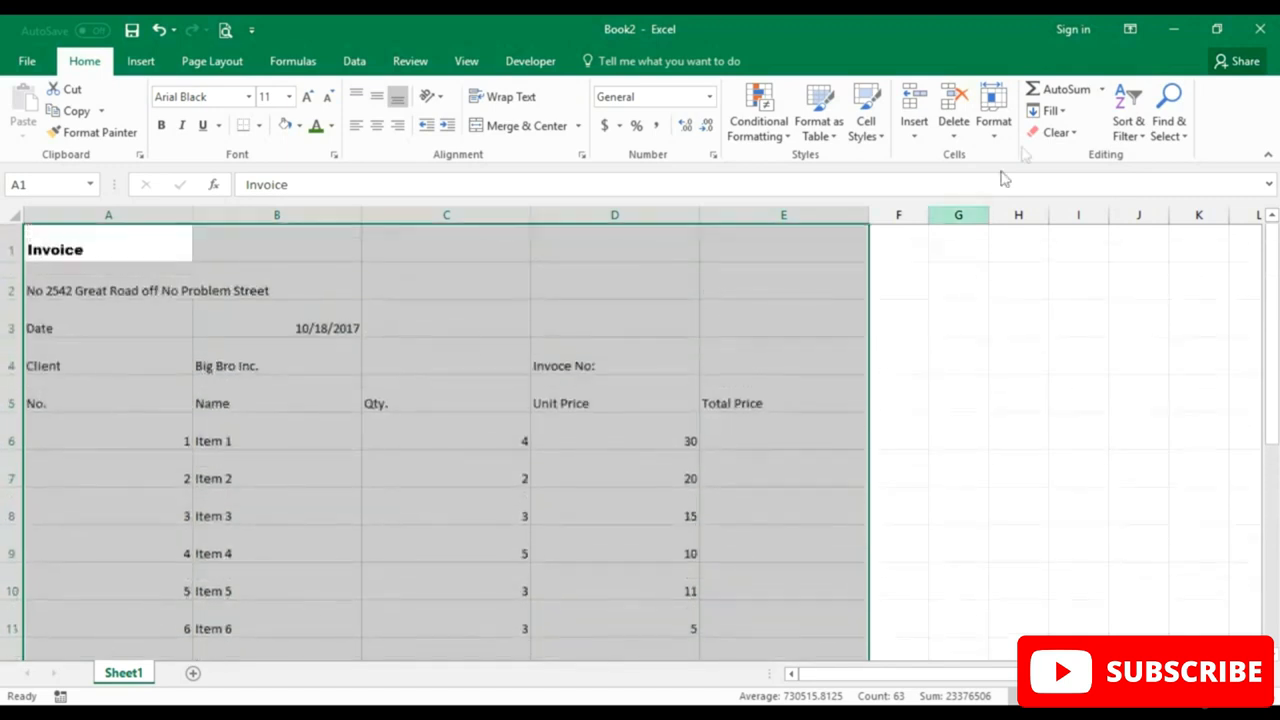
Set the column width of the invoice columns A to E to 15.
click(1009, 115)
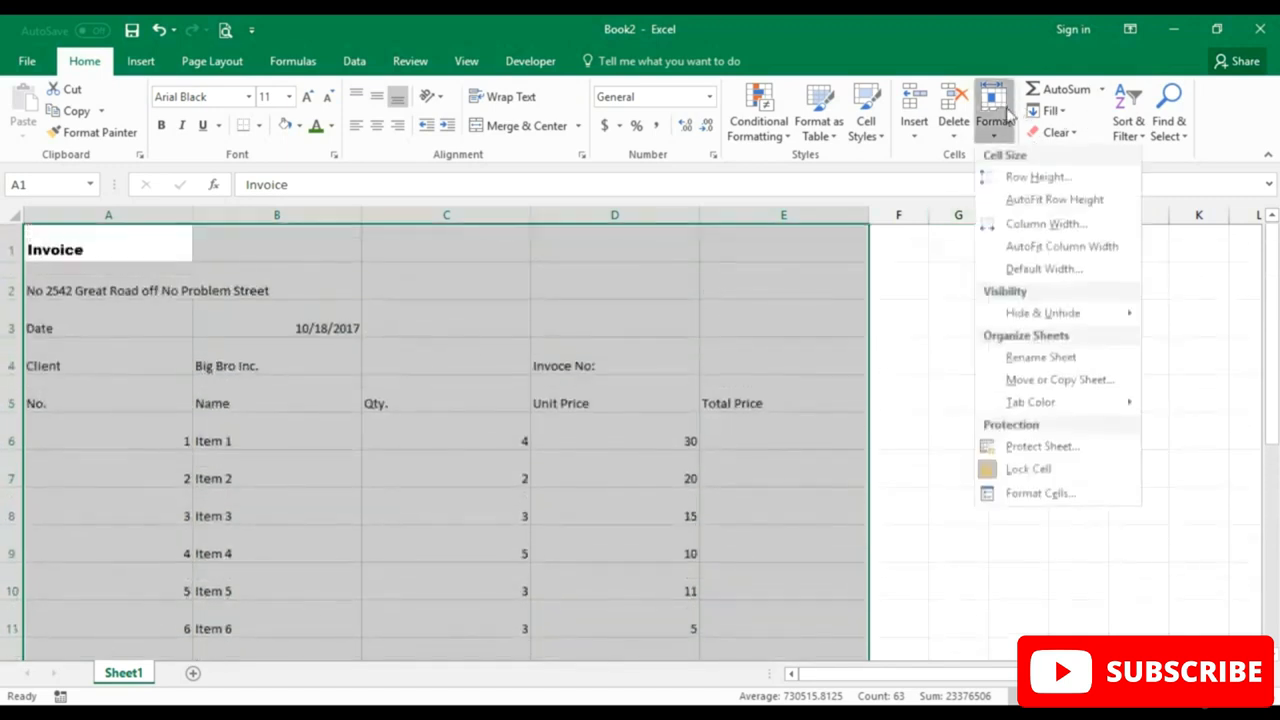
click(1037, 238)
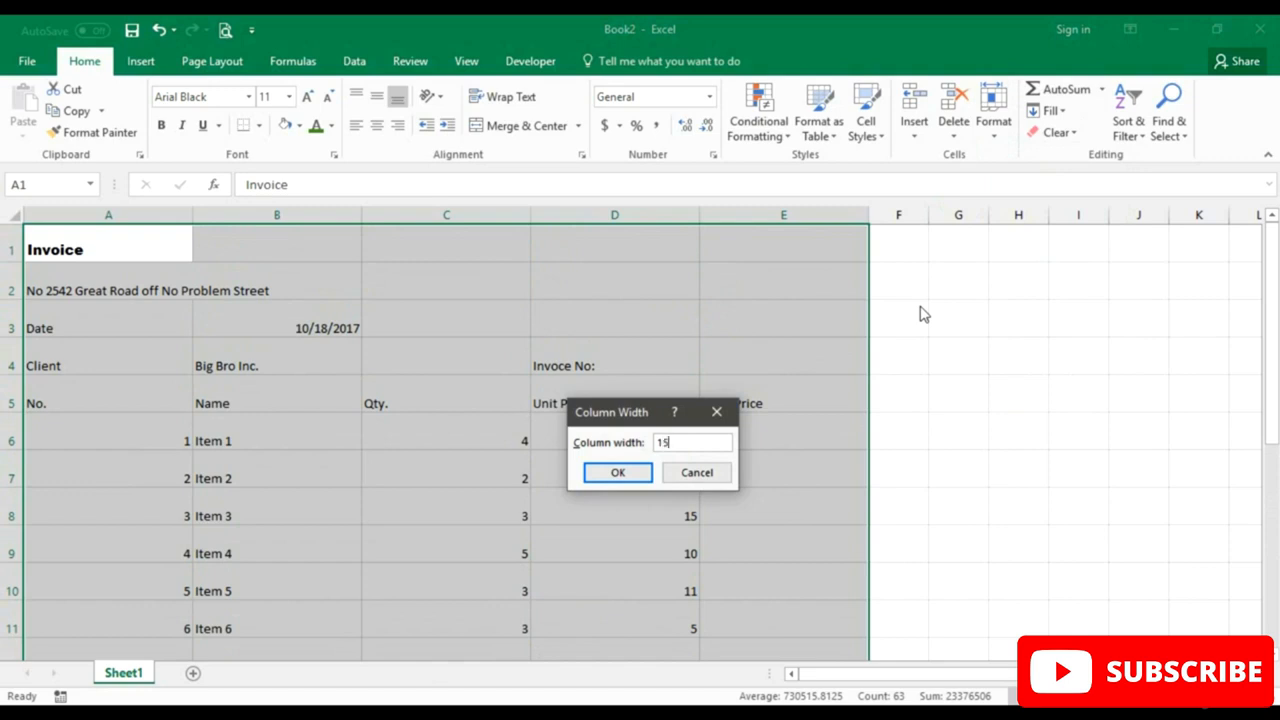
key(Return)
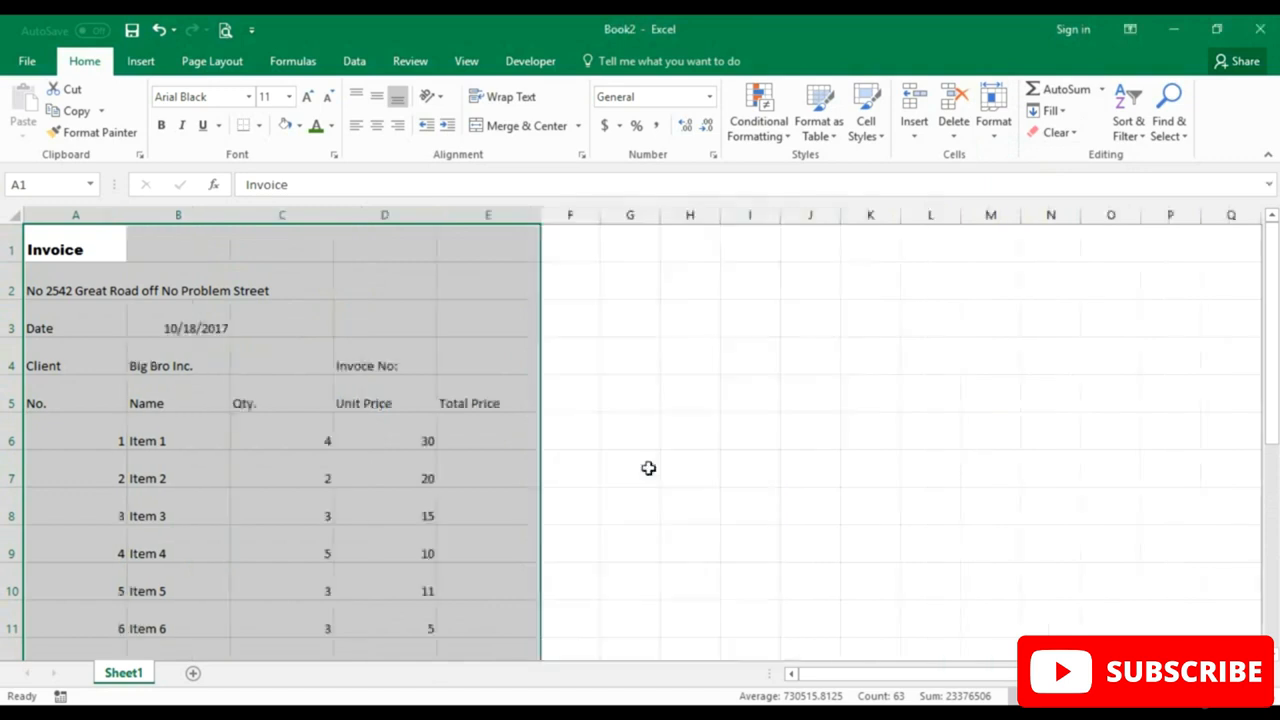
scroll(463, 494, down, 3)
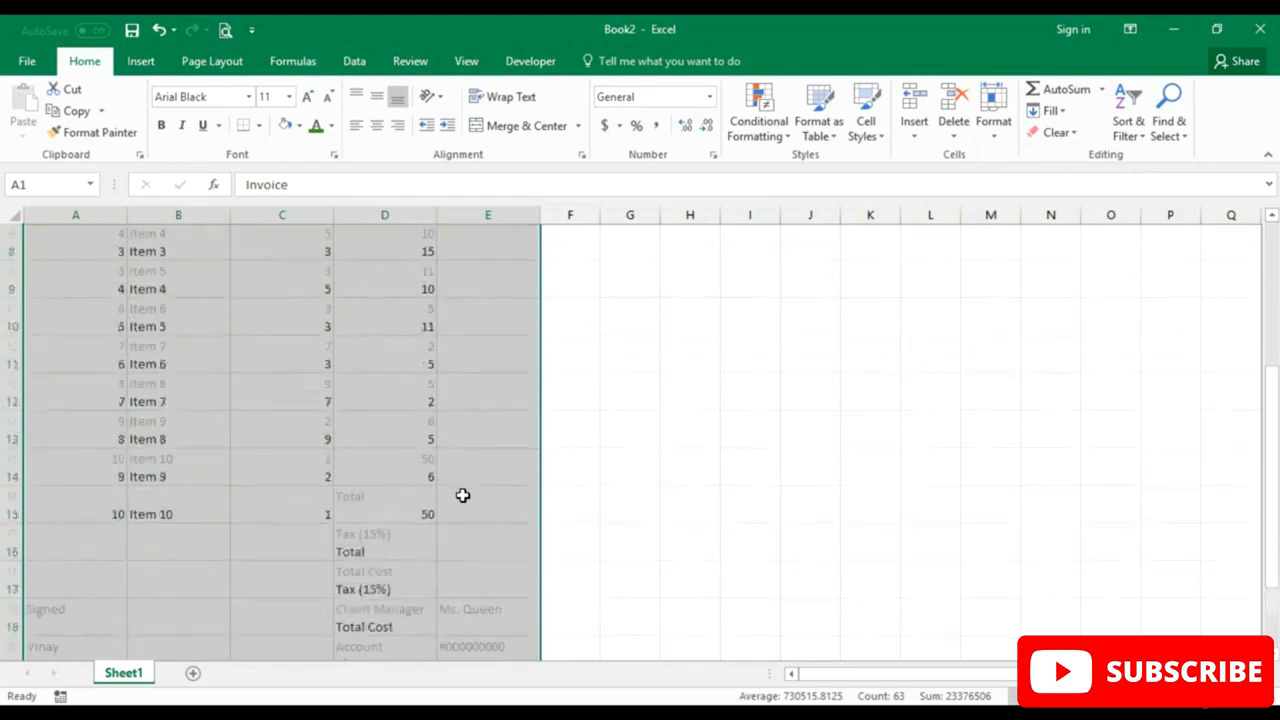
scroll(463, 494, down, 2)
scroll(463, 494, up, 5)
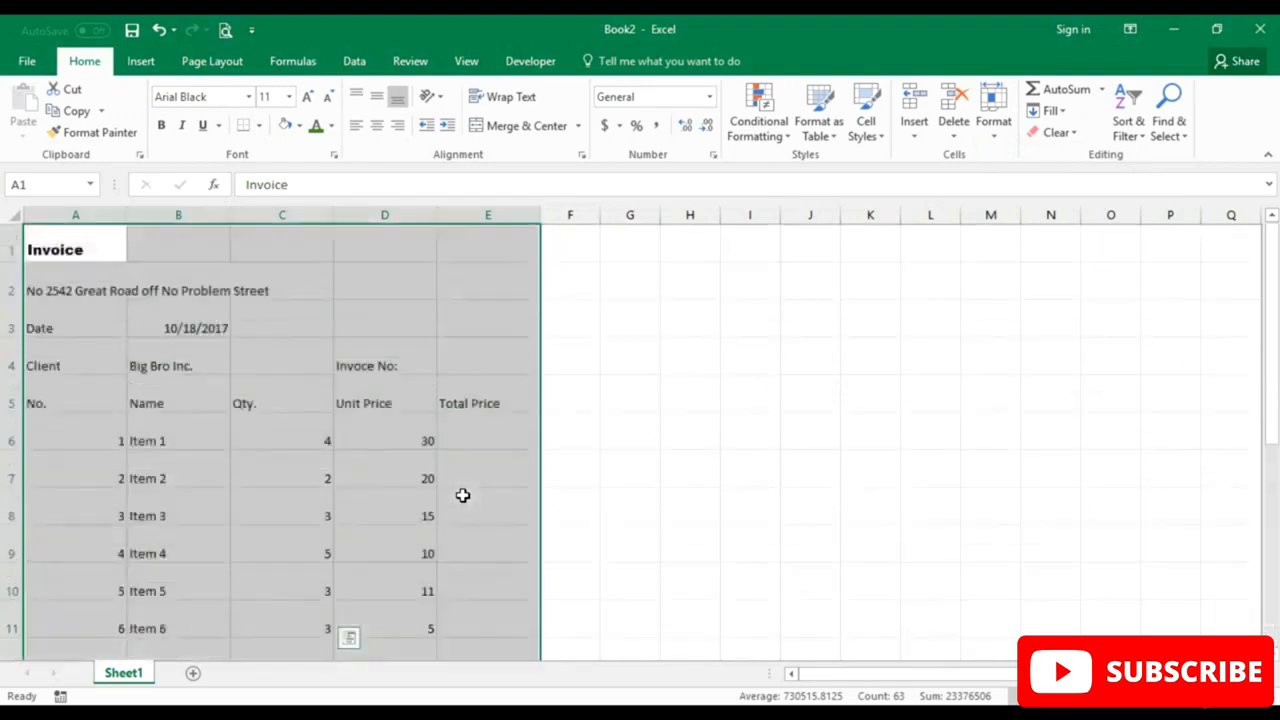
Merge and center the Invoice title across A1:E1.
click(199, 257)
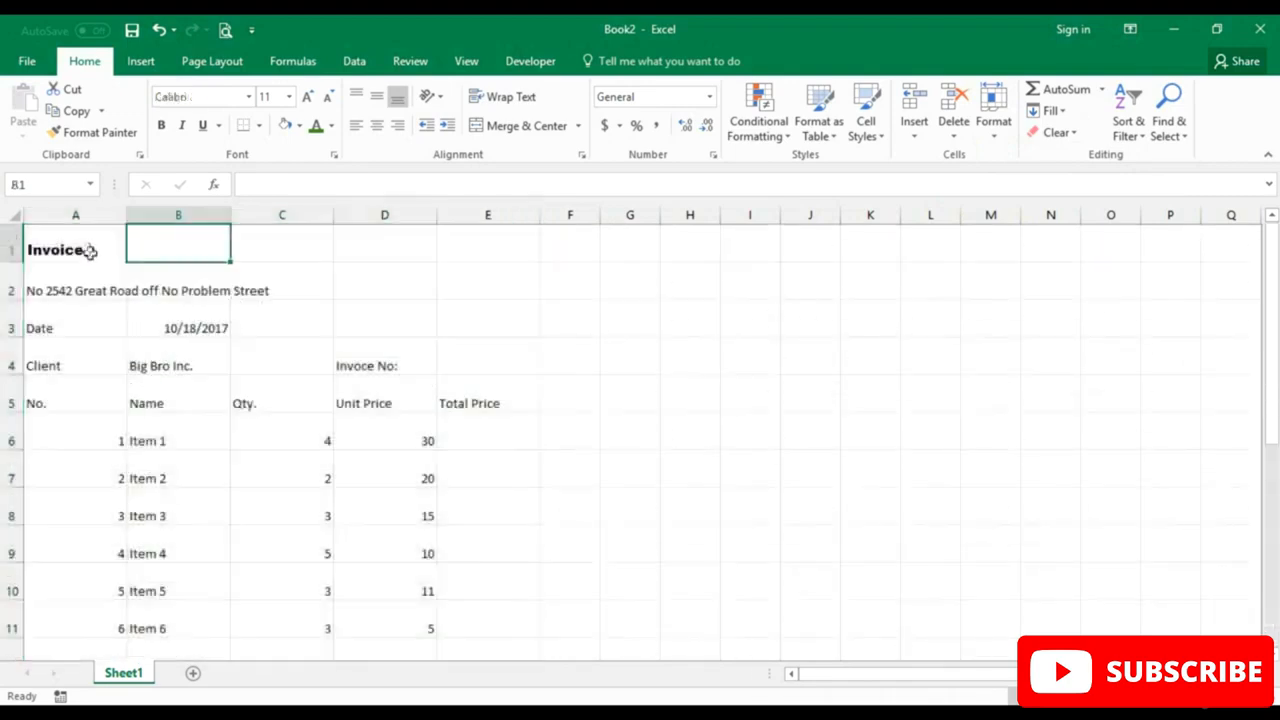
drag(80, 247, 478, 236)
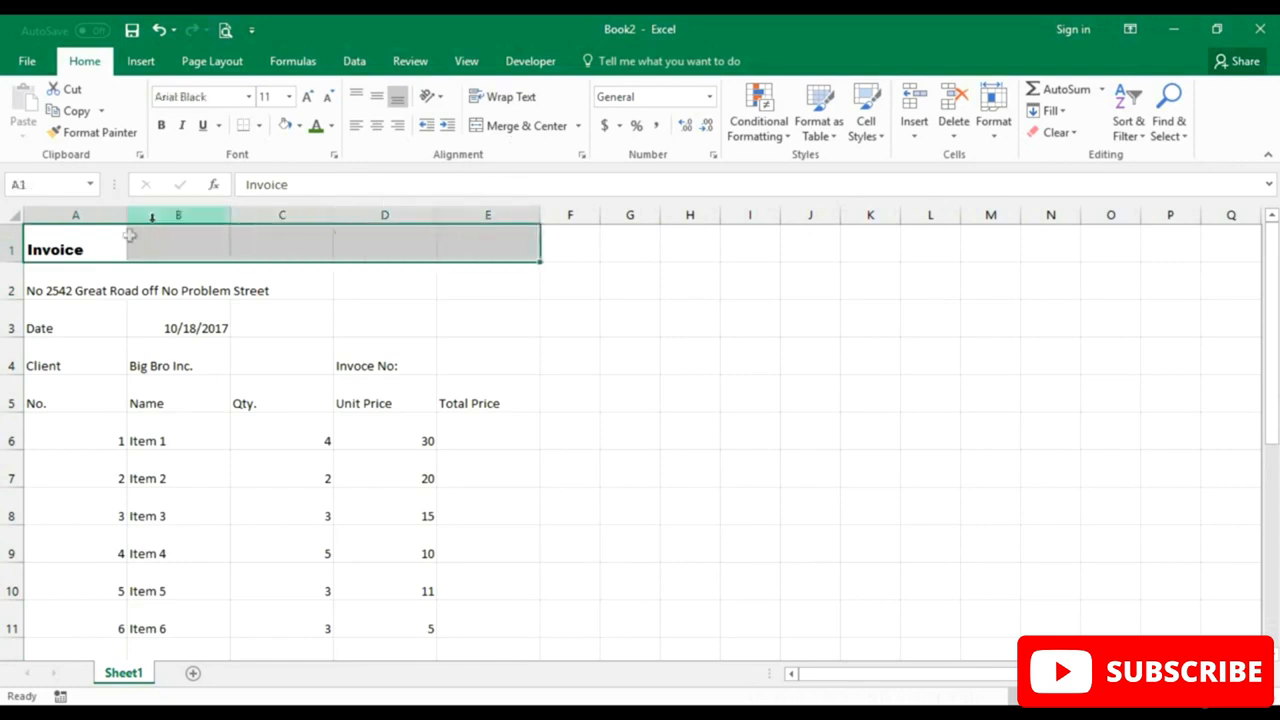
click(513, 128)
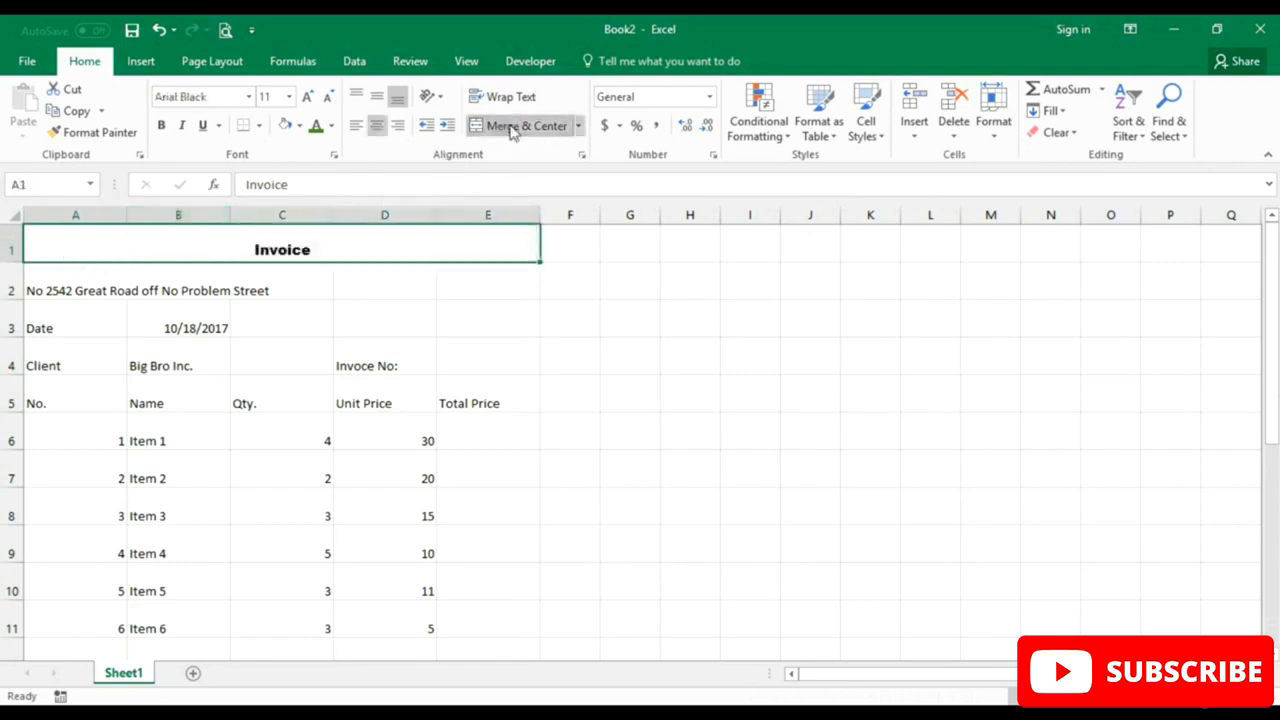